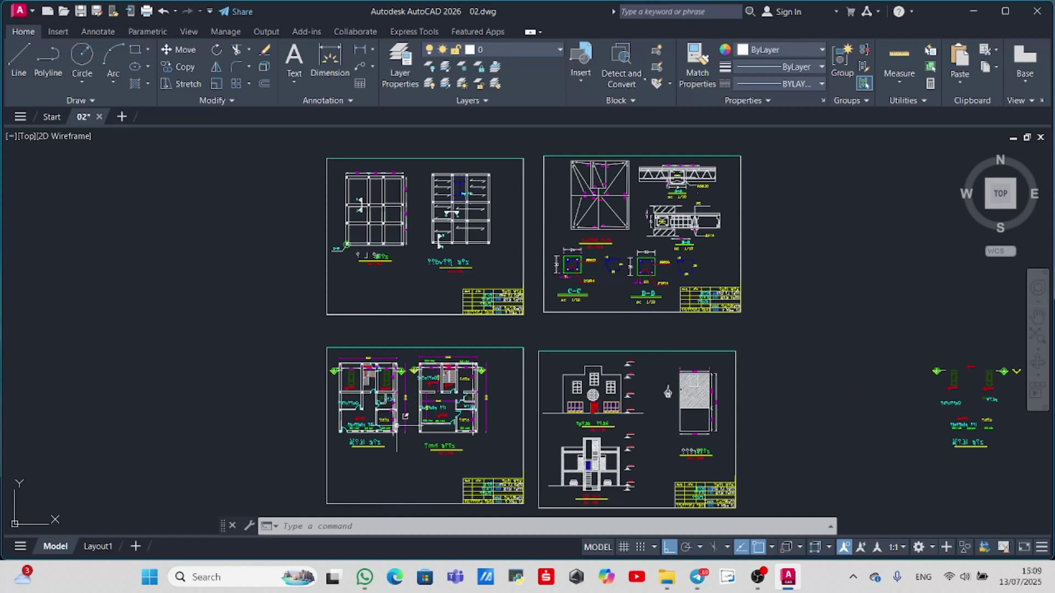
# - Check the drawing units and accept decimal length with 0.00 precision and millimeters as the insertion scale
pyautogui.moveTo(406, 427); pyautogui.dragTo(426, 429, button='middle')
pyautogui.scroll(-6, 427, 428)
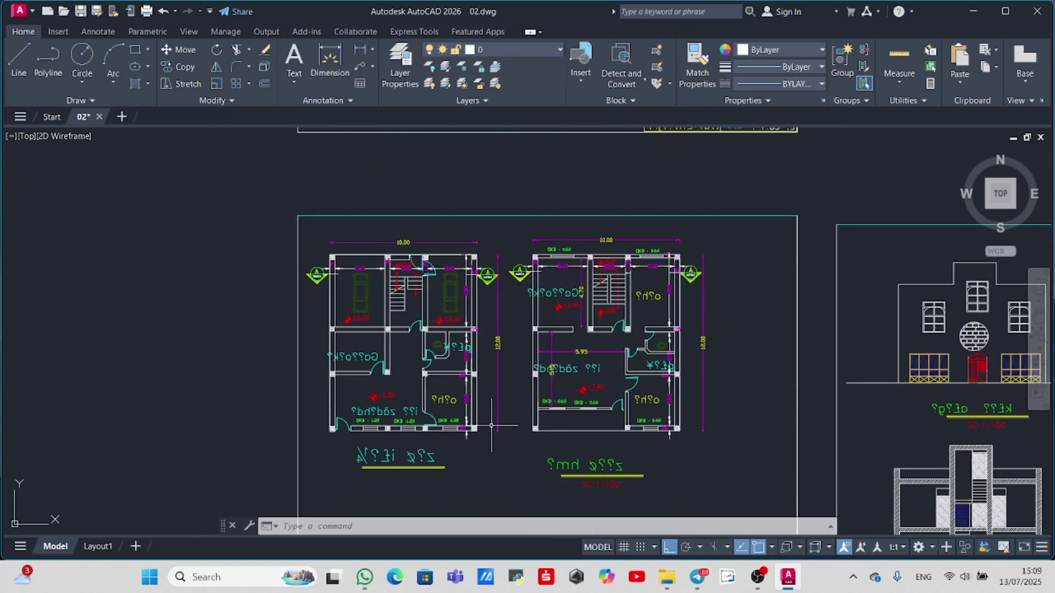
pyautogui.moveTo(330, 395)
pyautogui.mouseDown(button='middle')
pyautogui.moveTo(448, 388)
pyautogui.moveTo(577, 417)
pyautogui.mouseUp(button='middle')
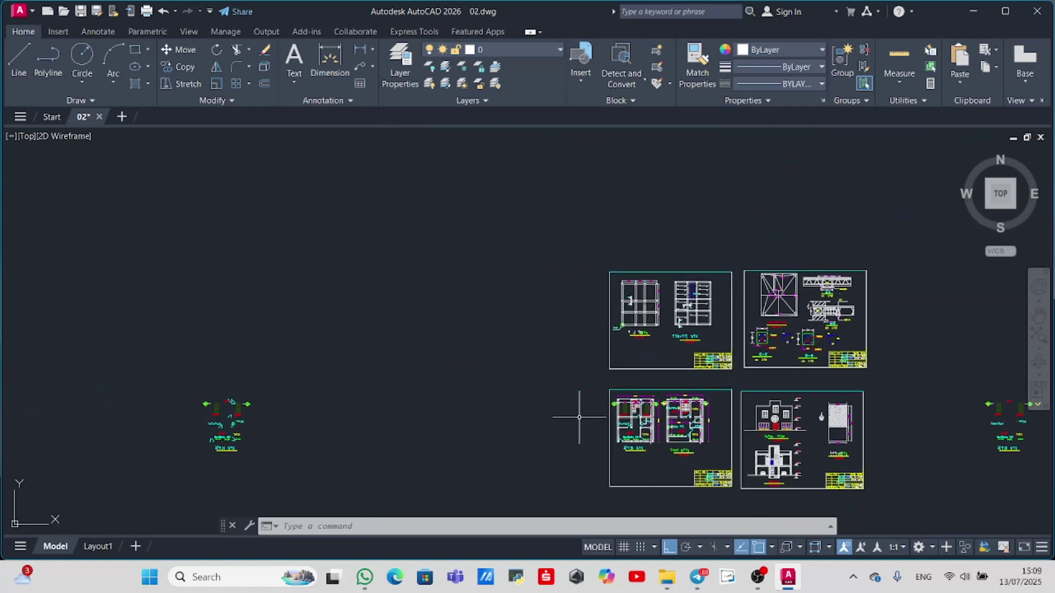
pyautogui.write('un')
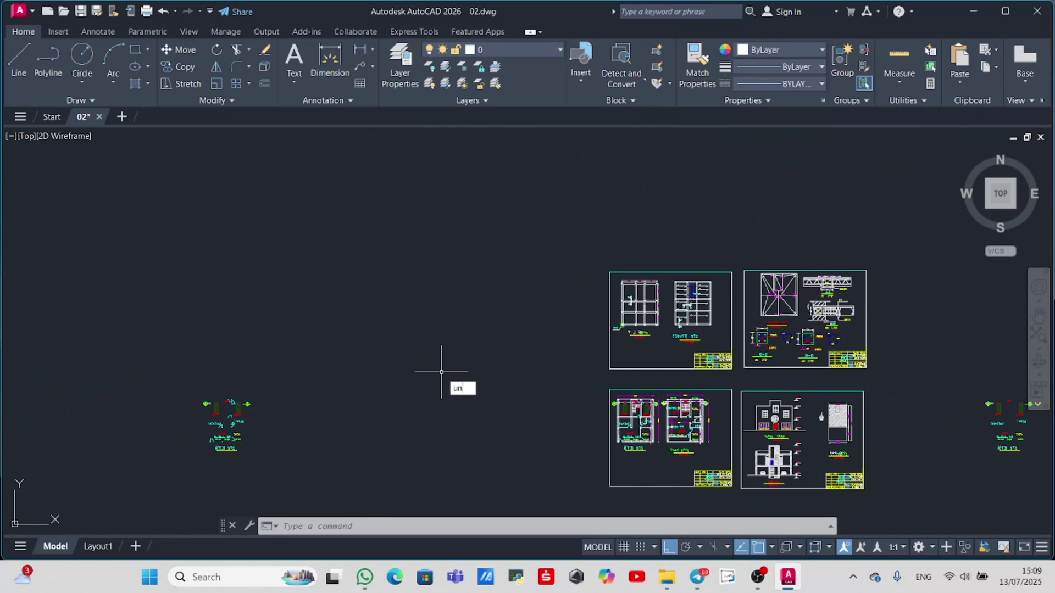
pyautogui.press('Return')
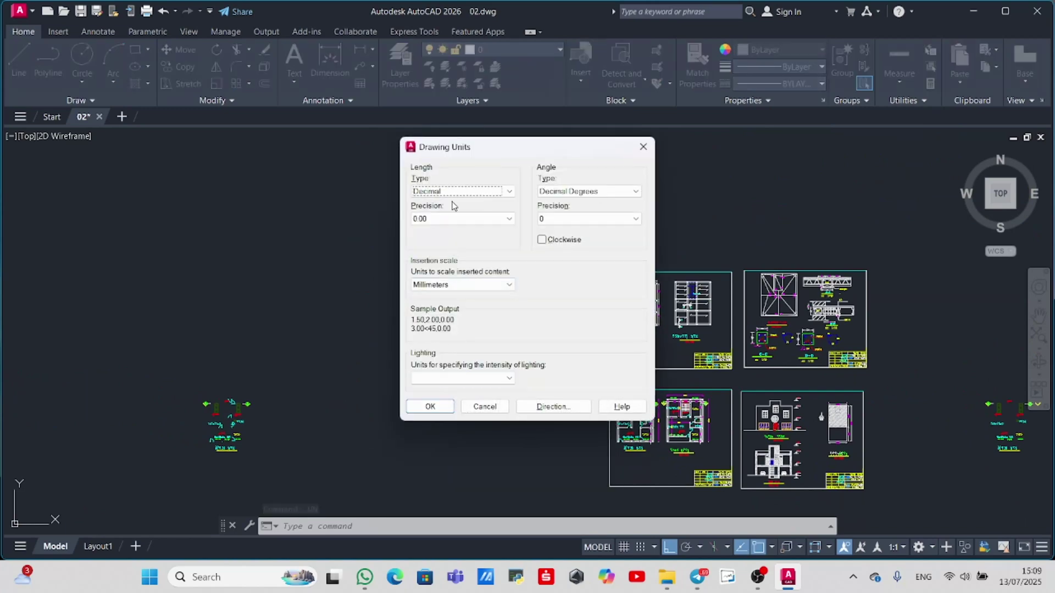
pyautogui.click(495, 192)
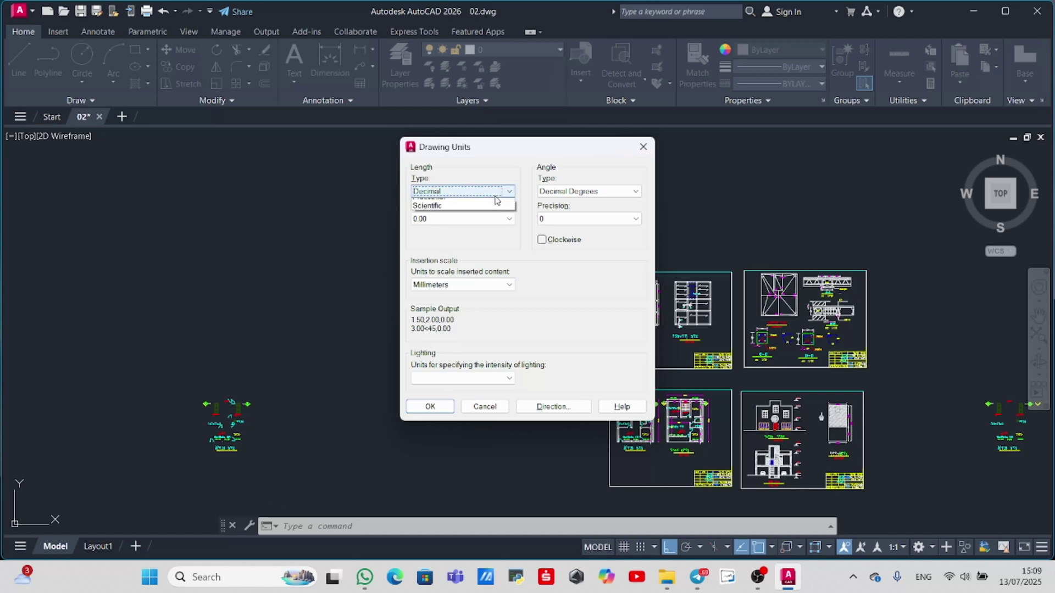
pyautogui.click(497, 198)
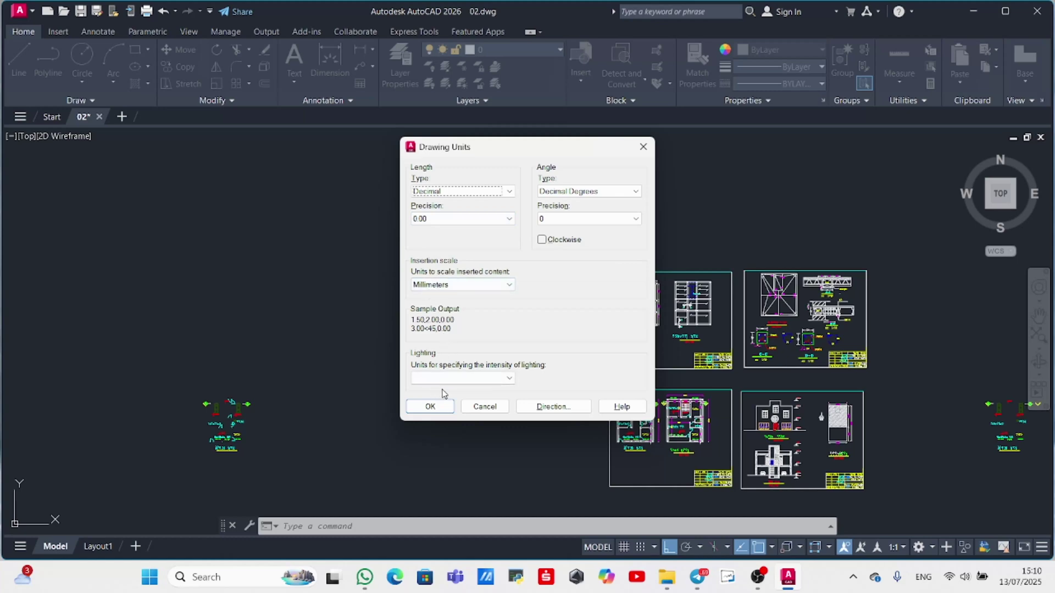
pyautogui.click(431, 407)
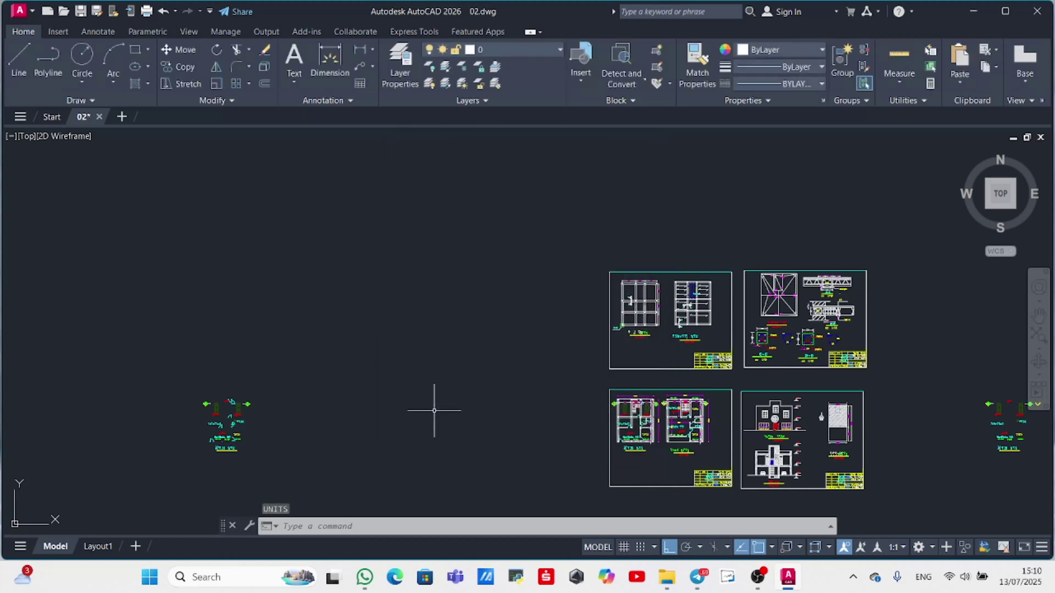
# - Copy the entire left floor plan with its dimensions and title about 70 units straight up into empty space above the sheets
pyautogui.scroll(4, 621, 436)
pyautogui.scroll(2, 672, 397)
pyautogui.moveTo(672, 396); pyautogui.dragTo(481, 341, button='middle')
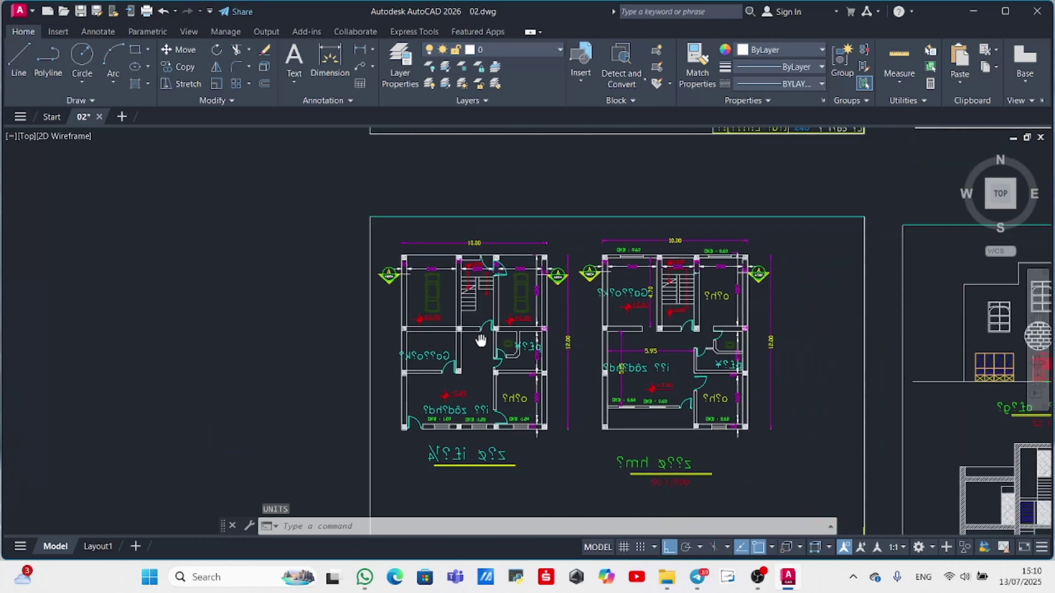
pyautogui.click(577, 226)
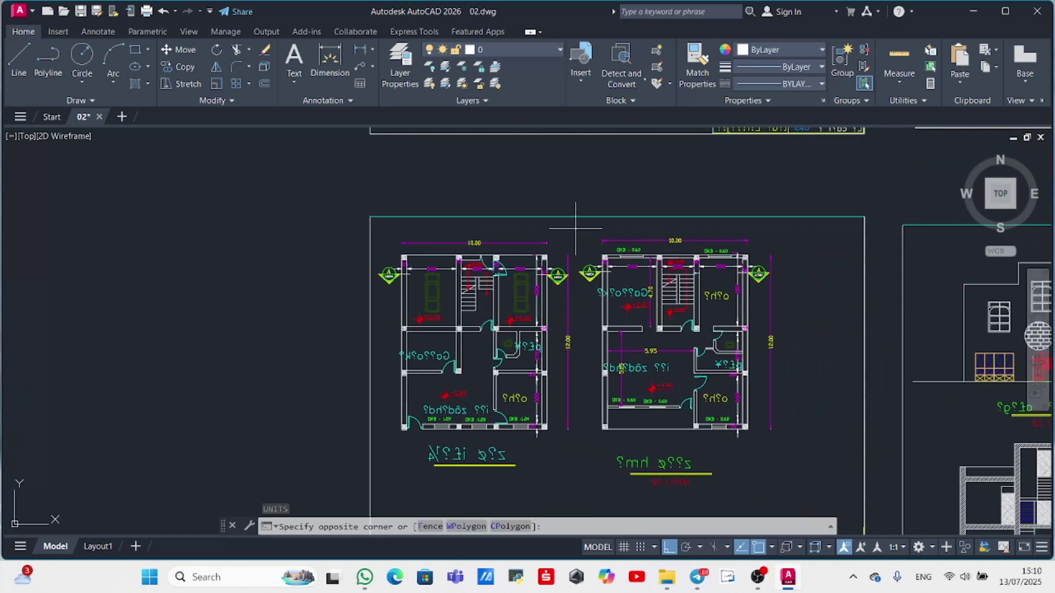
pyautogui.click(374, 485)
pyautogui.write('Co')
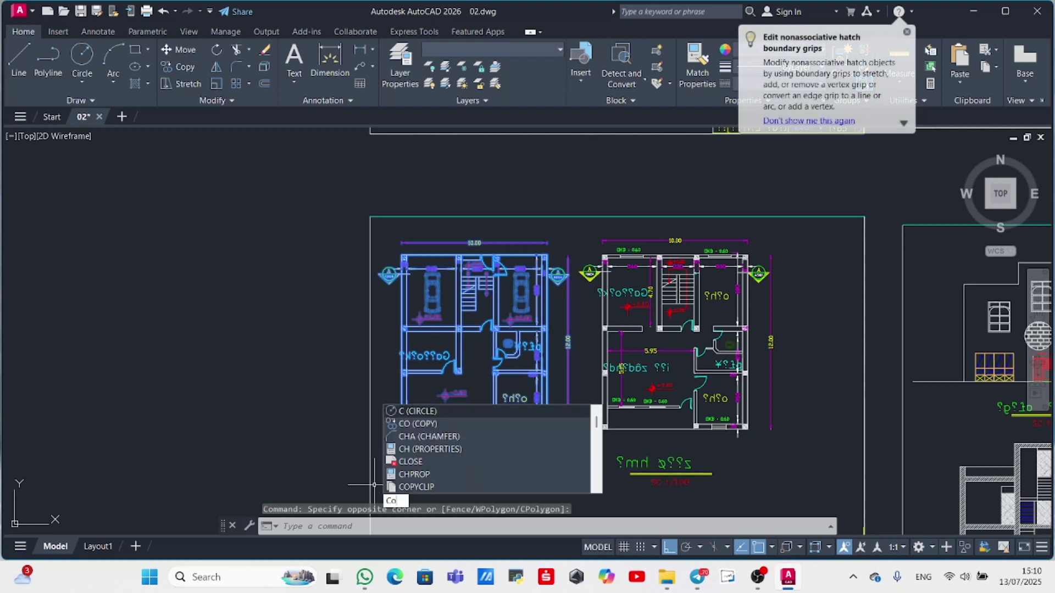
pyautogui.press('Return')
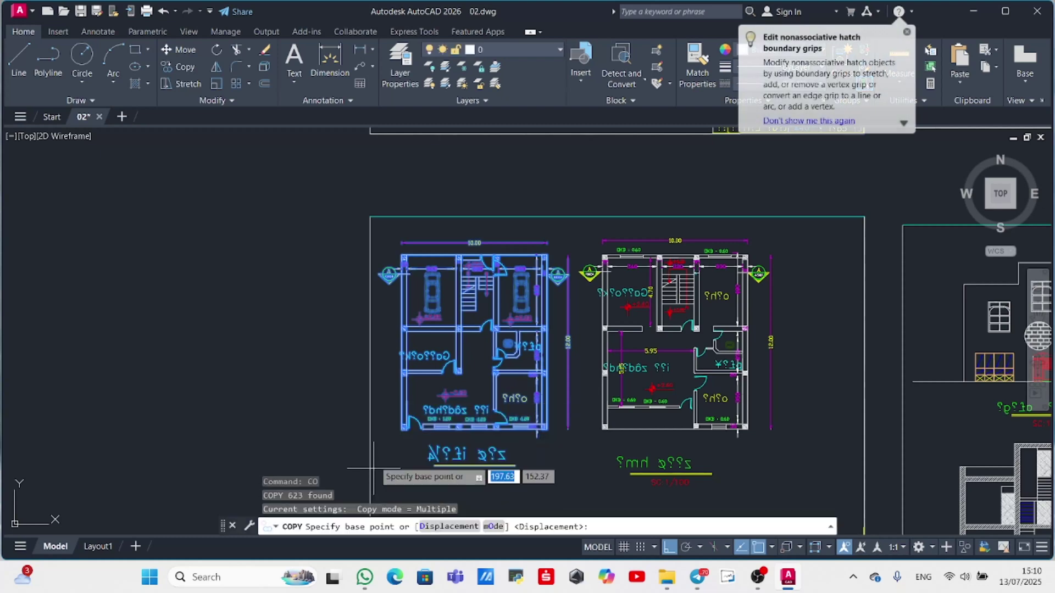
pyautogui.click(401, 433)
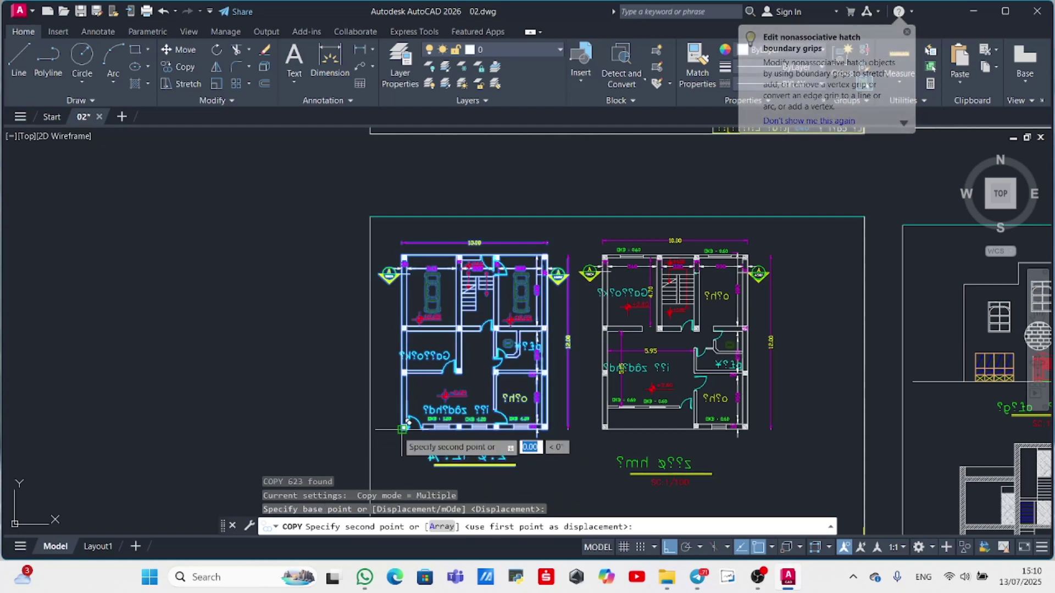
pyautogui.scroll(5, 306, 401)
pyautogui.scroll(-10, 313, 393)
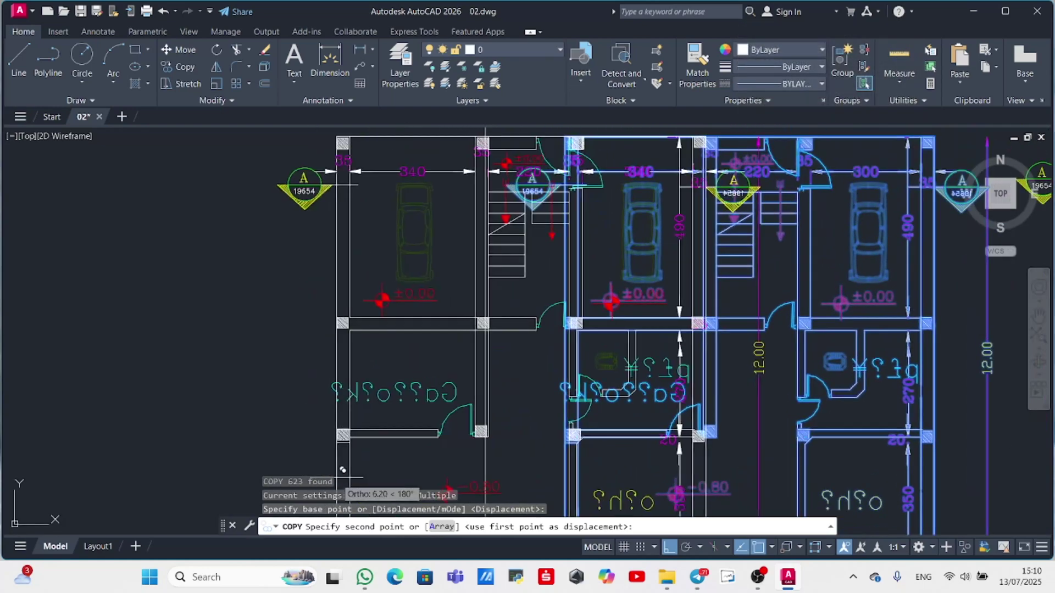
pyautogui.moveTo(400, 231); pyautogui.dragTo(401, 318, button='middle')
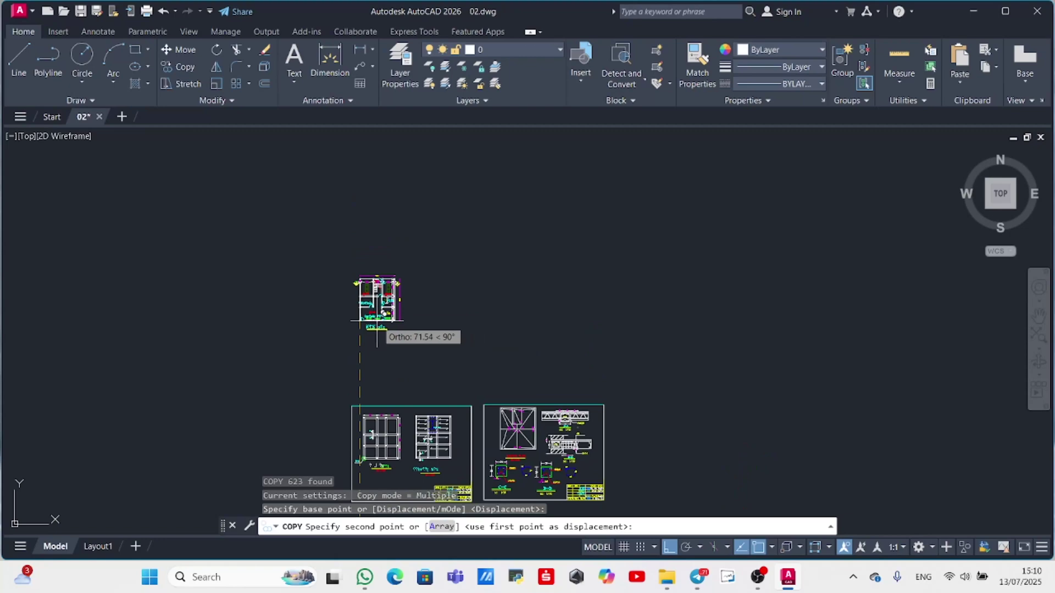
pyautogui.click(430, 324)
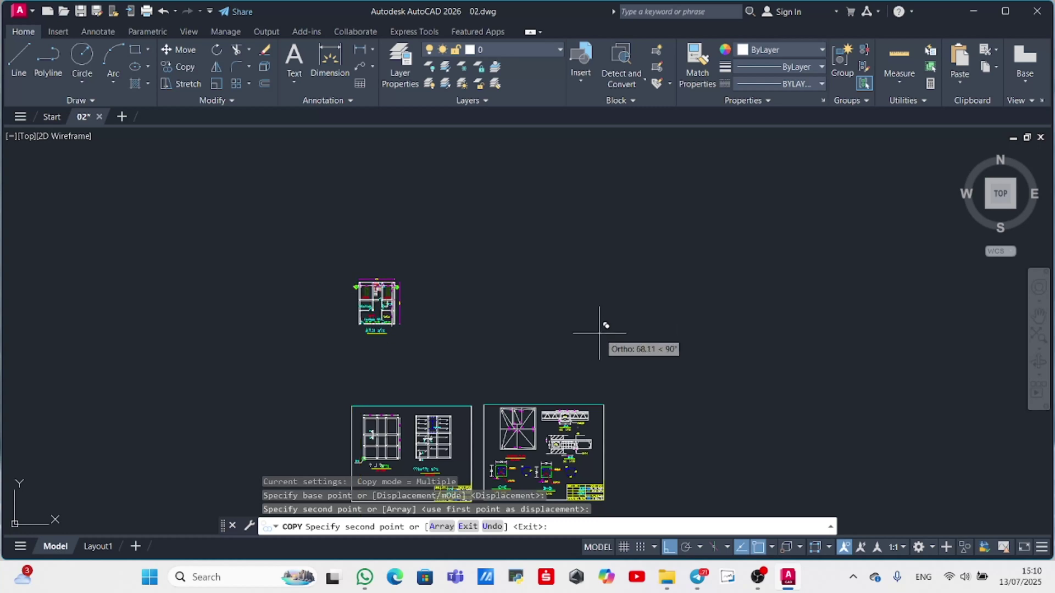
pyautogui.press('Escape')
# - Turn off every layer except 0 and WALL, from layer 1 through WAL
pyautogui.scroll(5, 455, 302)
pyautogui.moveTo(346, 306); pyautogui.dragTo(651, 340, button='middle')
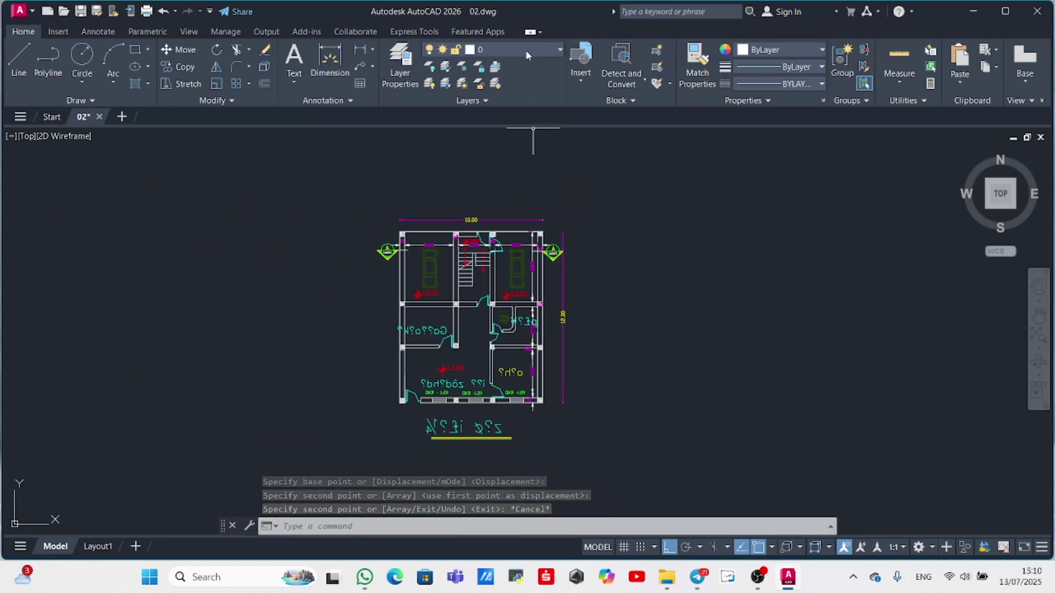
pyautogui.click(550, 51)
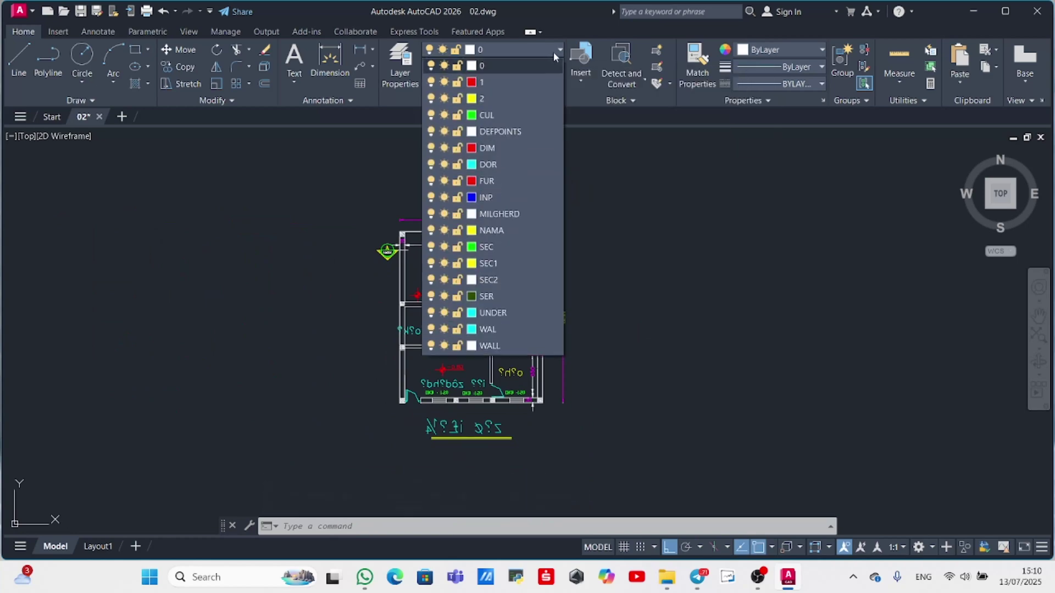
pyautogui.click(431, 83)
pyautogui.click(431, 99)
pyautogui.click(431, 115)
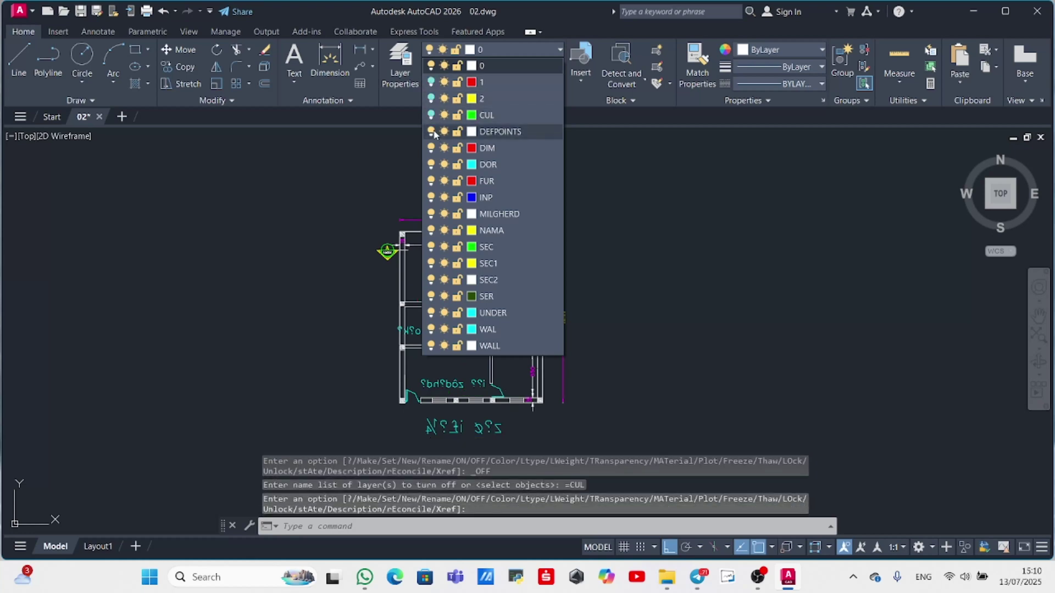
pyautogui.click(431, 132)
pyautogui.click(432, 149)
pyautogui.click(431, 165)
pyautogui.click(431, 182)
pyautogui.click(431, 198)
pyautogui.click(432, 214)
pyautogui.click(431, 231)
pyautogui.click(432, 247)
pyautogui.click(431, 264)
pyautogui.click(431, 280)
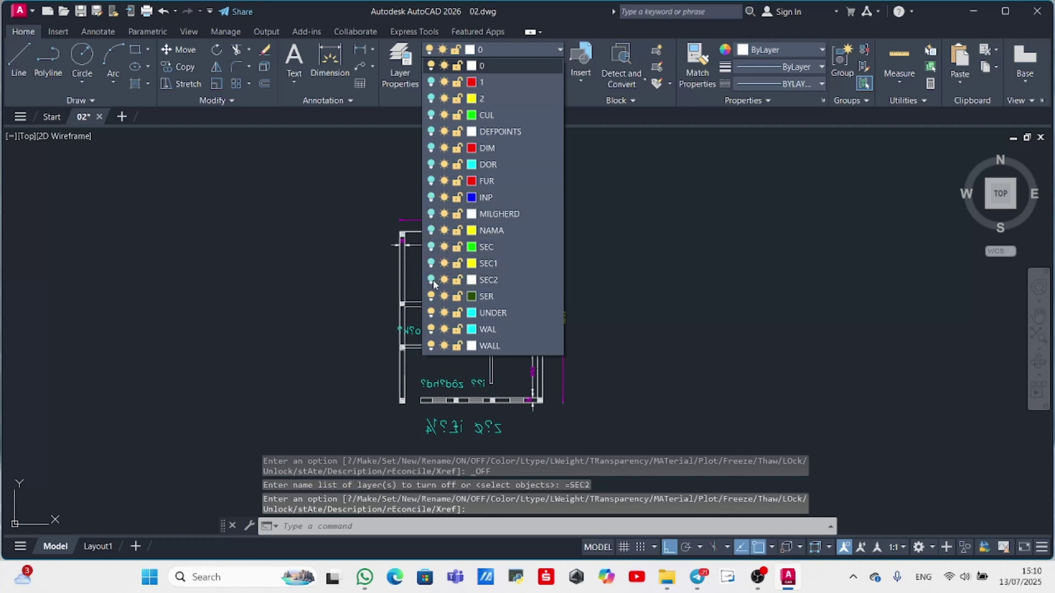
pyautogui.click(432, 297)
pyautogui.click(431, 313)
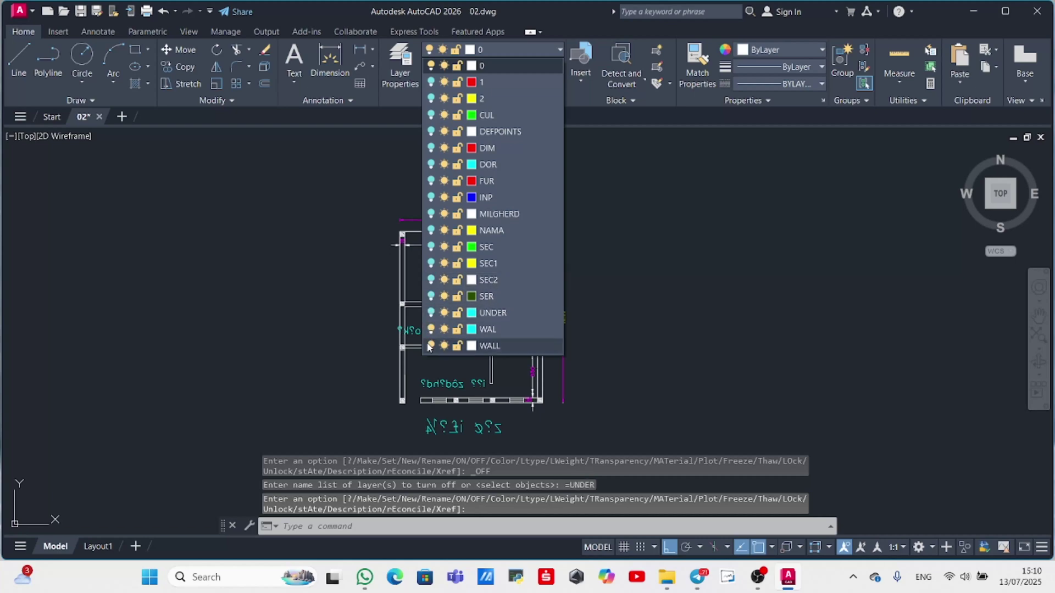
pyautogui.click(431, 329)
pyautogui.click(618, 289)
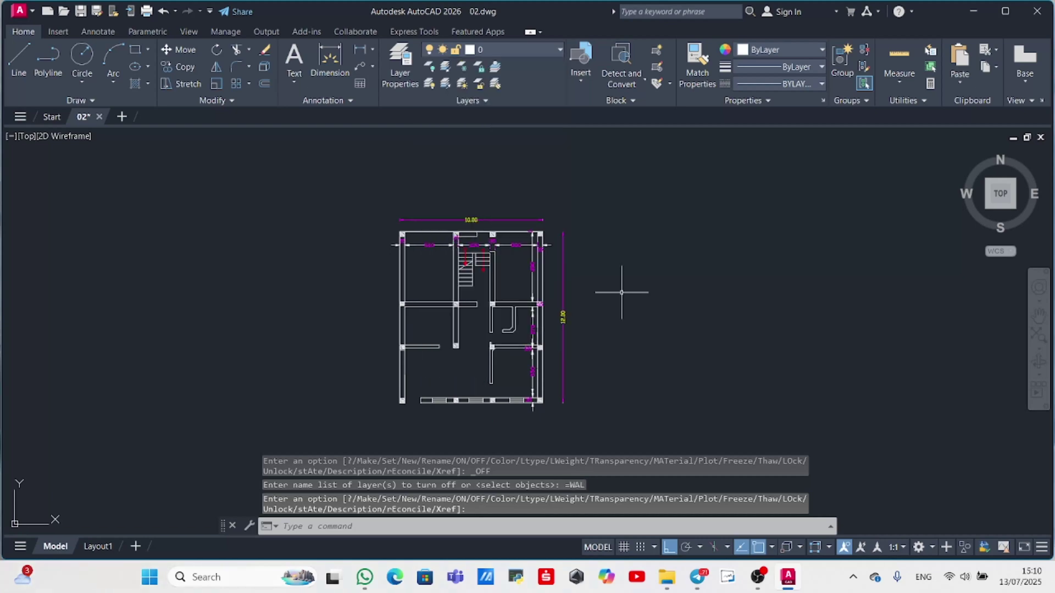
pyautogui.scroll(2, 648, 248)
pyautogui.moveTo(617, 252); pyautogui.dragTo(454, 200, button='middle')
pyautogui.scroll(-2, 509, 186)
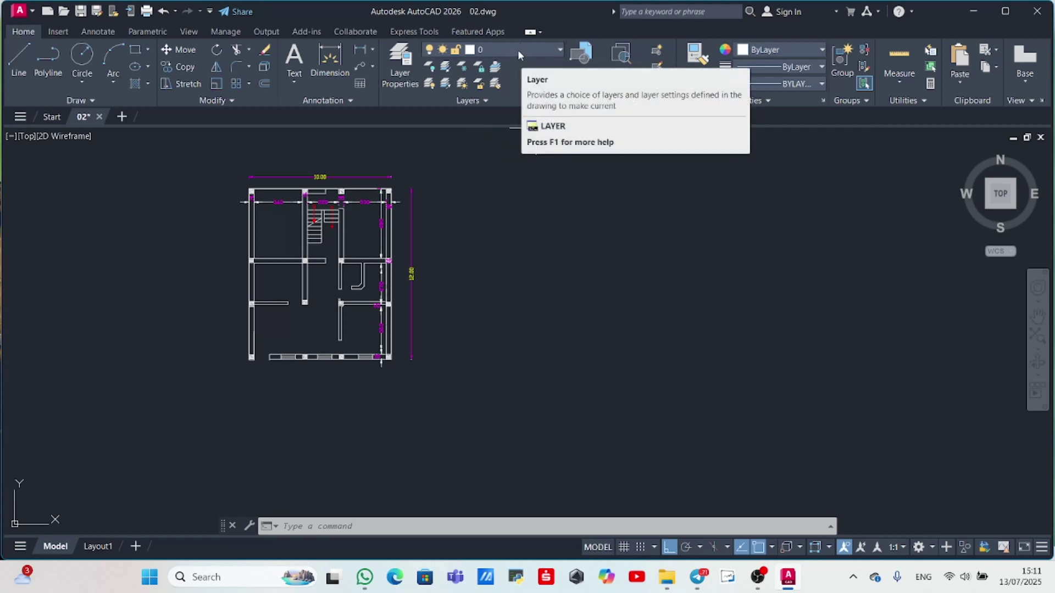
pyautogui.click(519, 51)
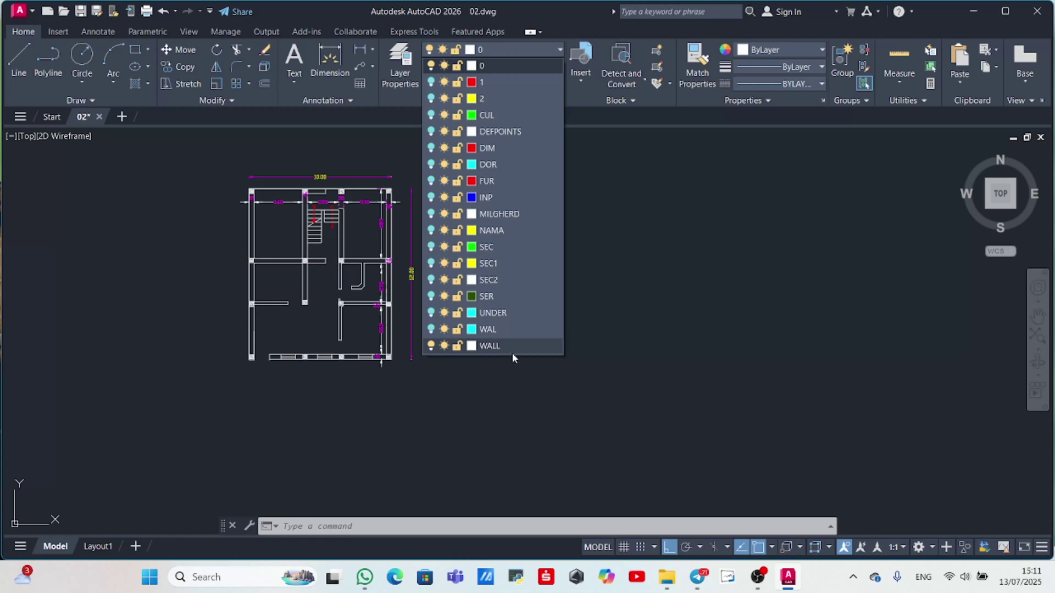
pyautogui.click(645, 319)
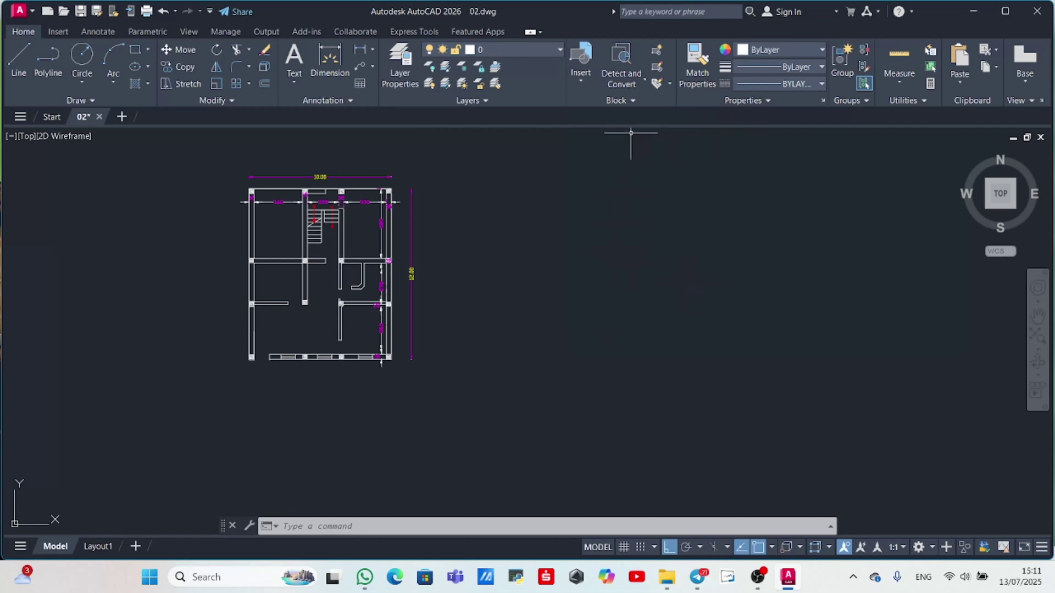
# - Create a new layer named 0000 in the layer properties
pyautogui.click(400, 77)
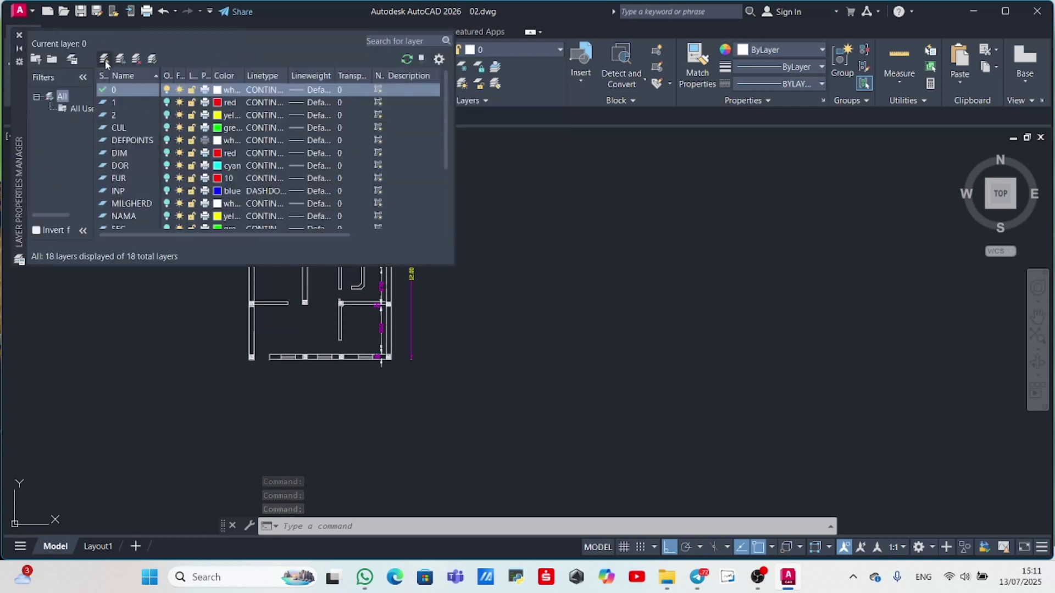
pyautogui.rightClick(65, 147)
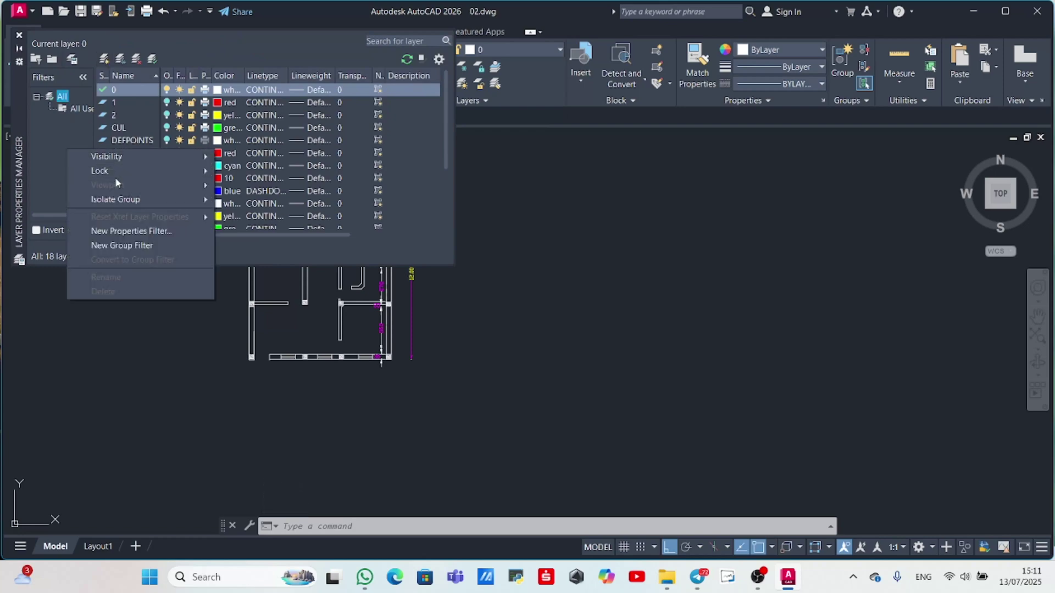
pyautogui.moveTo(81, 170)
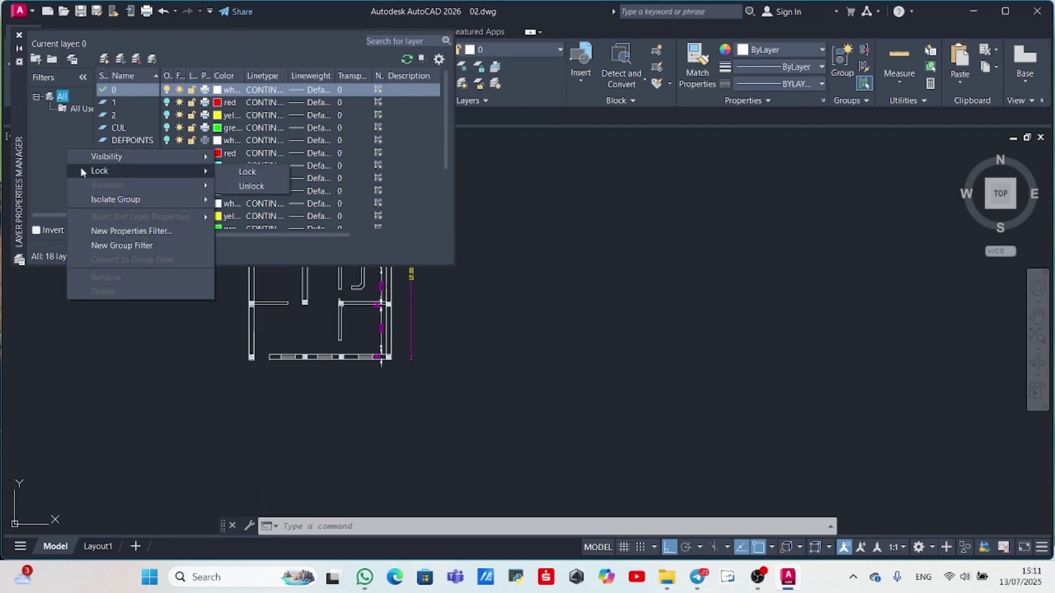
pyautogui.click(36, 161)
pyautogui.scroll(-3, 144, 114)
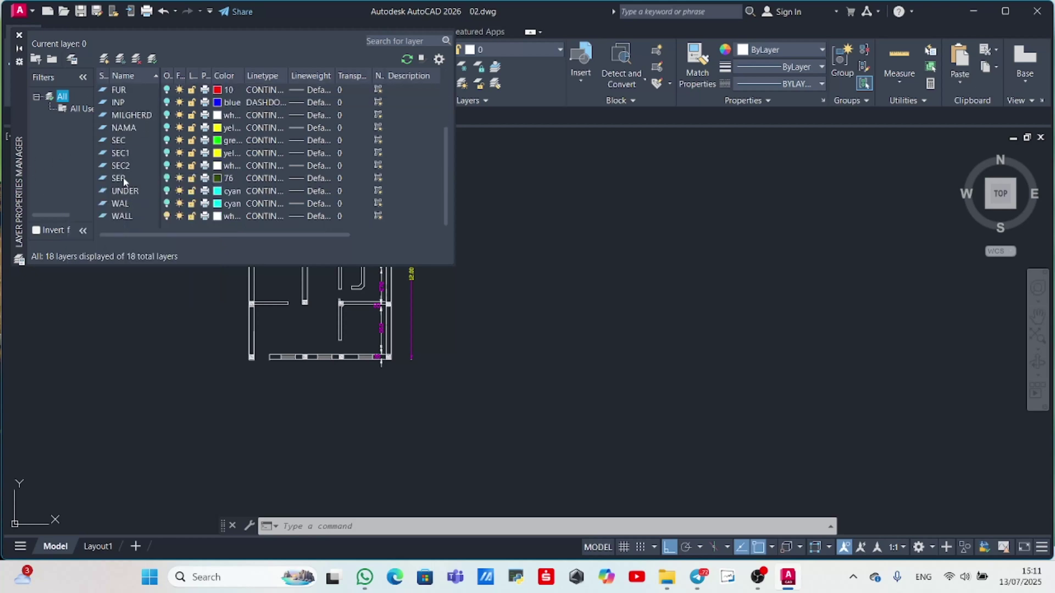
pyautogui.rightClick(120, 230)
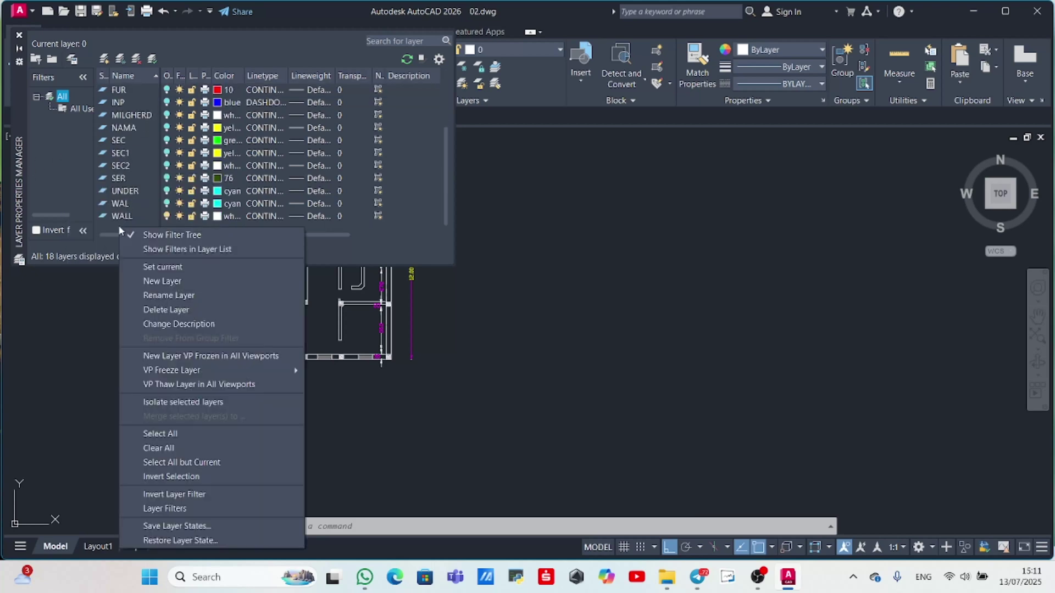
pyautogui.click(188, 283)
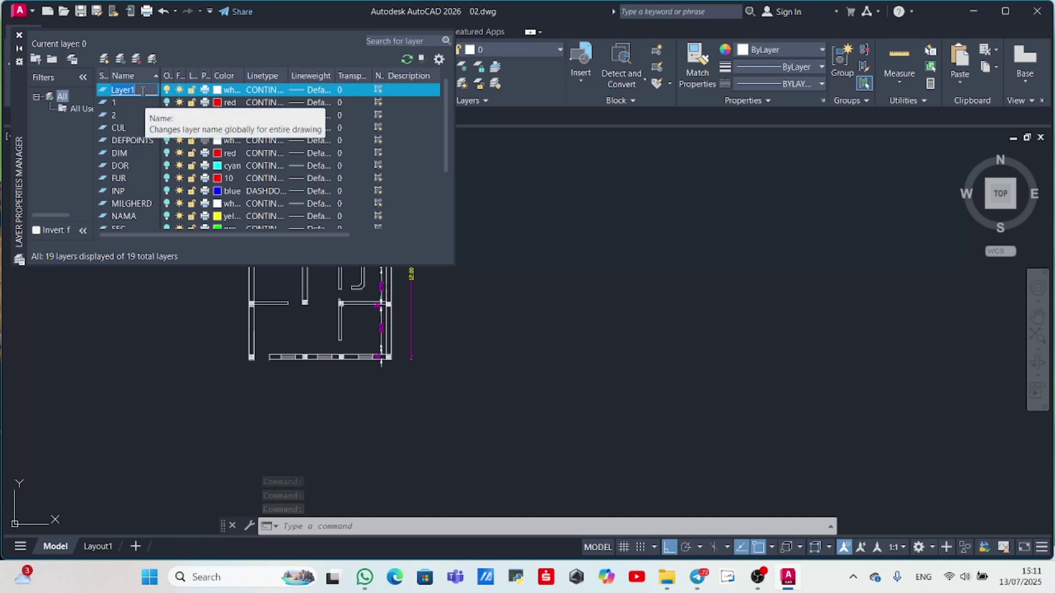
pyautogui.press('BackSpace')
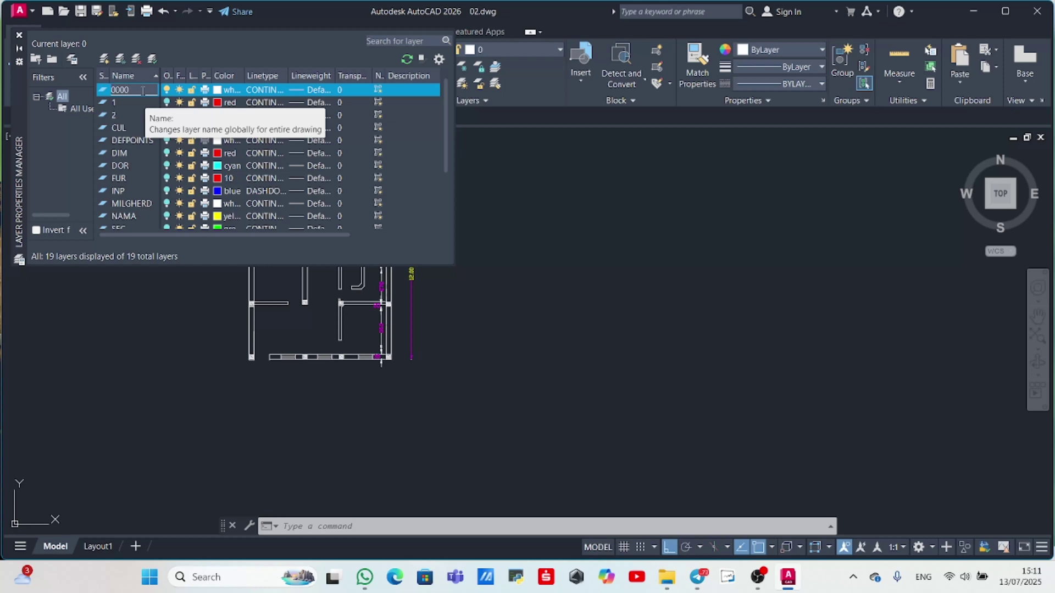
pyautogui.click(159, 92)
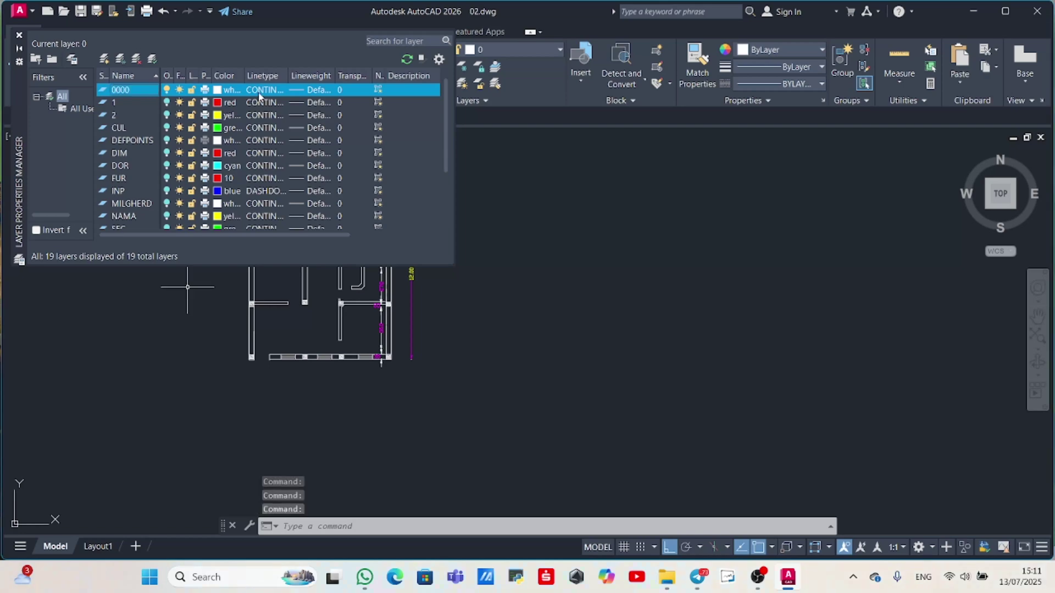
# - Check the colour and lineweight choices for layer 0000, leaving its lineweight at Default
pyautogui.click(217, 90)
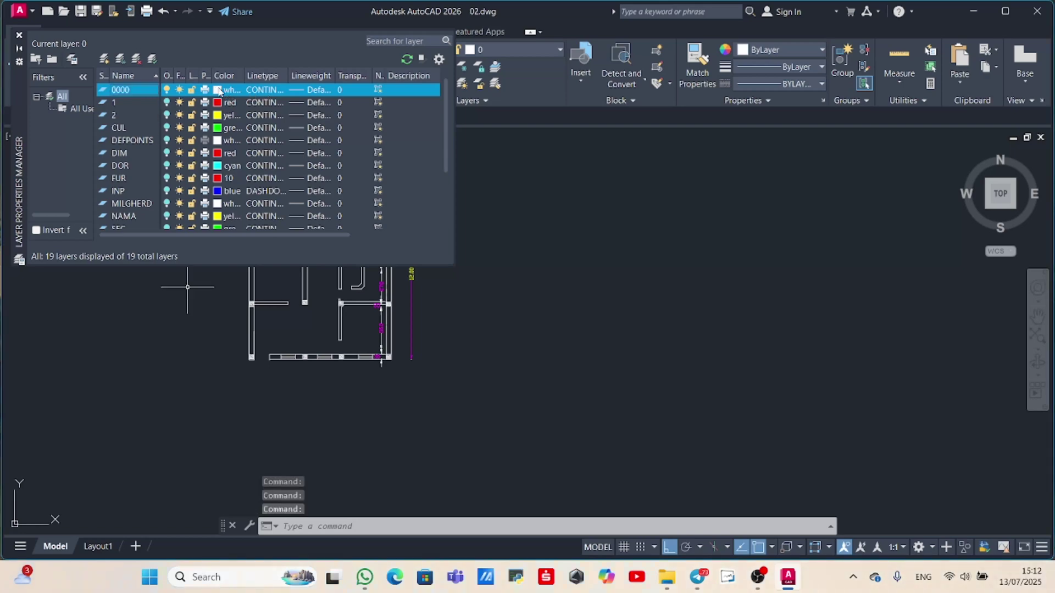
pyautogui.click(649, 160)
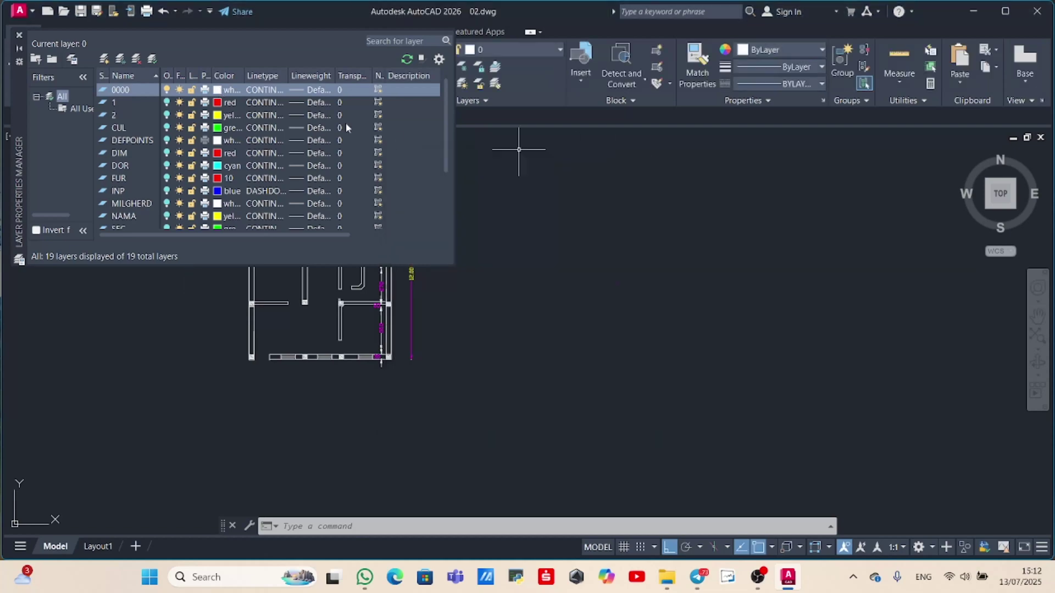
pyautogui.click(305, 90)
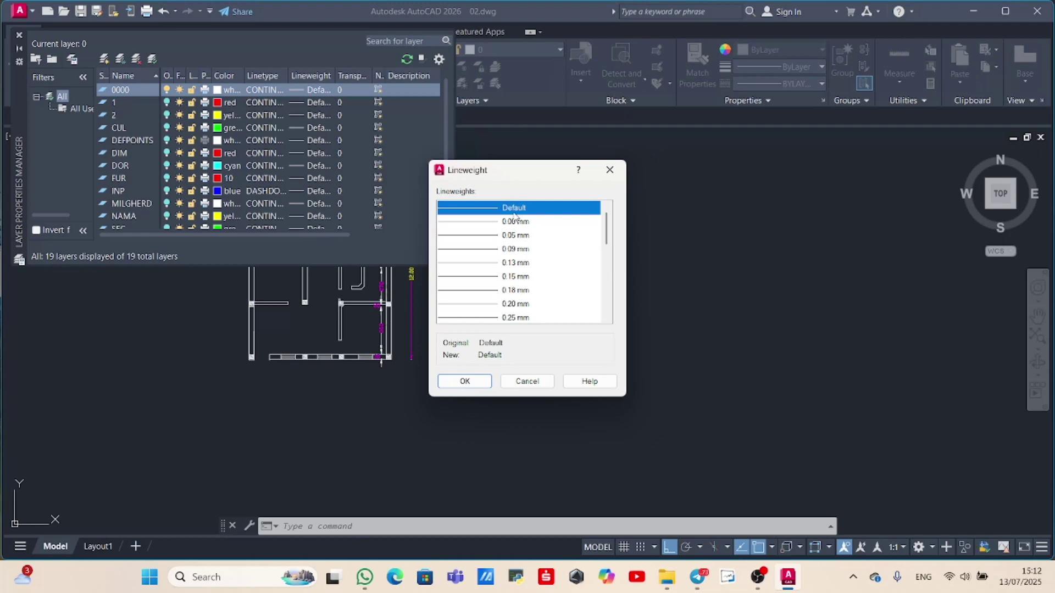
pyautogui.click(609, 170)
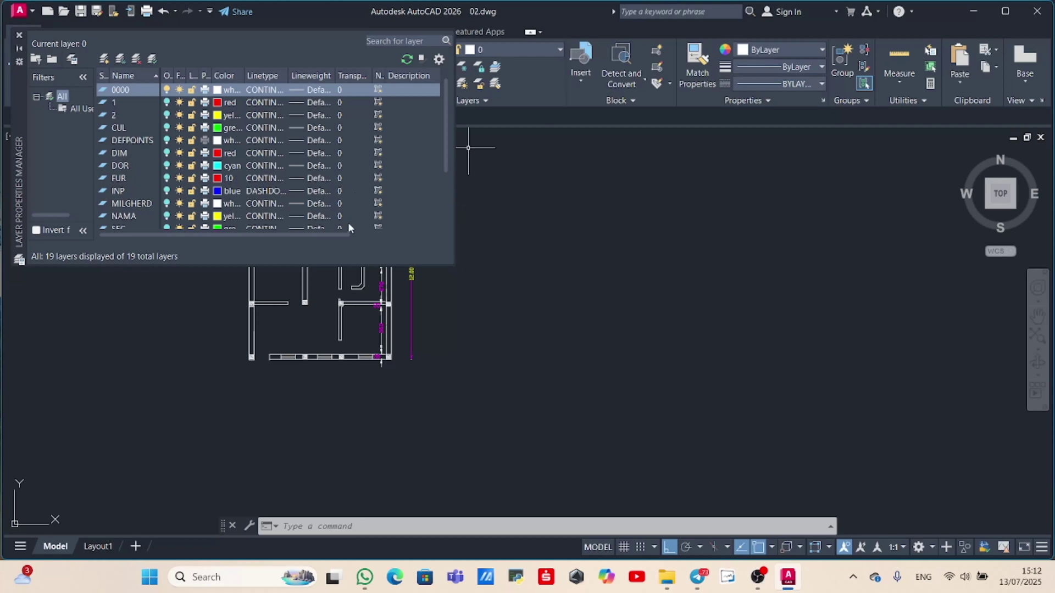
# - Delete layer 0000 and make WALL the current layer
pyautogui.rightClick(125, 90)
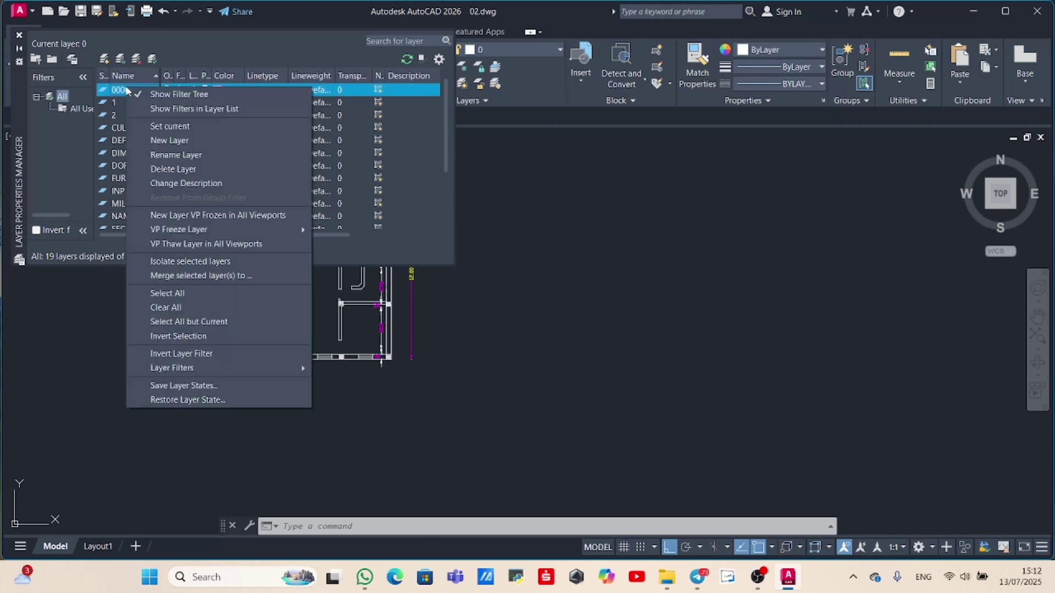
pyautogui.click(137, 59)
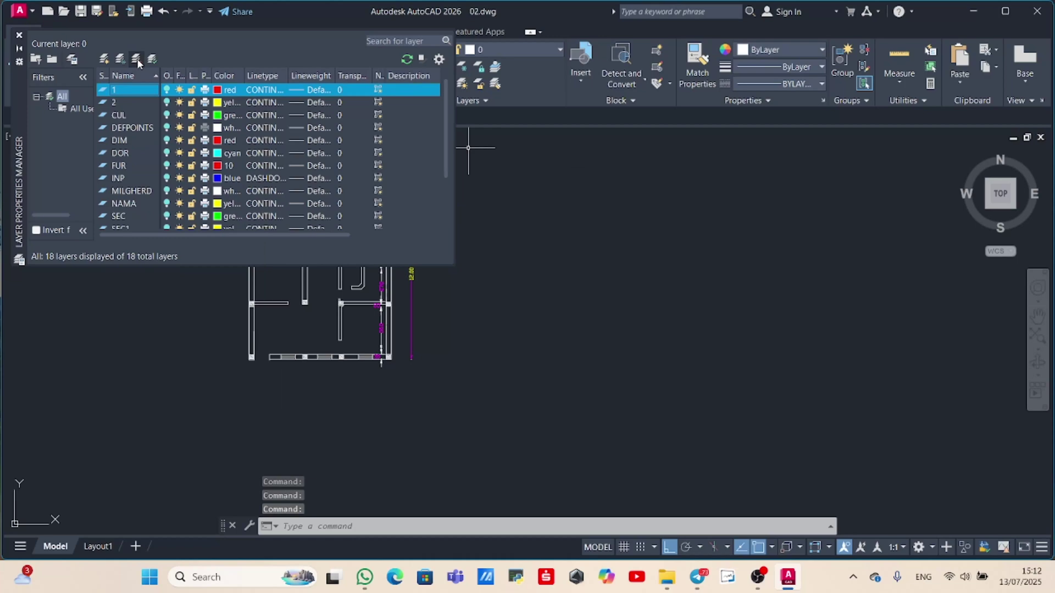
pyautogui.scroll(-3, 192, 158)
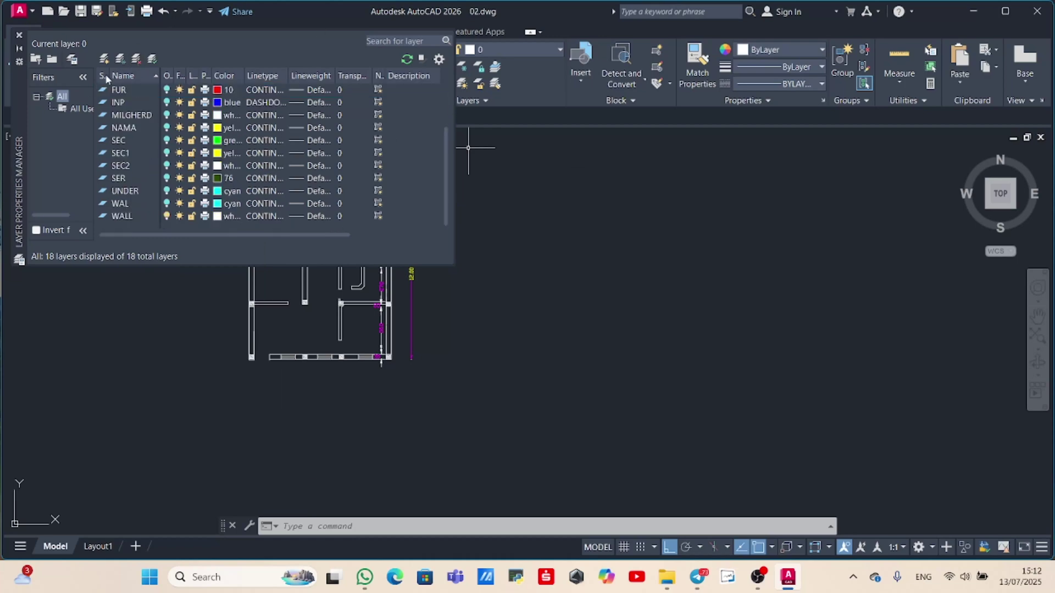
pyautogui.click(18, 36)
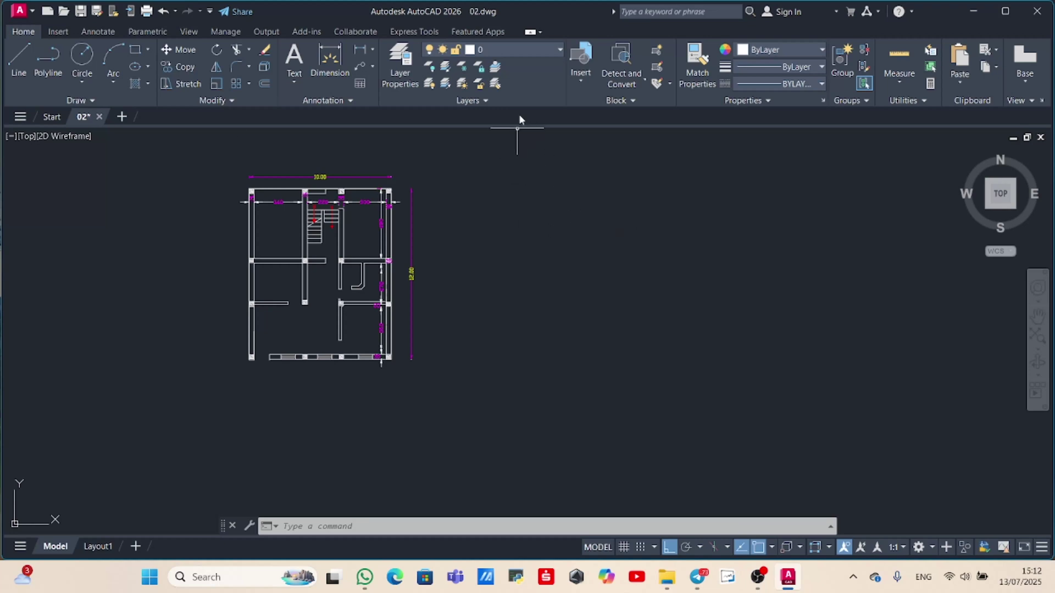
pyautogui.click(516, 50)
pyautogui.click(479, 352)
# - Draw a rectangle 10 wide and 12 high to the right of the floor plan, with its base level with the plan's bottom edge
pyautogui.write('rec')
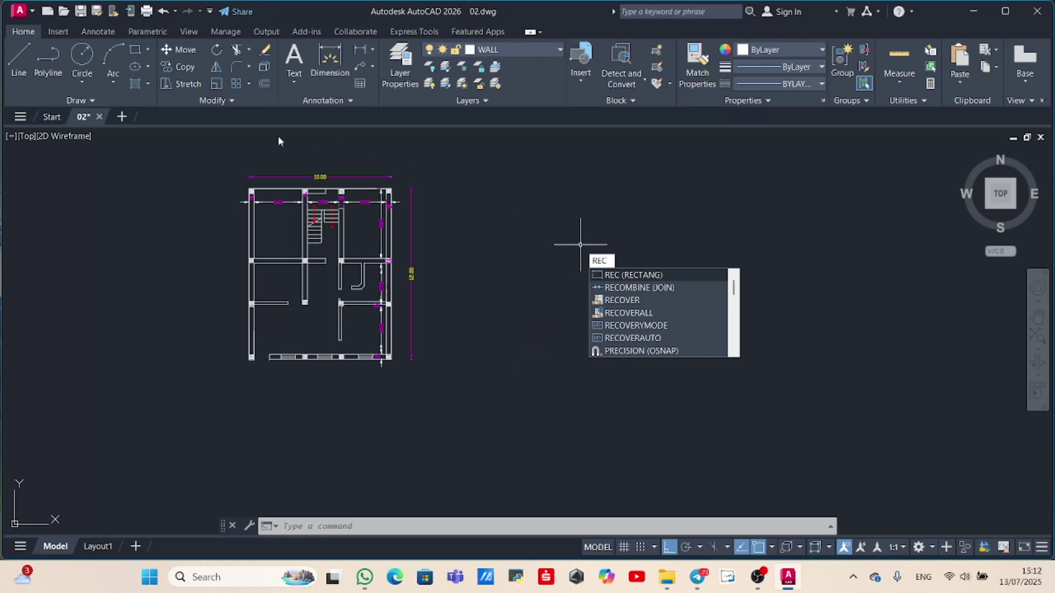
pyautogui.click(147, 51)
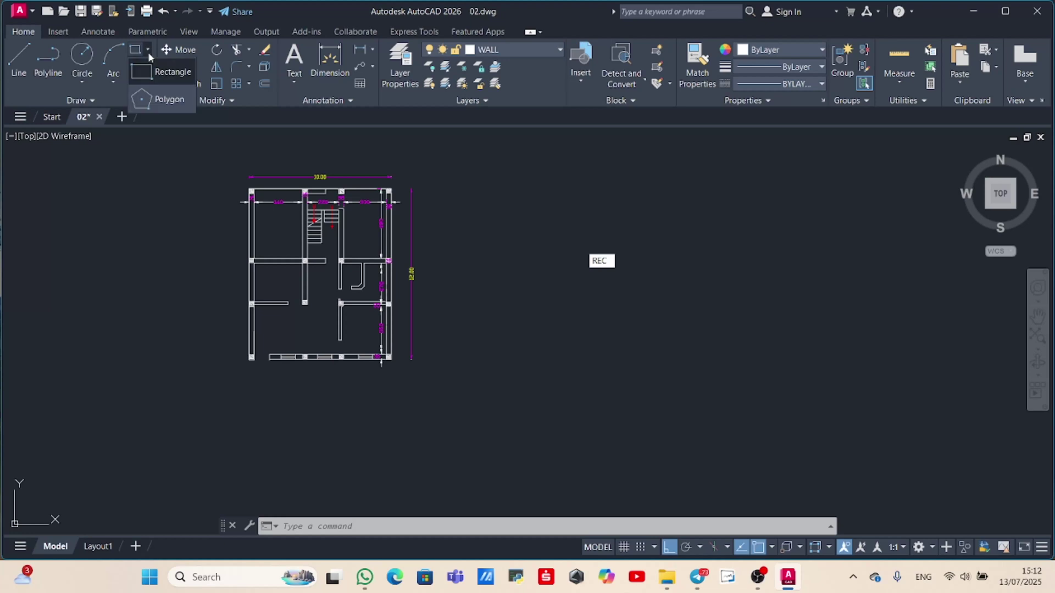
pyautogui.click(147, 52)
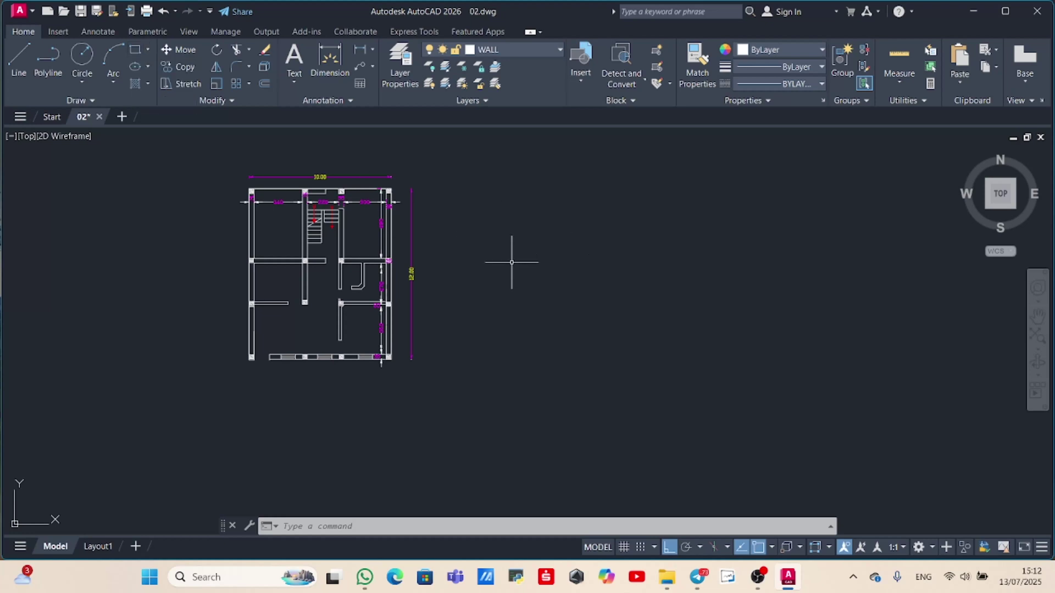
pyautogui.click(140, 52)
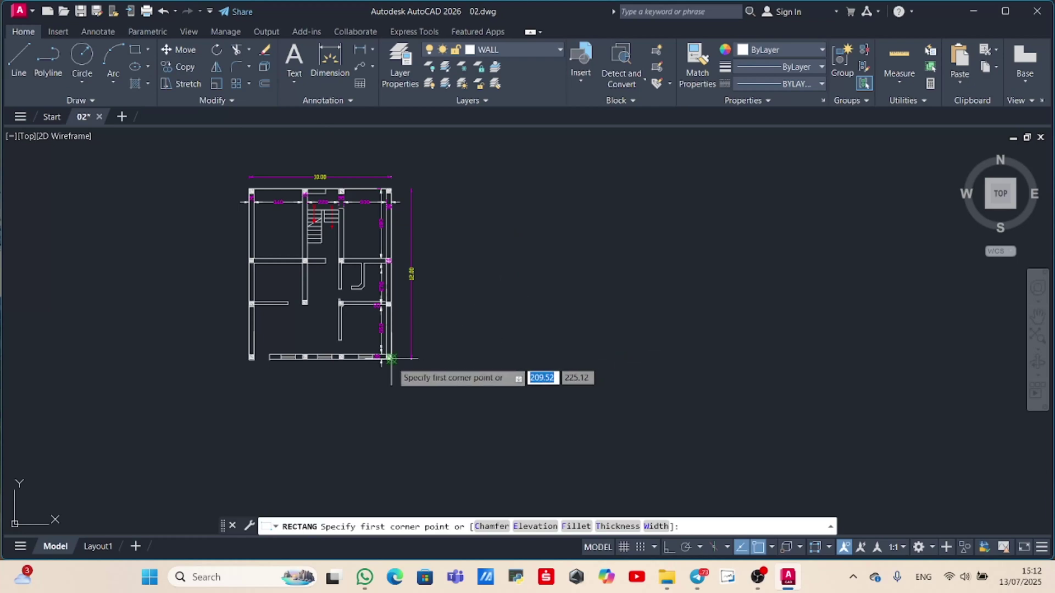
pyautogui.scroll(4, 392, 358)
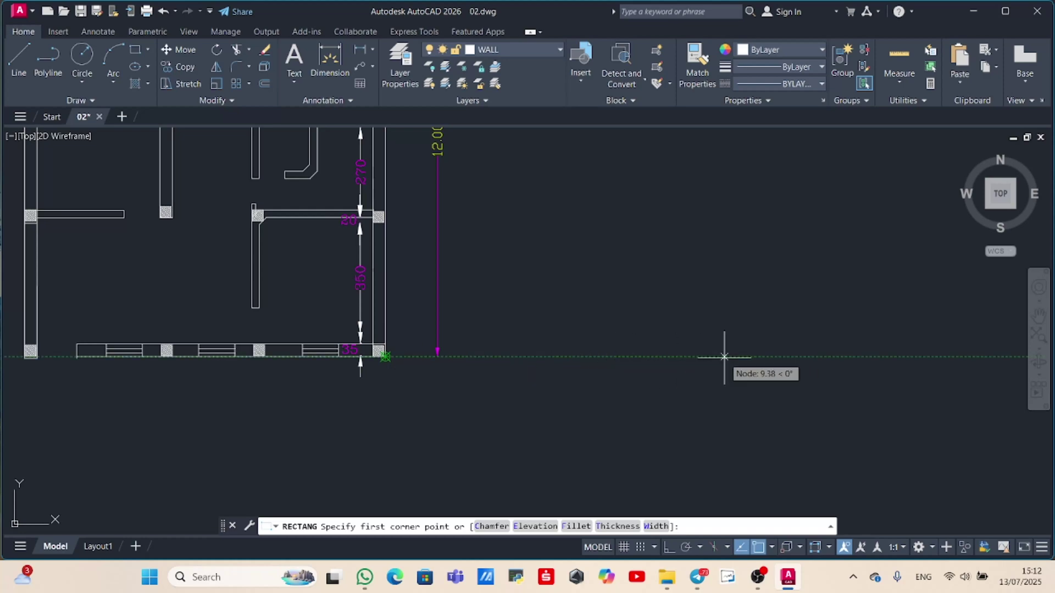
pyautogui.click(741, 360)
pyautogui.moveTo(773, 331); pyautogui.dragTo(518, 363, button='middle')
pyautogui.scroll(-5, 541, 327)
pyautogui.scroll(4, 562, 310)
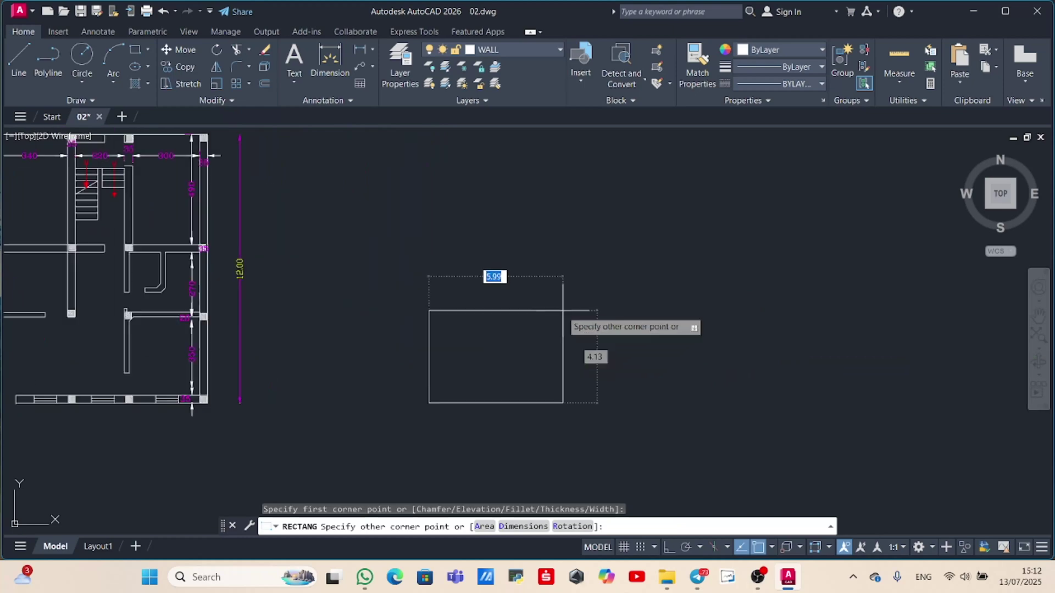
pyautogui.scroll(-2, 558, 311)
pyautogui.write('10')
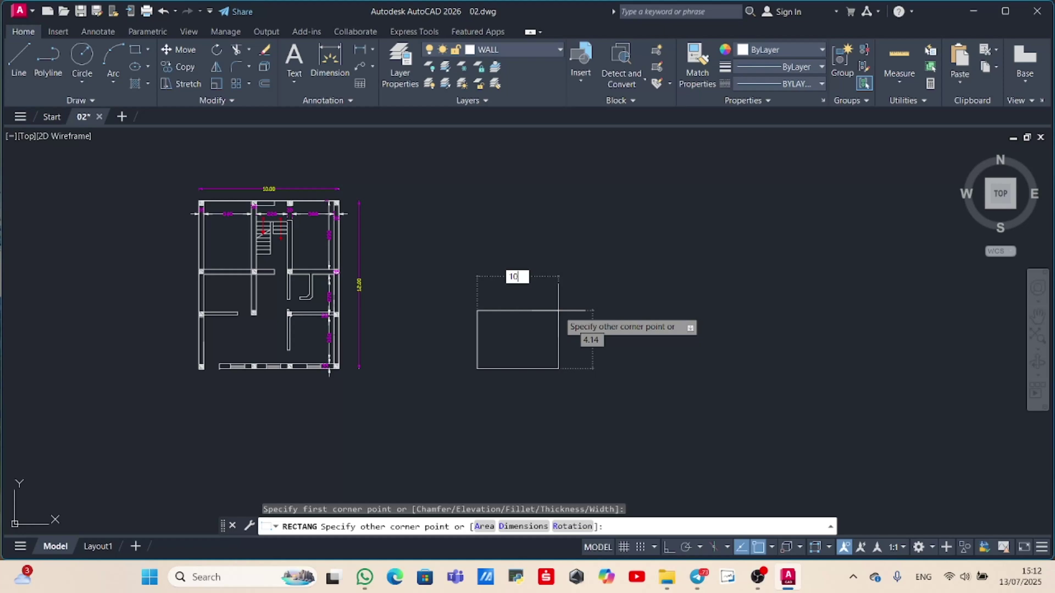
pyautogui.press('Tab')
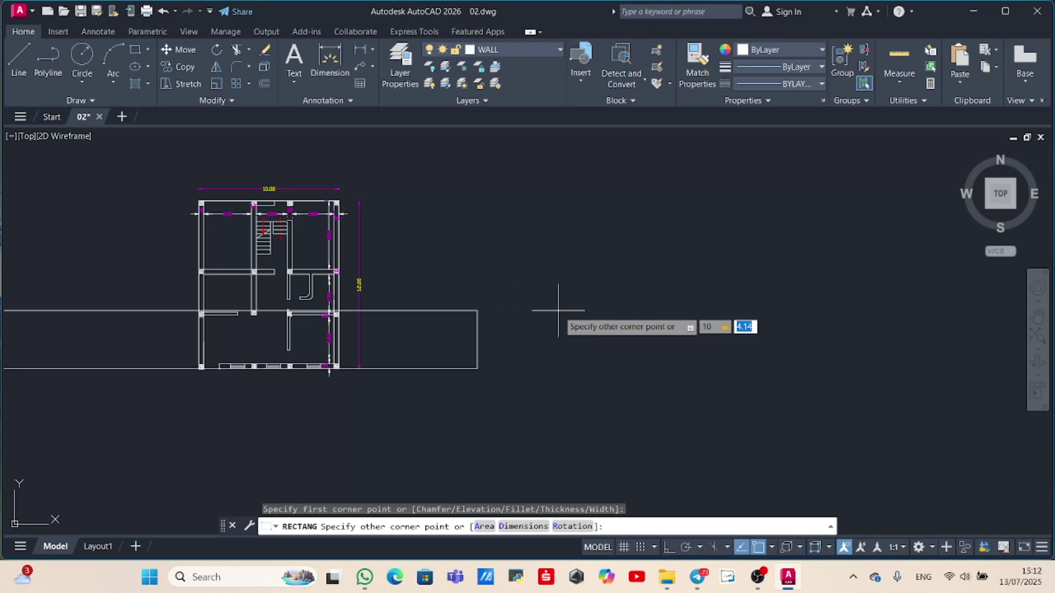
pyautogui.write('12')
pyautogui.press('Return')
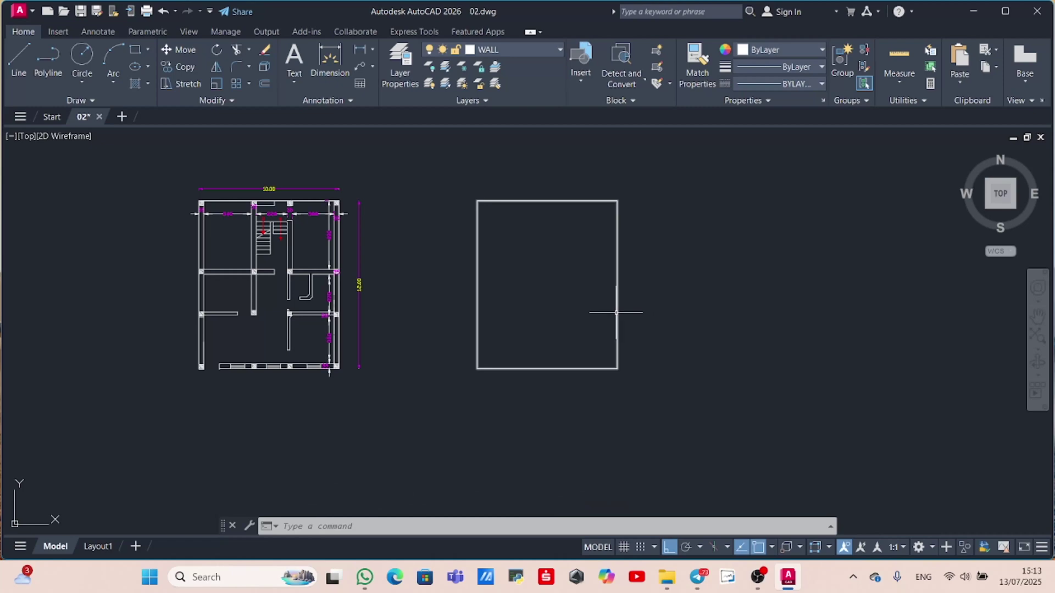
# - Offset the new rectangle 0.35 inward to form the outer wall thickness
pyautogui.write('o')
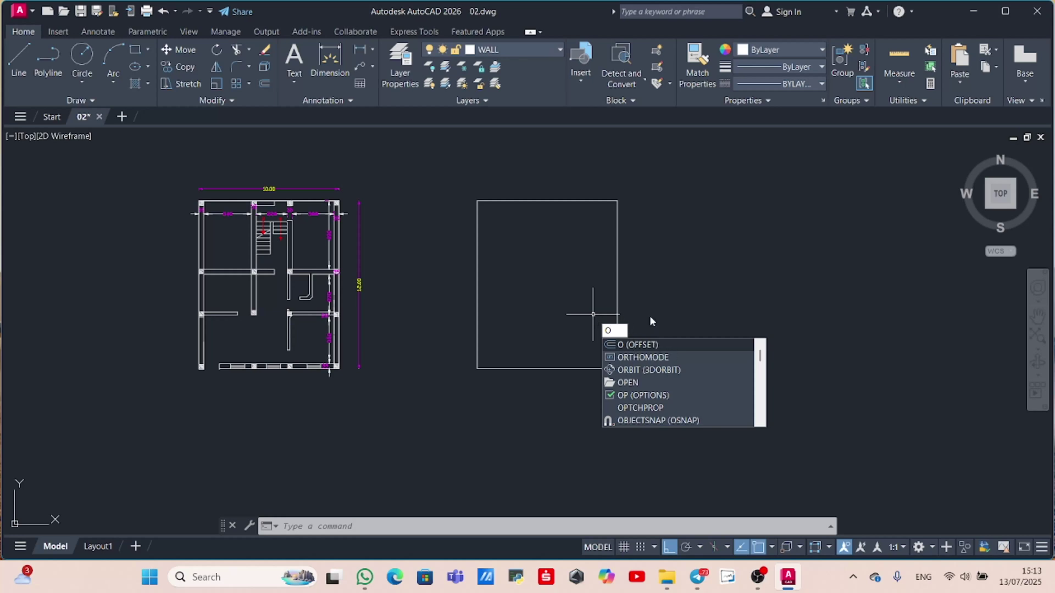
pyautogui.press('Return')
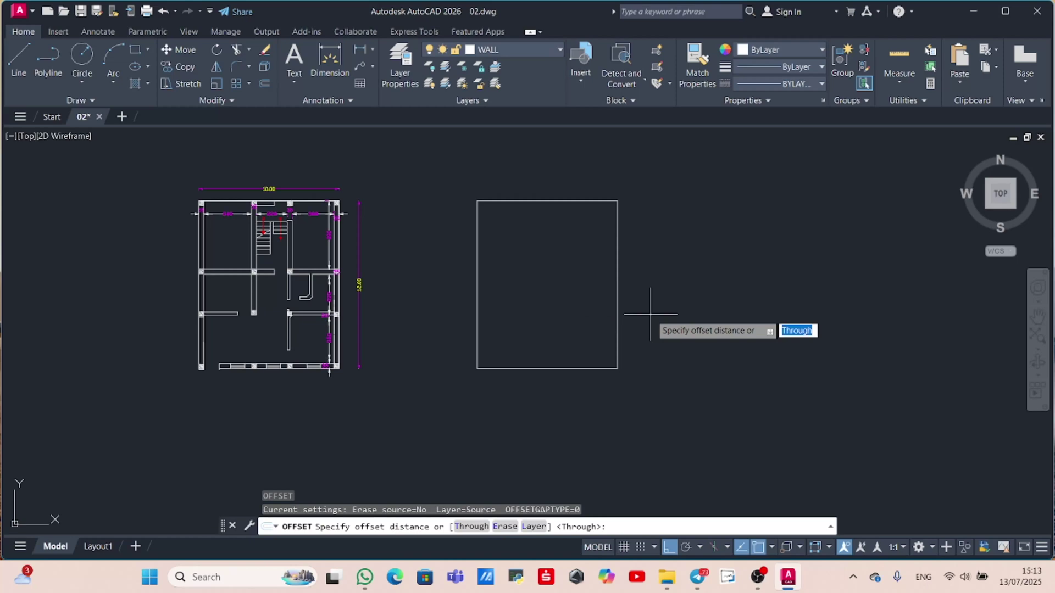
pyautogui.write('.35')
pyautogui.press('Return')
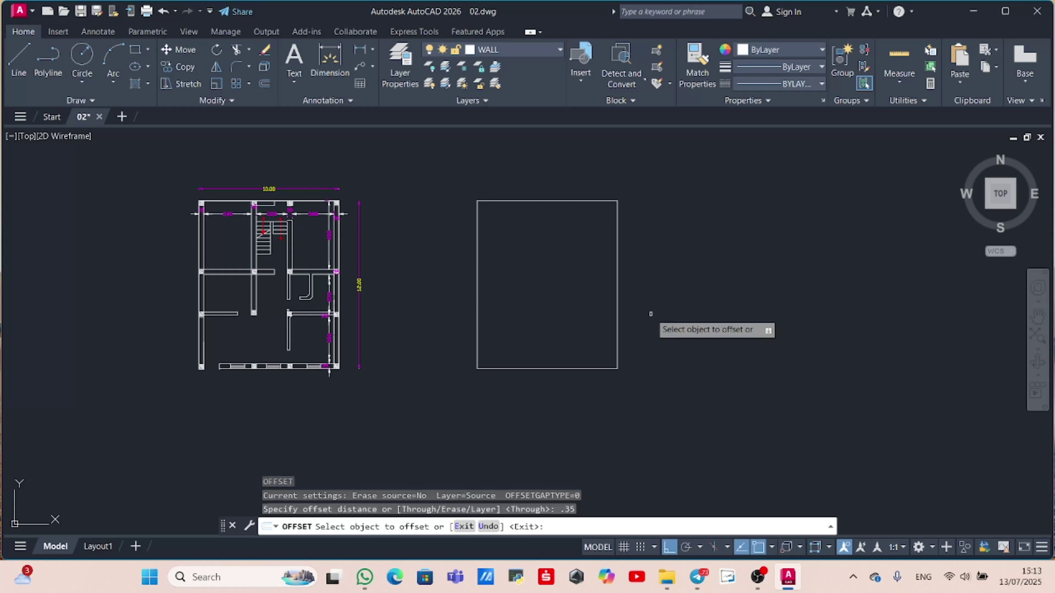
pyautogui.click(617, 308)
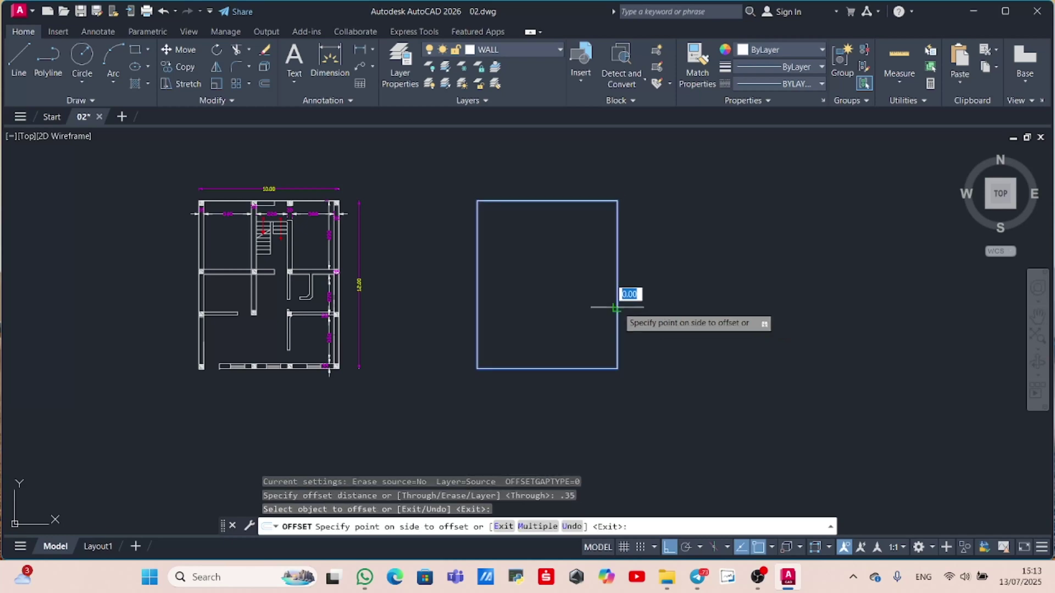
pyautogui.click(579, 306)
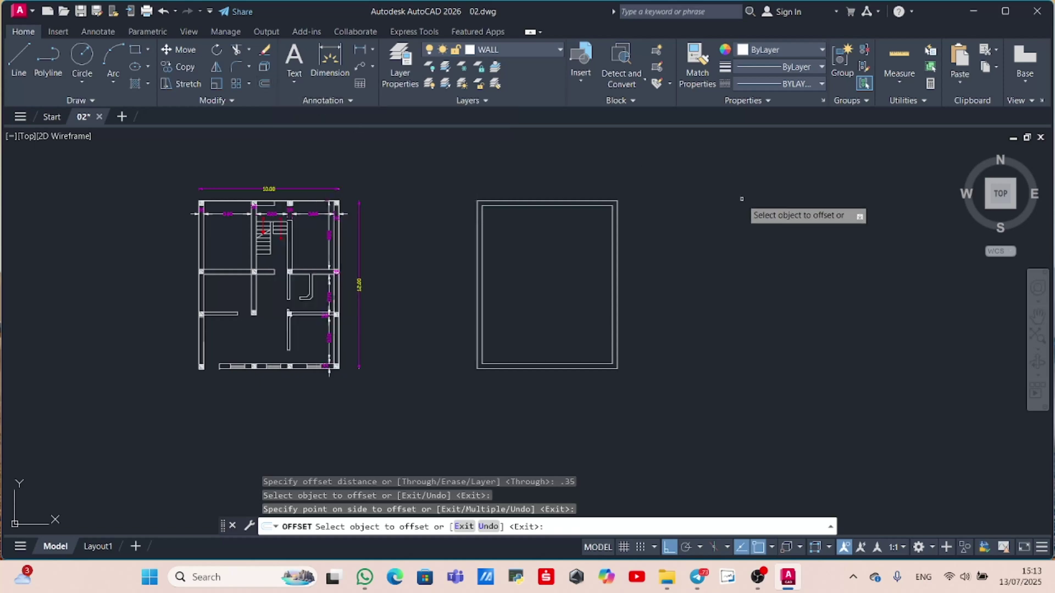
pyautogui.press('Escape')
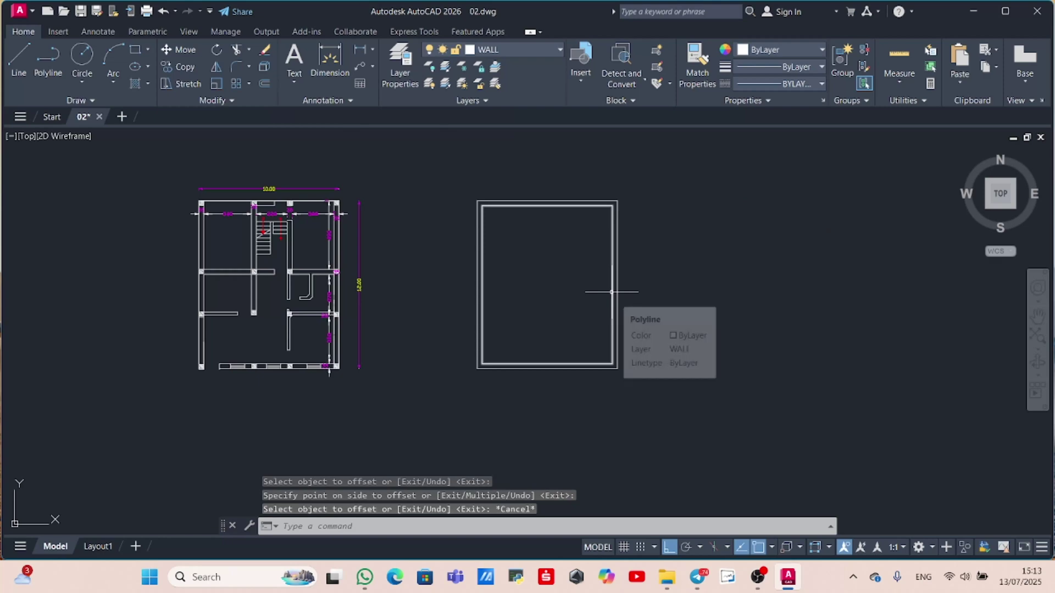
# - Explode the inner rectangle into separate lines
pyautogui.click(612, 292)
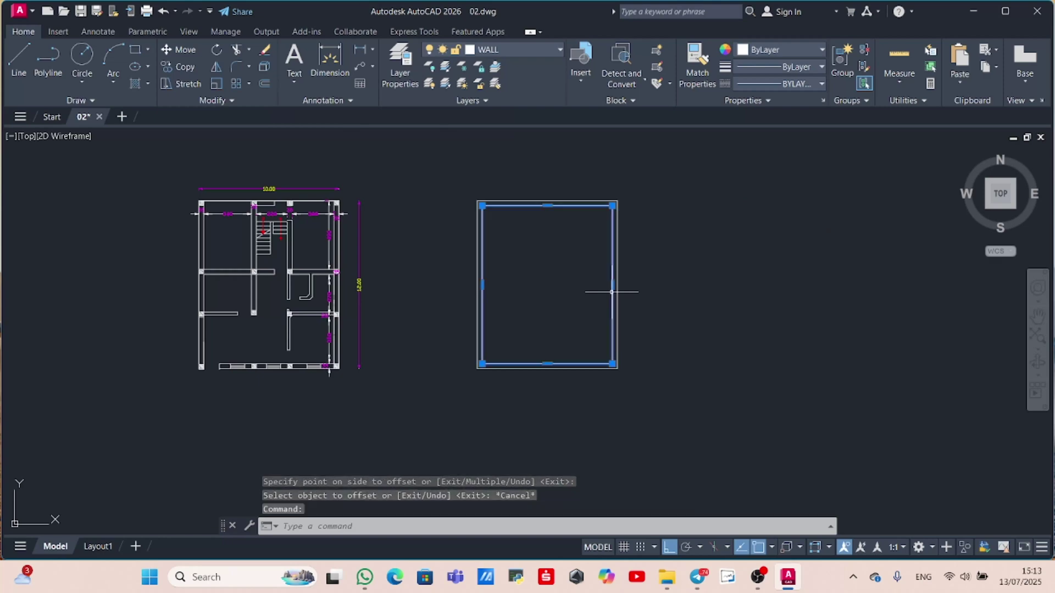
pyautogui.write('x')
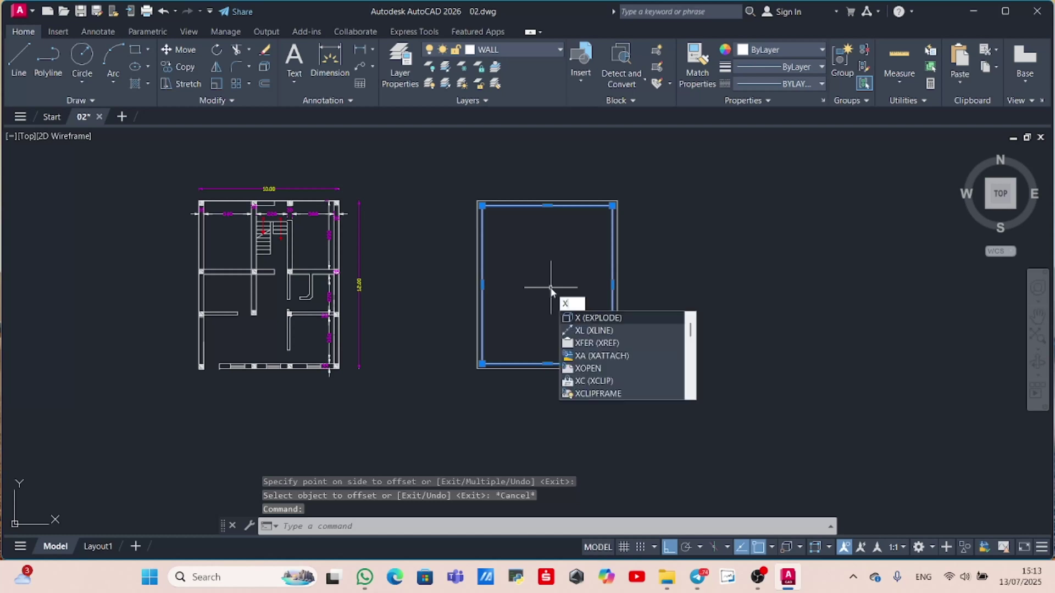
pyautogui.press('Return')
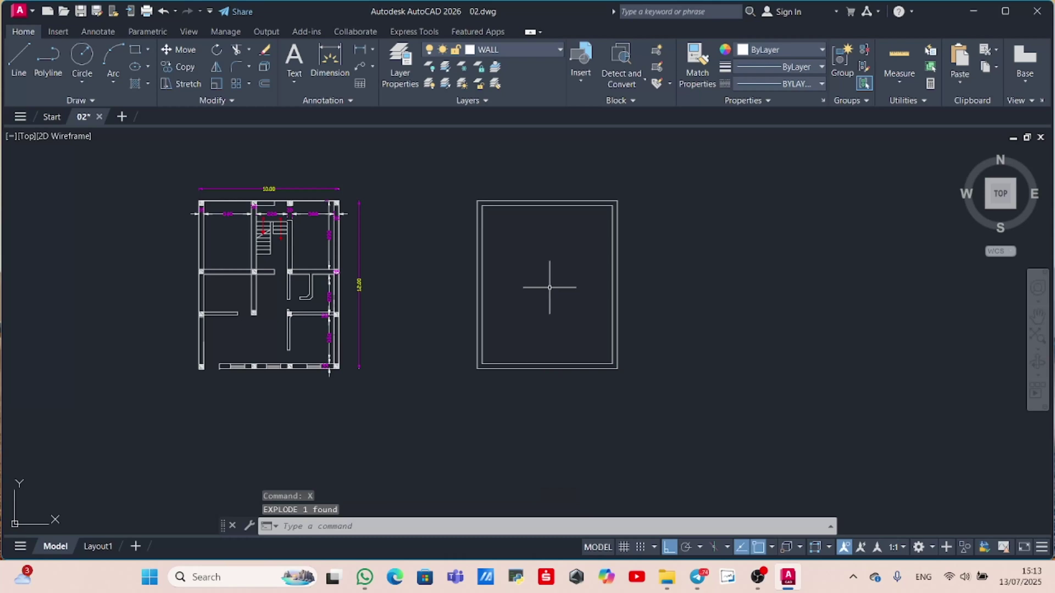
# - Offset the right inner wall line 3 units to the left, into the room area
pyautogui.click(613, 278)
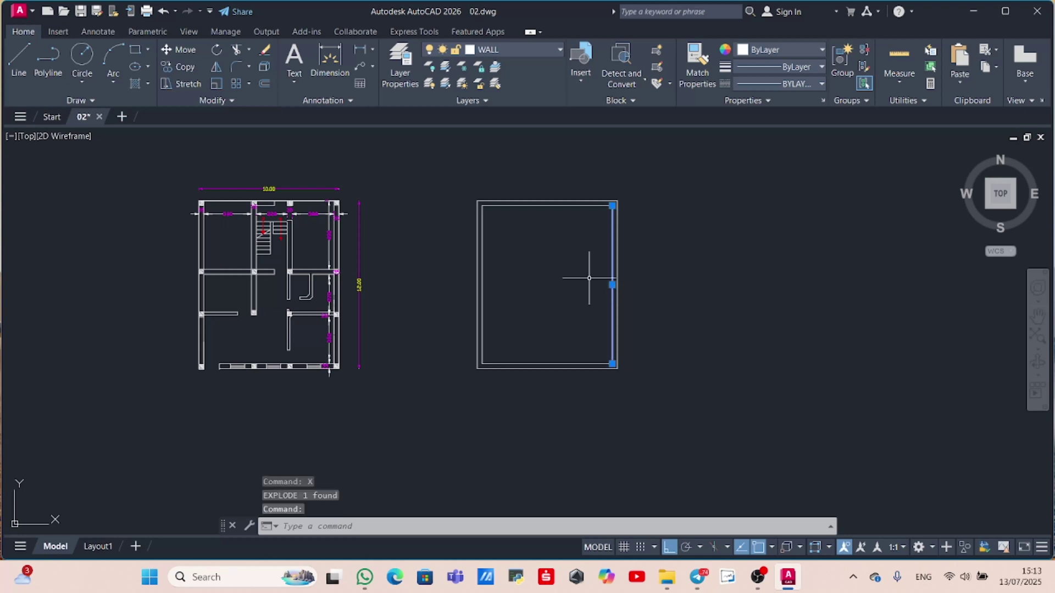
pyautogui.write('o')
pyautogui.press('Return')
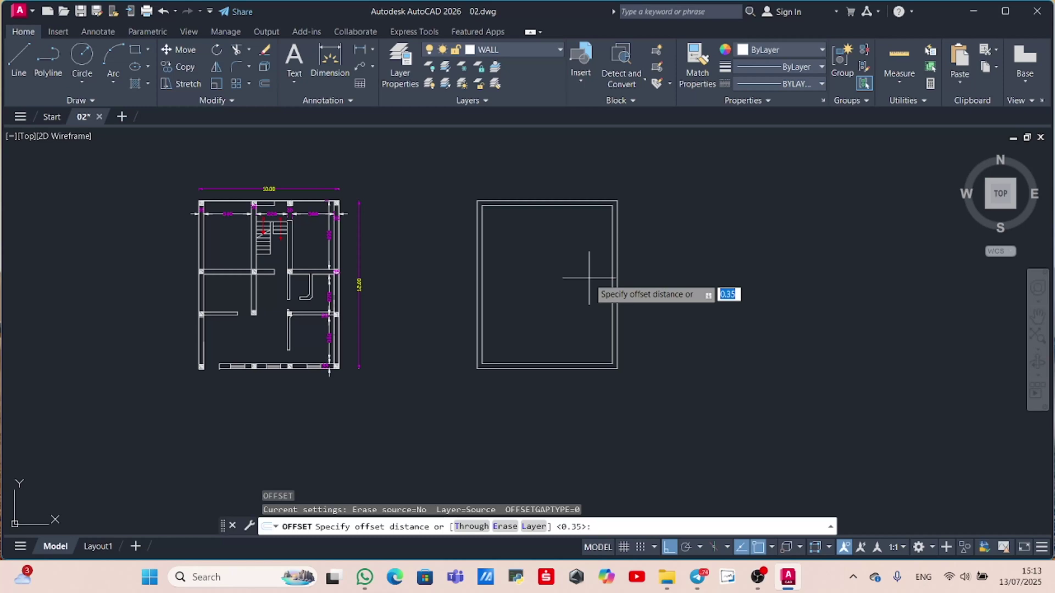
pyautogui.scroll(4, 320, 220)
pyautogui.scroll(-6, 722, 308)
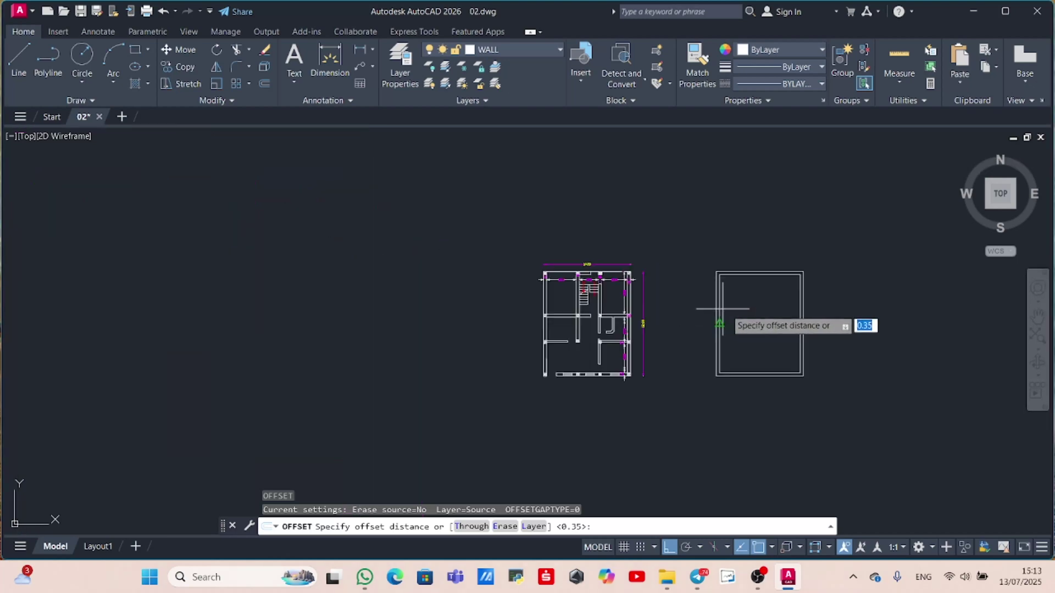
pyautogui.scroll(4, 747, 308)
pyautogui.write('3')
pyautogui.press('Return')
pyautogui.click(881, 300)
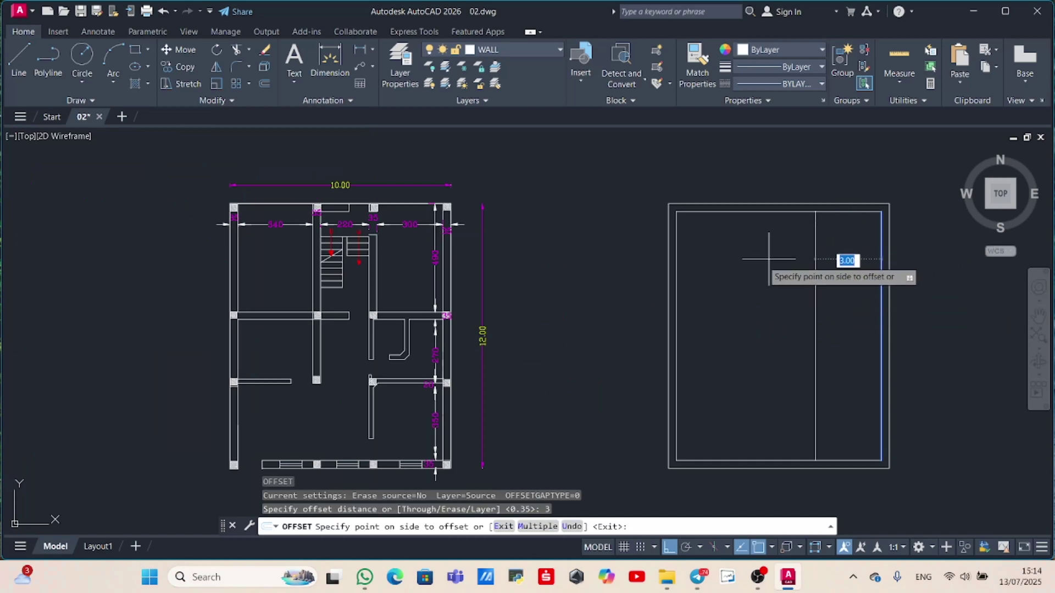
pyautogui.click(833, 278)
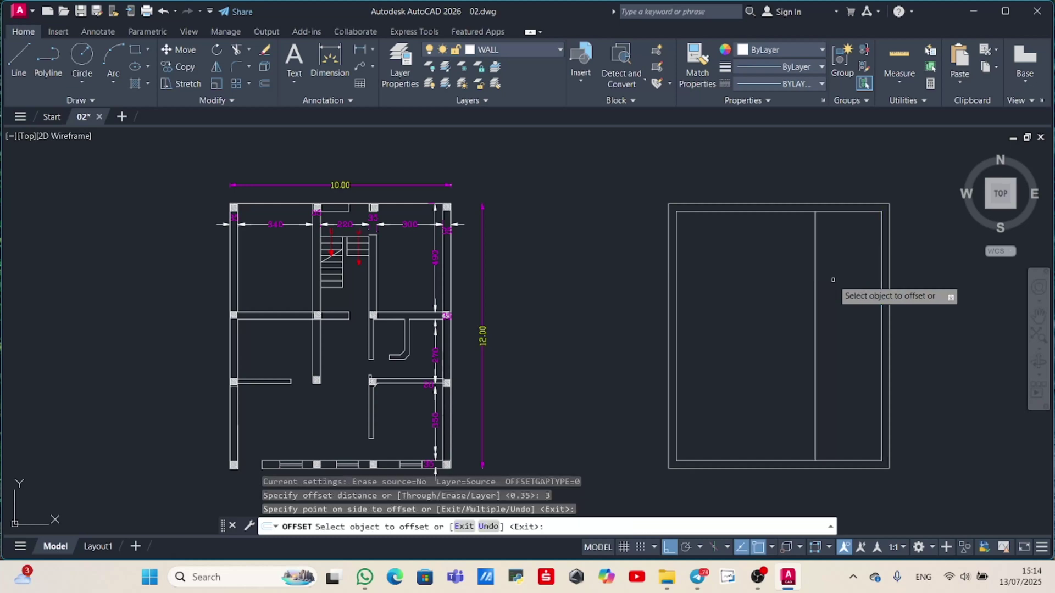
# - Offset the new vertical partition line 0.35 to the left, and offset the resulting line another 2.2 to the left
pyautogui.click(815, 281)
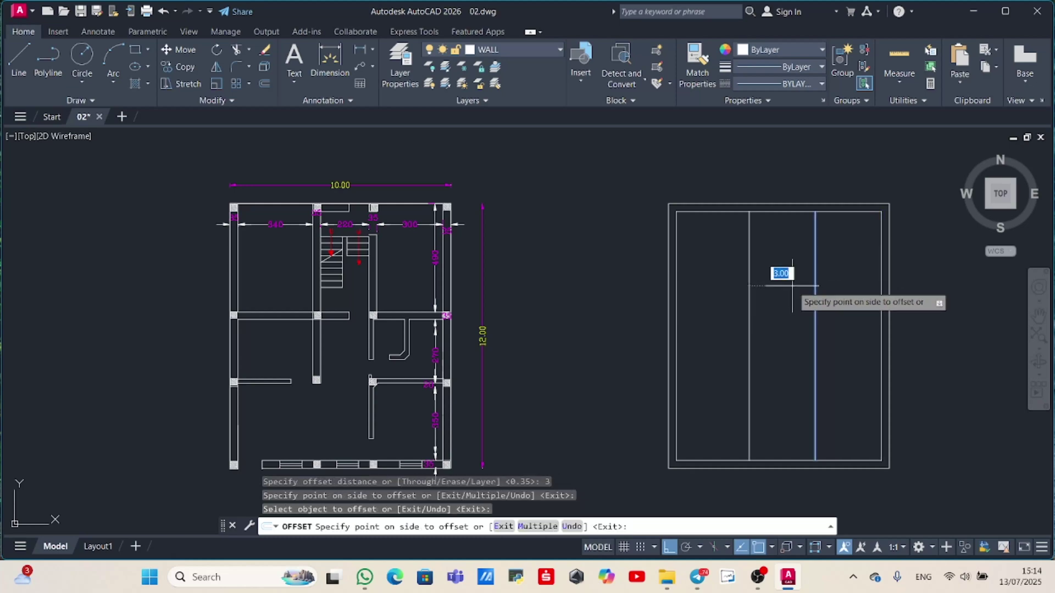
pyautogui.write('.3')
pyautogui.press('Return')
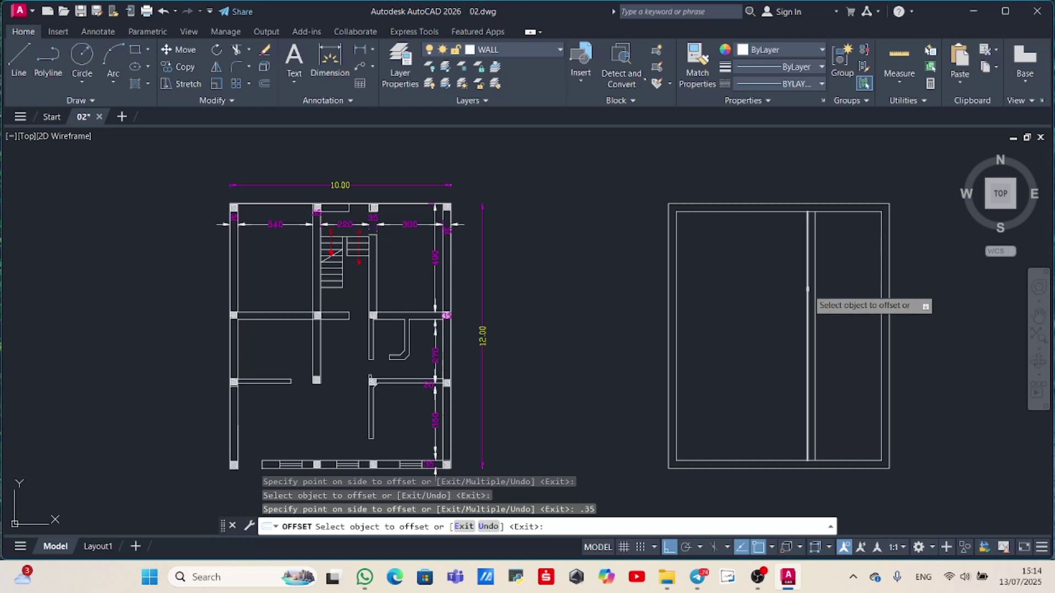
pyautogui.click(808, 289)
pyautogui.write('2.2')
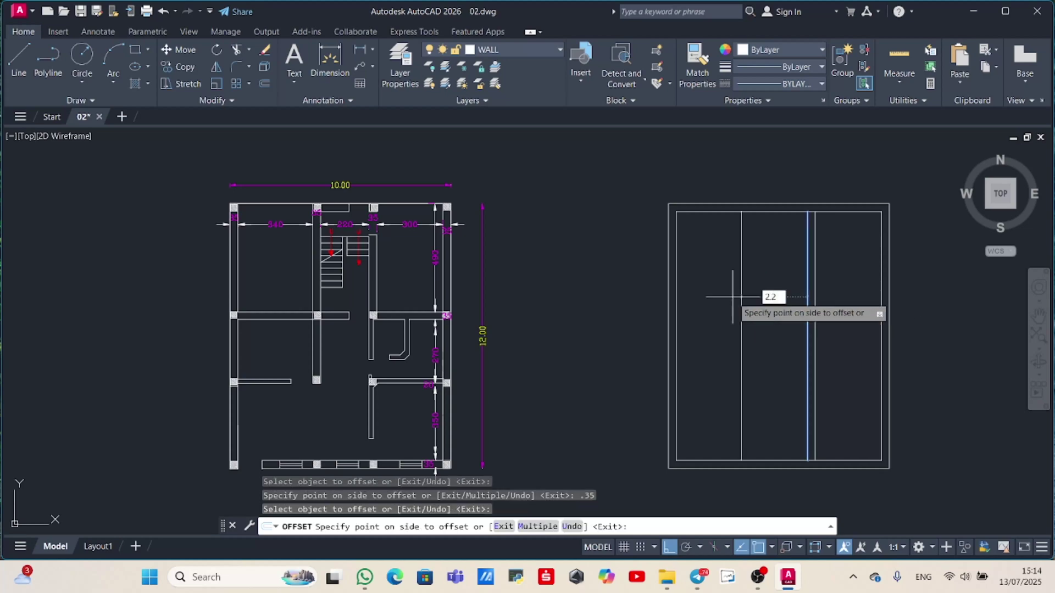
pyautogui.press('Return')
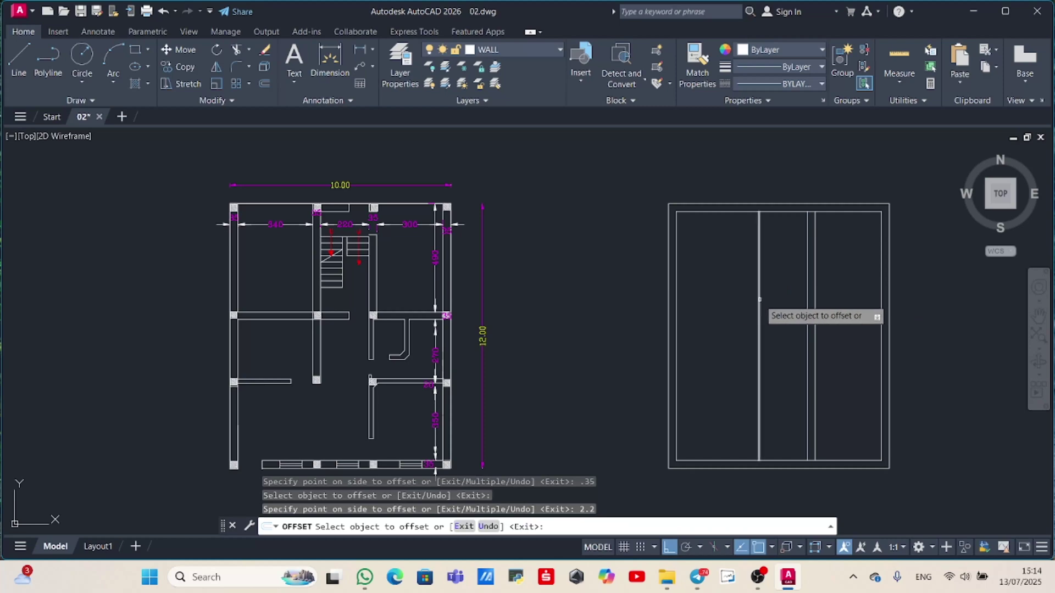
# - Offset the leftmost vertical partition line 0.35 to the left to give that partition its thickness
pyautogui.click(758, 301)
pyautogui.write('35')
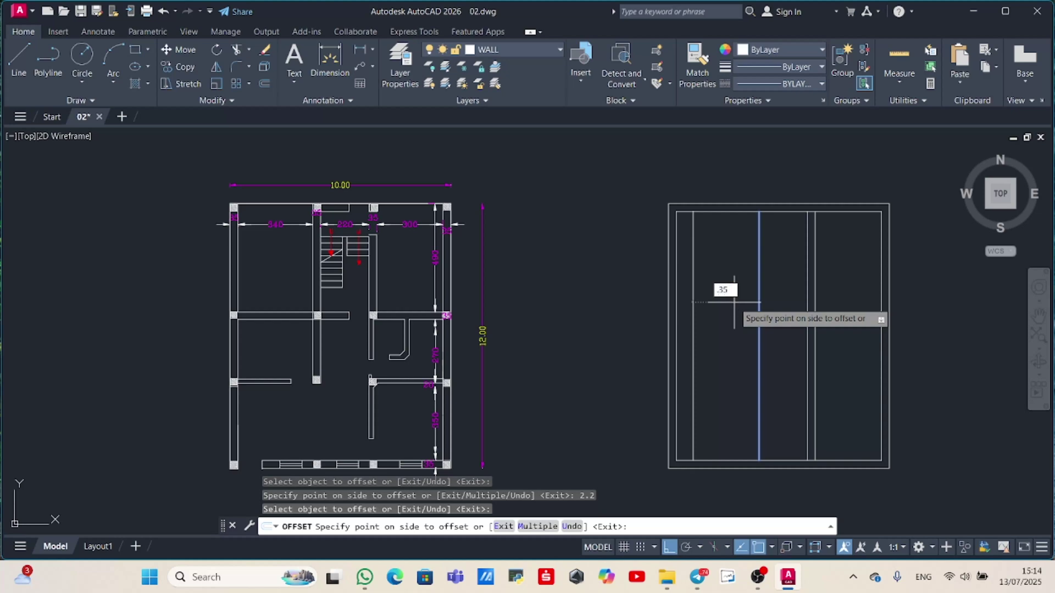
pyautogui.press('Return')
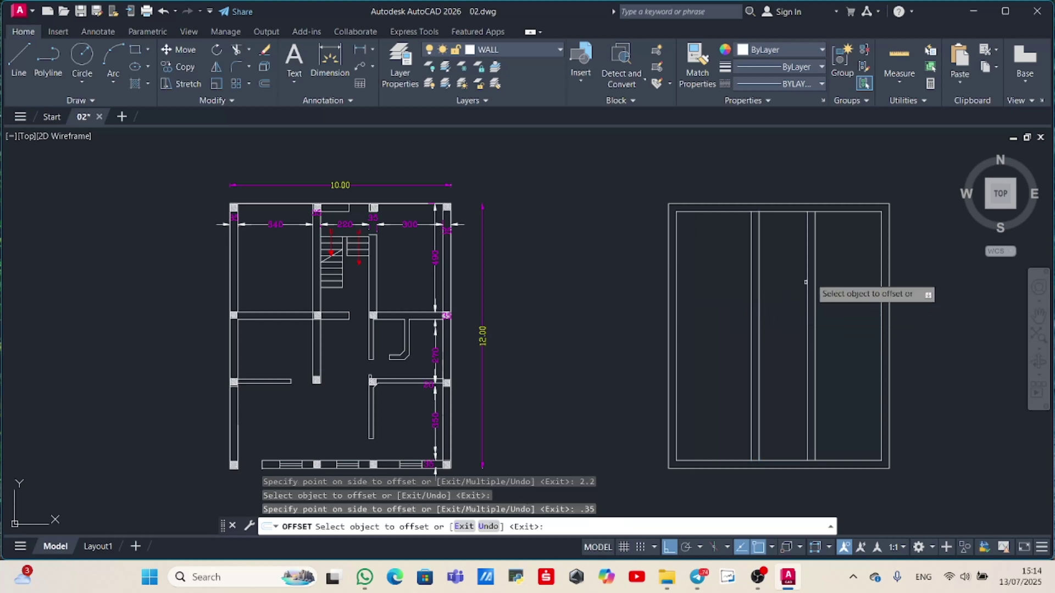
# - Offset the top inner wall line 4.9 downward, and offset the resulting line another 0.35 downward
pyautogui.click(841, 211)
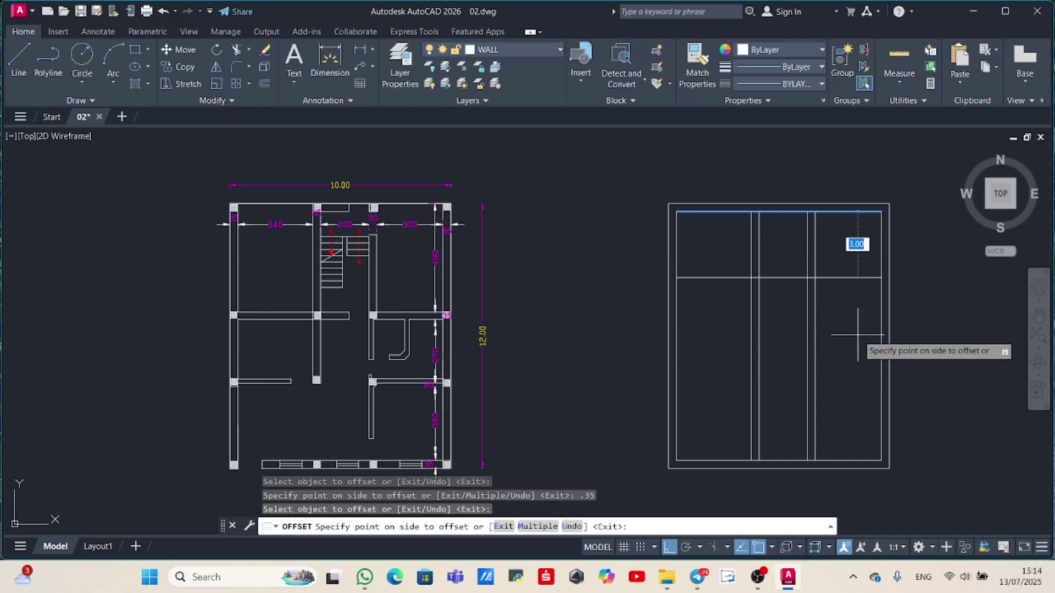
pyautogui.write('4.9')
pyautogui.press('Return')
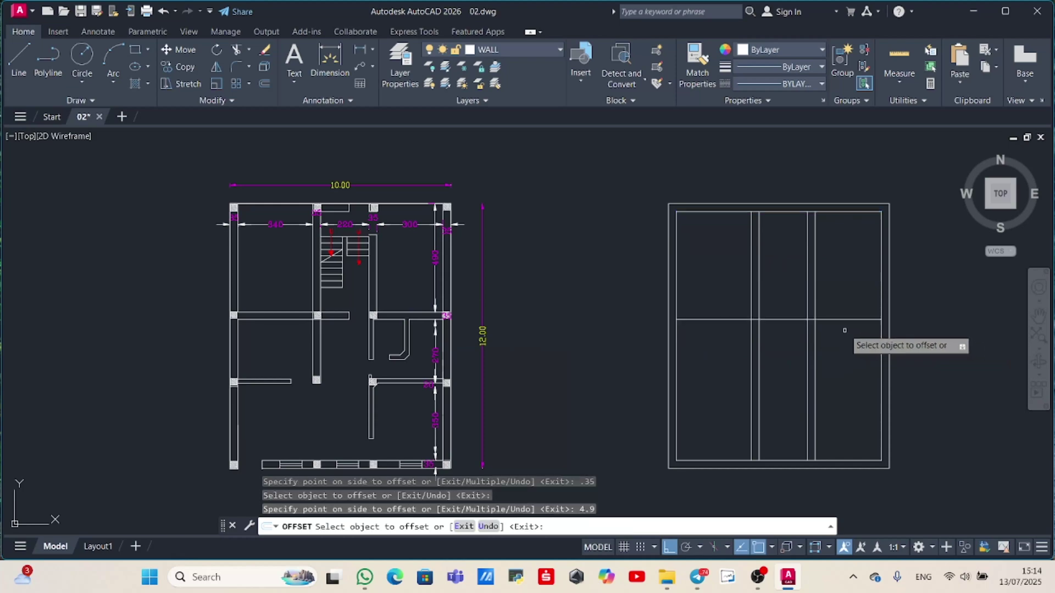
pyautogui.click(841, 319)
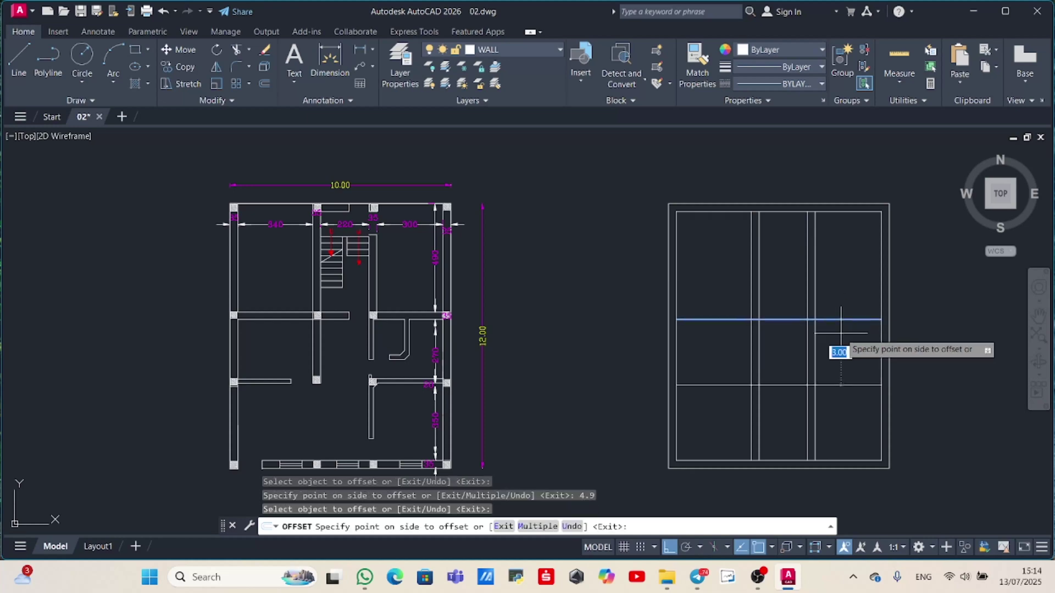
pyautogui.write('.35')
pyautogui.press('Return')
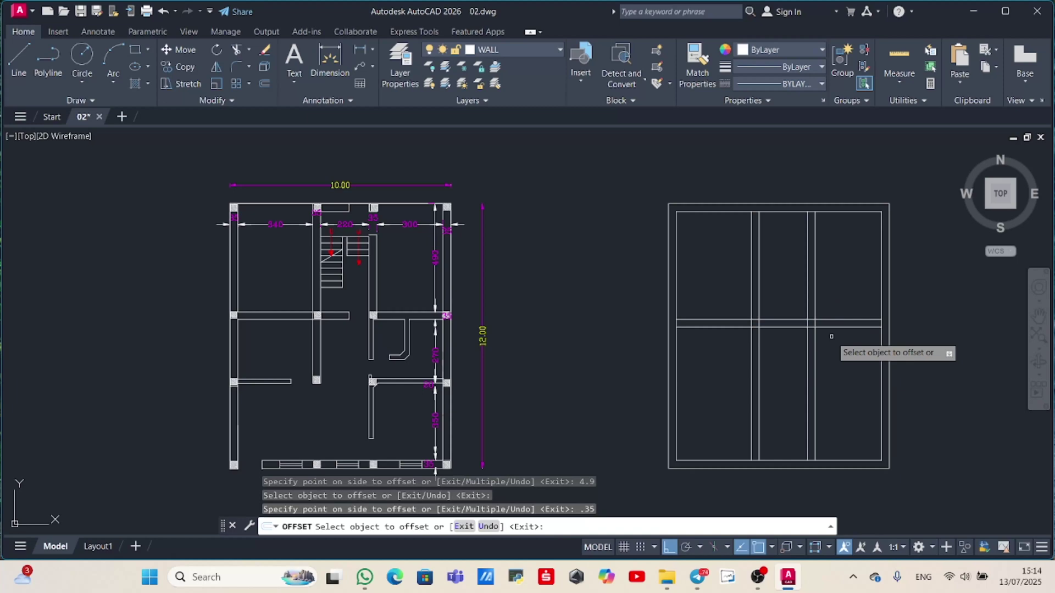
# - Offset the lower line of the new horizontal wall 2.7 downward, and offset the resulting line another 0.2 downward
pyautogui.click(837, 328)
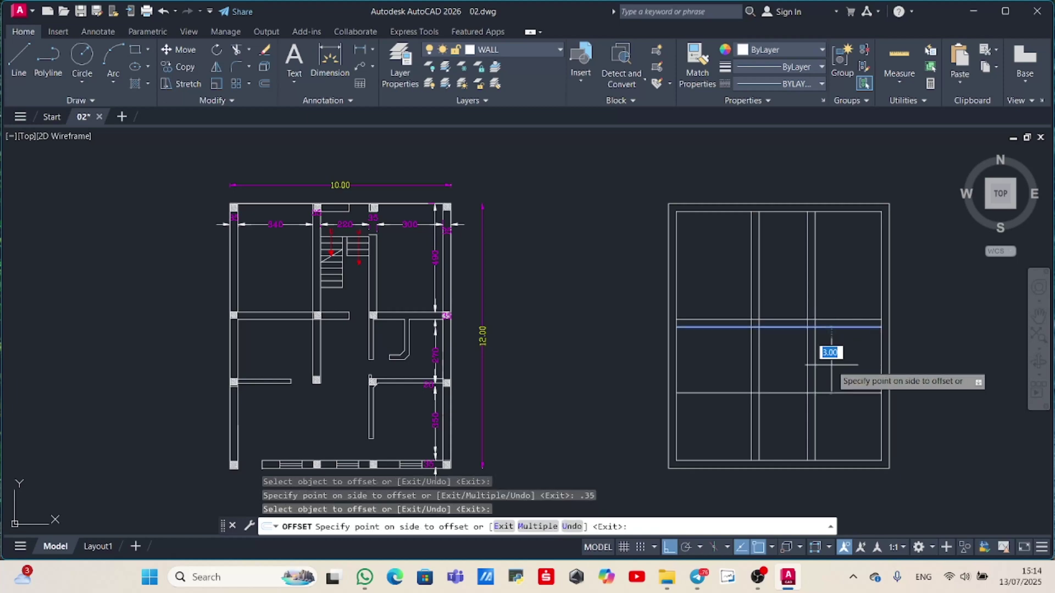
pyautogui.write('2.7')
pyautogui.press('Return')
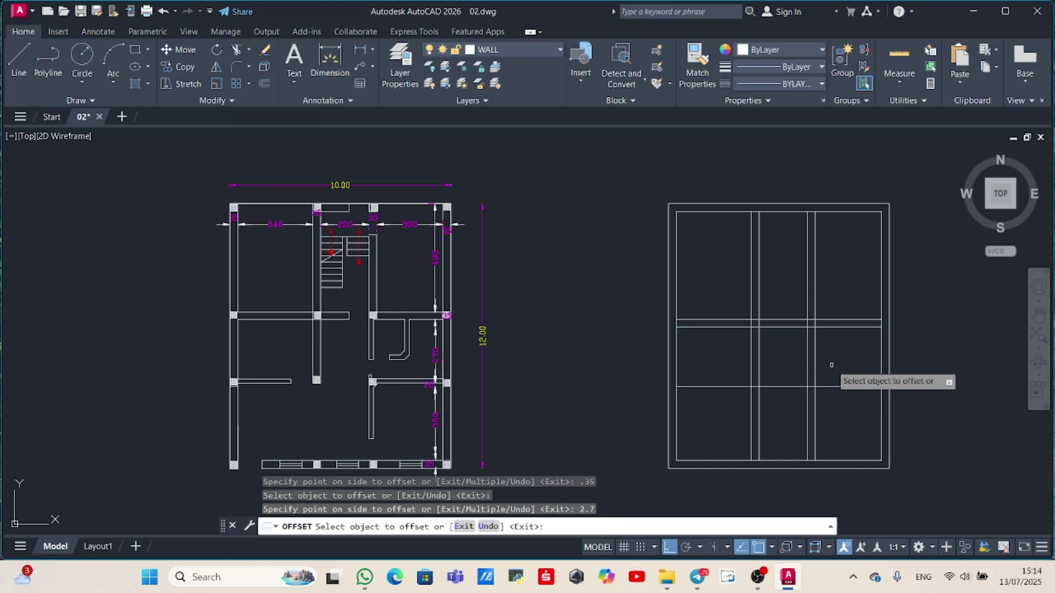
pyautogui.click(851, 387)
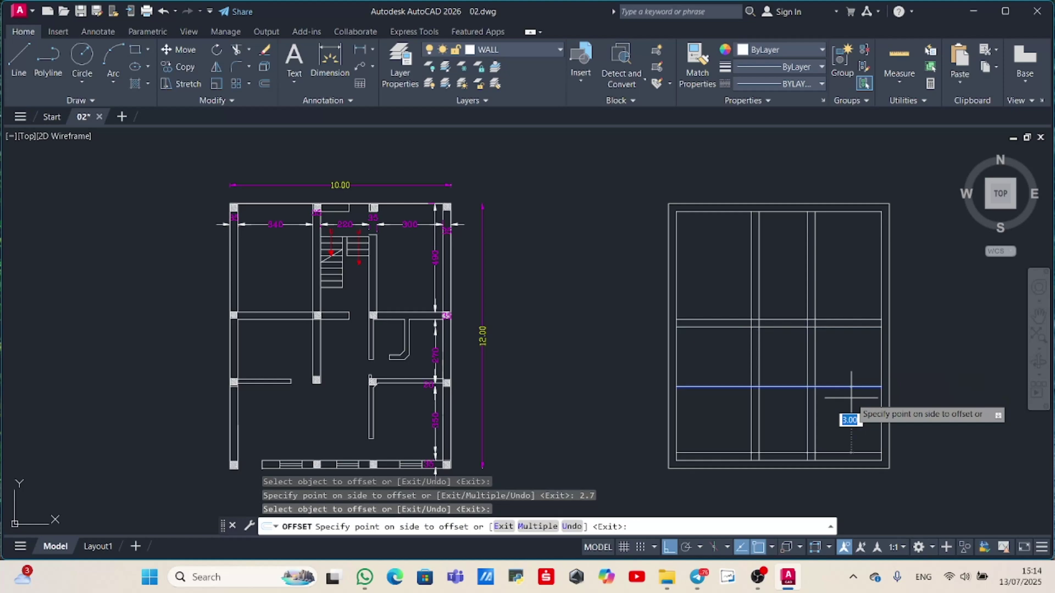
pyautogui.press('BackSpace')
pyautogui.write('2')
pyautogui.press('Return')
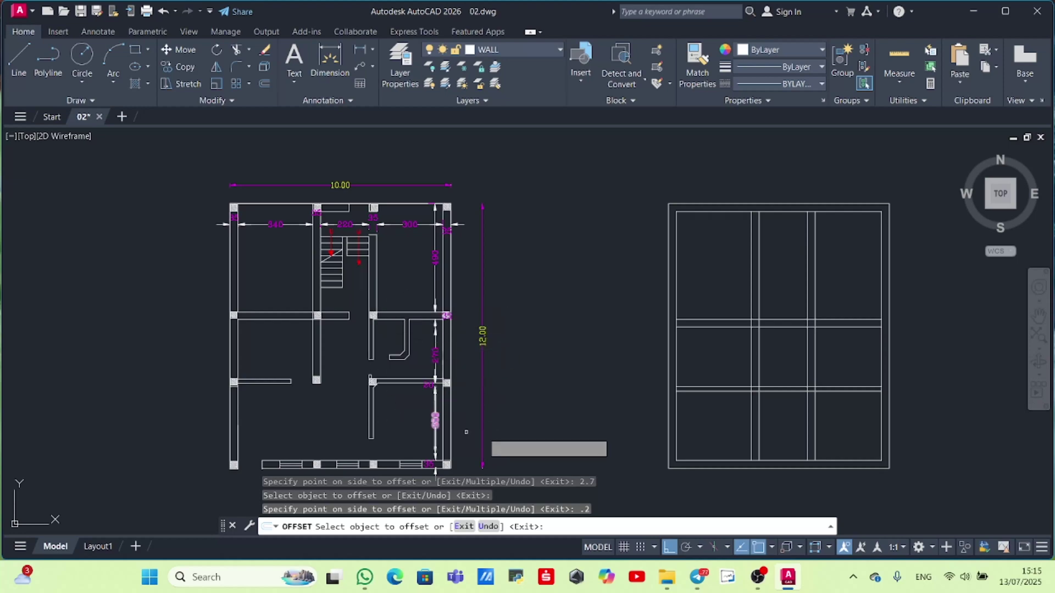
# - Offset the left line of the right-hand vertical partition 0.2 to the right
pyautogui.click(809, 427)
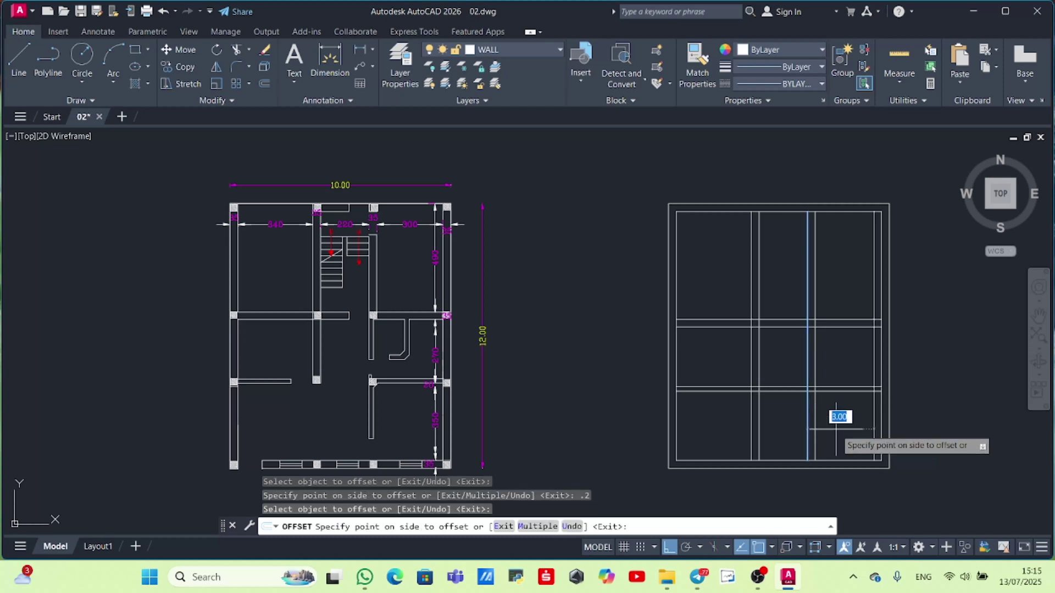
pyautogui.write('.2')
pyautogui.press('Return')
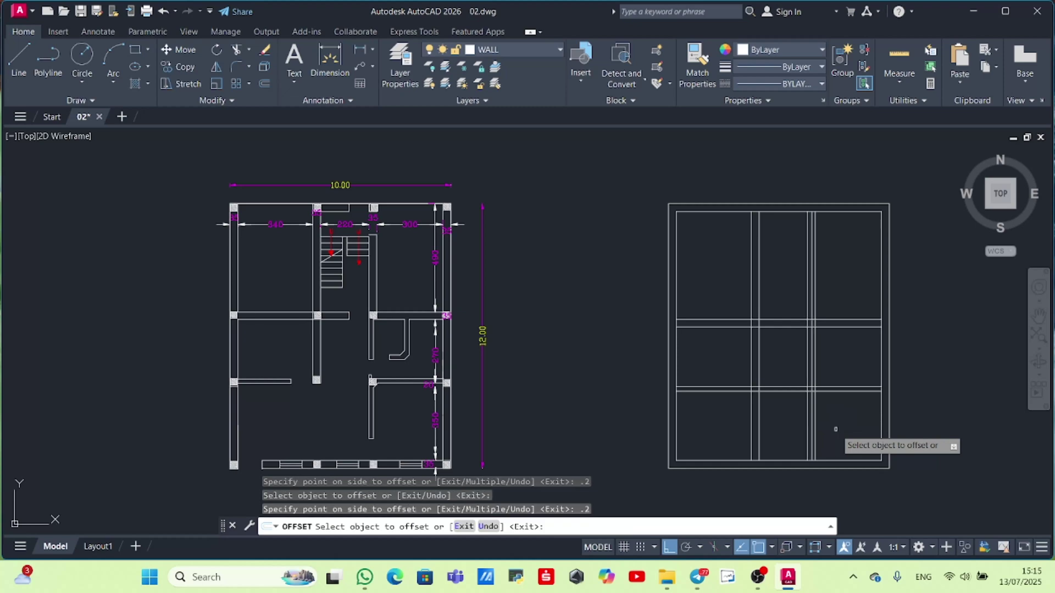
pyautogui.press('Escape')
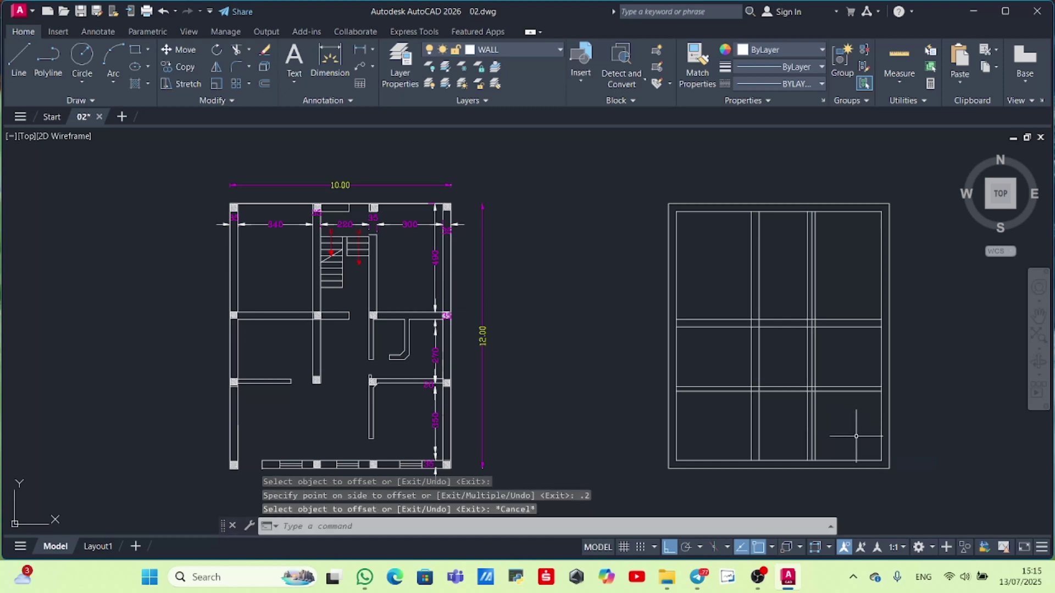
# - Trim the right line of the right-hand partition everywhere below the upper horizontal wall, including the piece crossing the lower horizontal wall
pyautogui.scroll(2, 811, 425)
pyautogui.scroll(2, 810, 426)
pyautogui.moveTo(843, 429); pyautogui.dragTo(732, 431, button='middle')
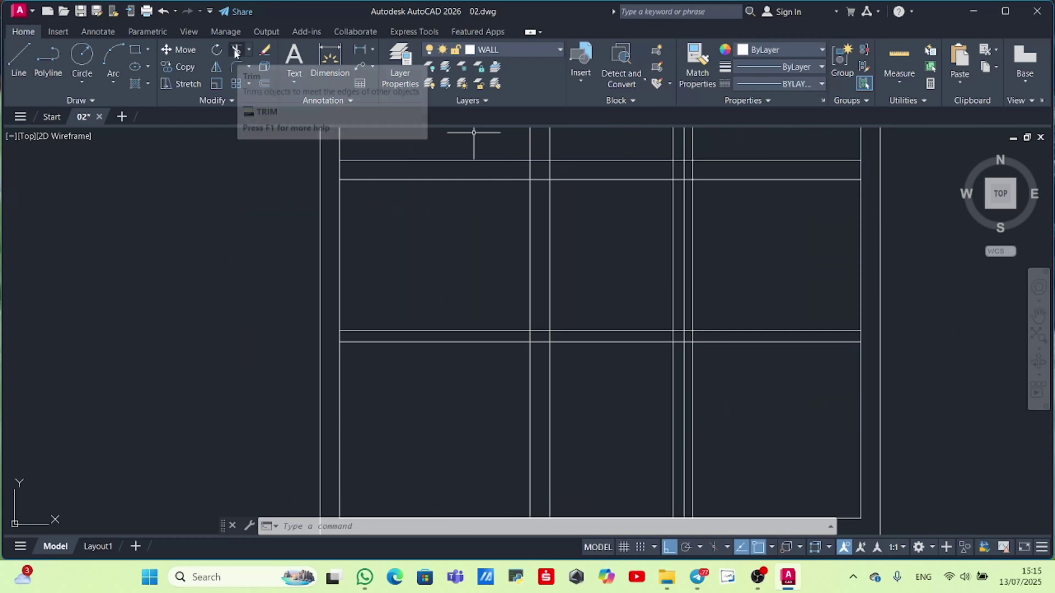
pyautogui.write('TR')
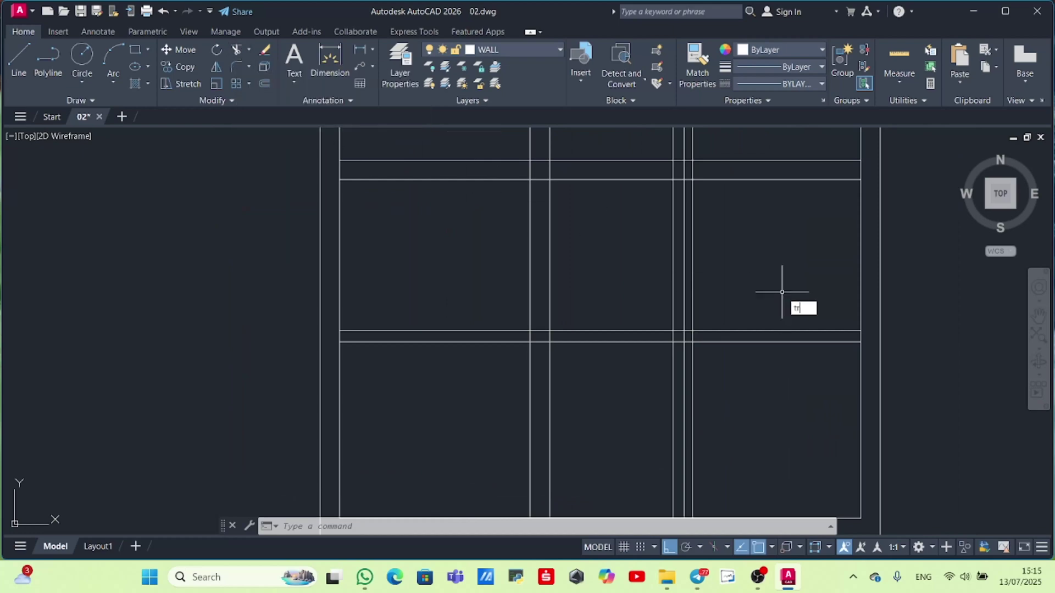
pyautogui.press('Return')
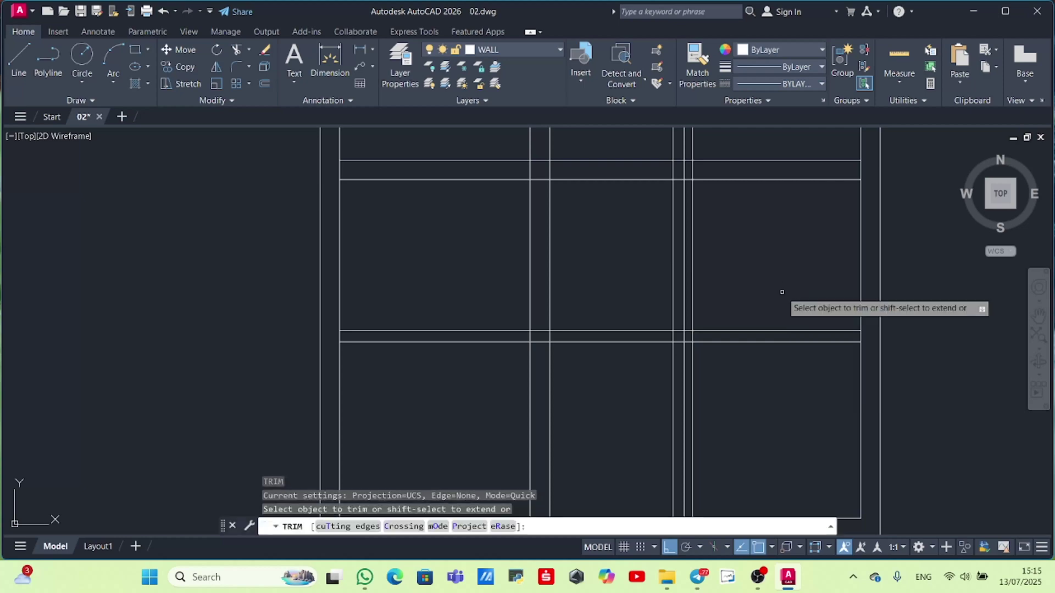
pyautogui.click(692, 231)
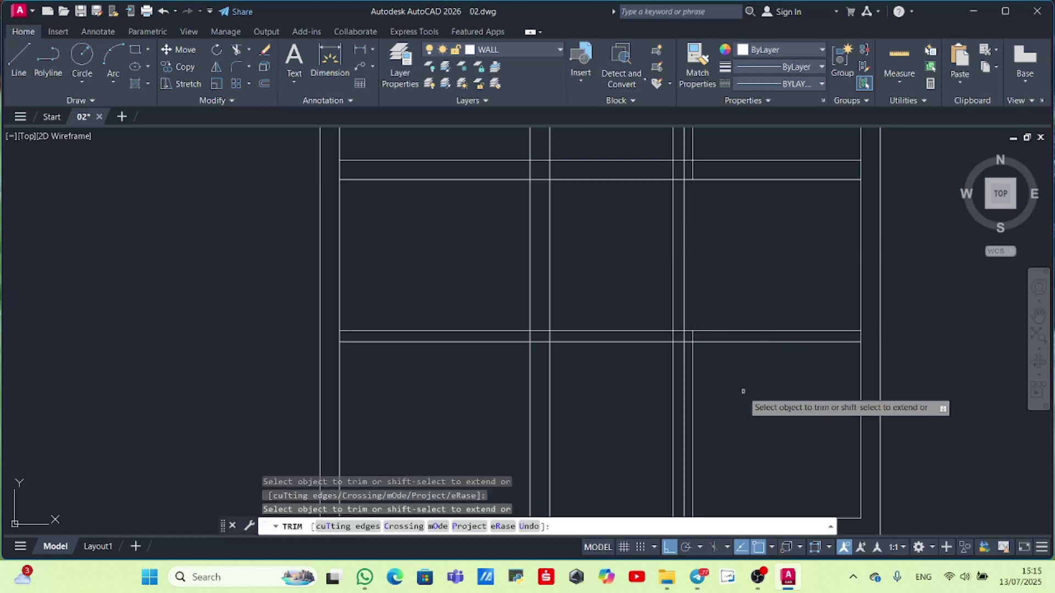
pyautogui.click(694, 388)
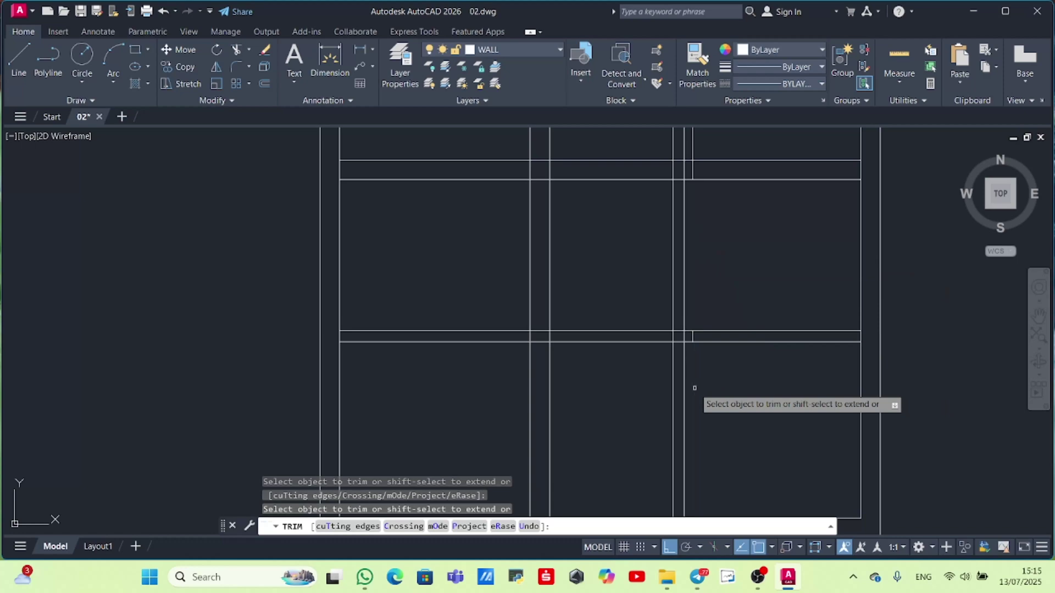
pyautogui.click(692, 336)
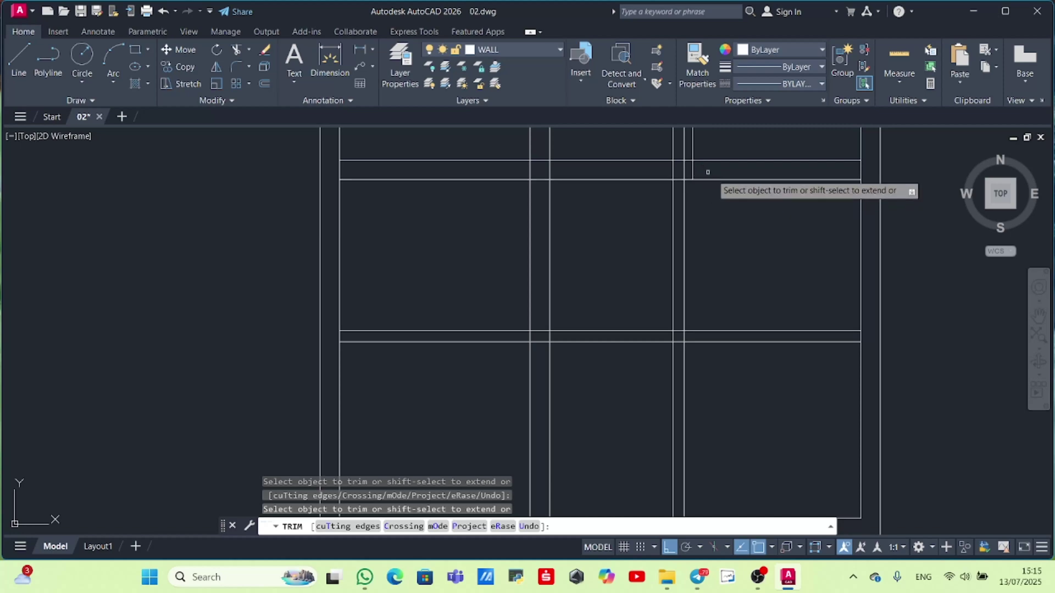
pyautogui.press('Escape')
pyautogui.click(694, 144)
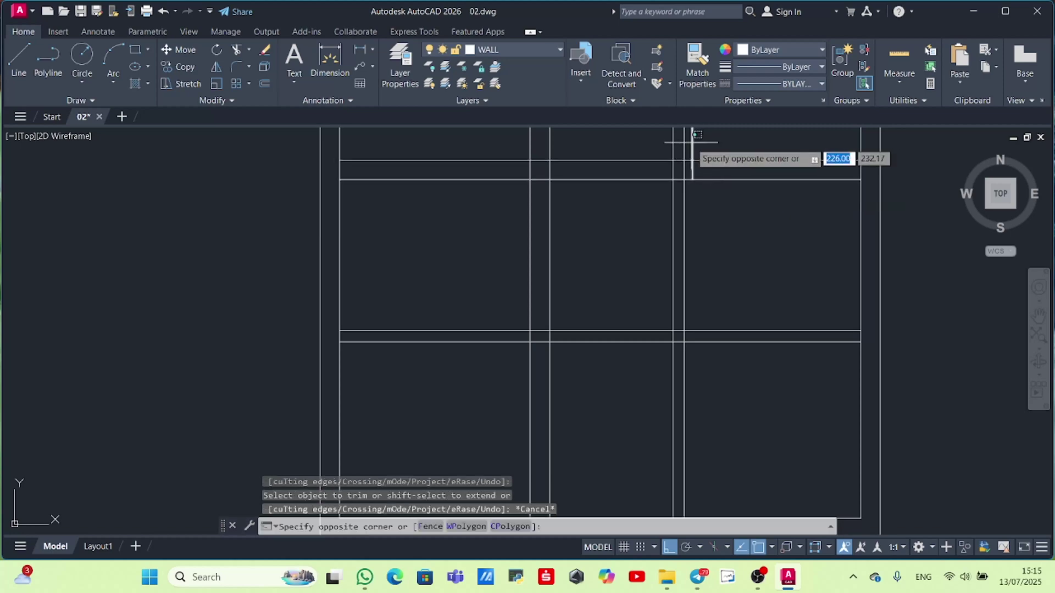
pyautogui.click(690, 164)
pyautogui.scroll(-5, 690, 164)
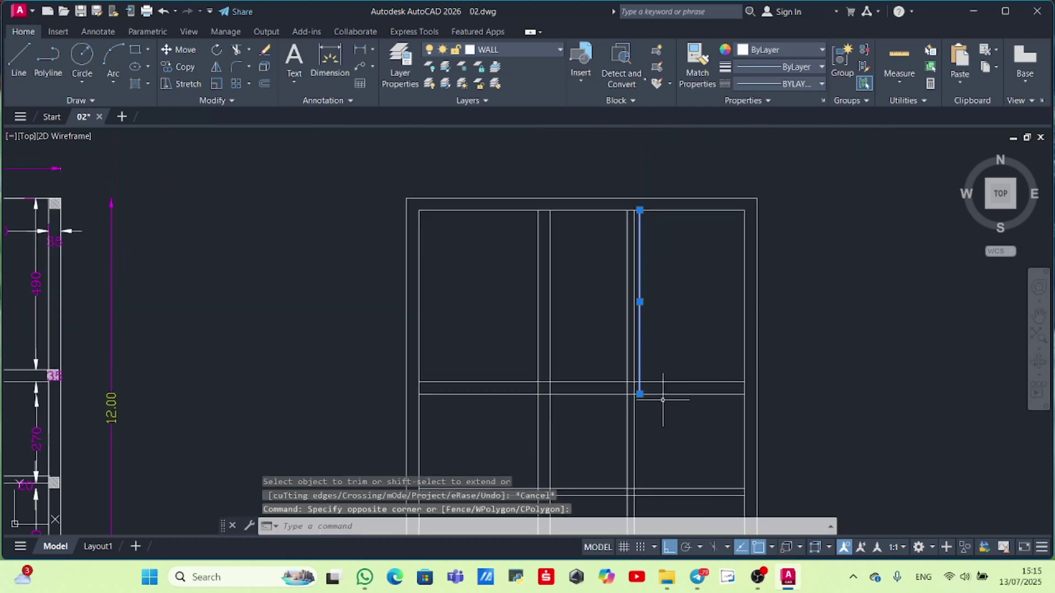
pyautogui.press('Escape')
# - Trim away the middle line of the right-hand partition above the lower edge of the upper horizontal wall
pyautogui.write('tr')
pyautogui.press('Return')
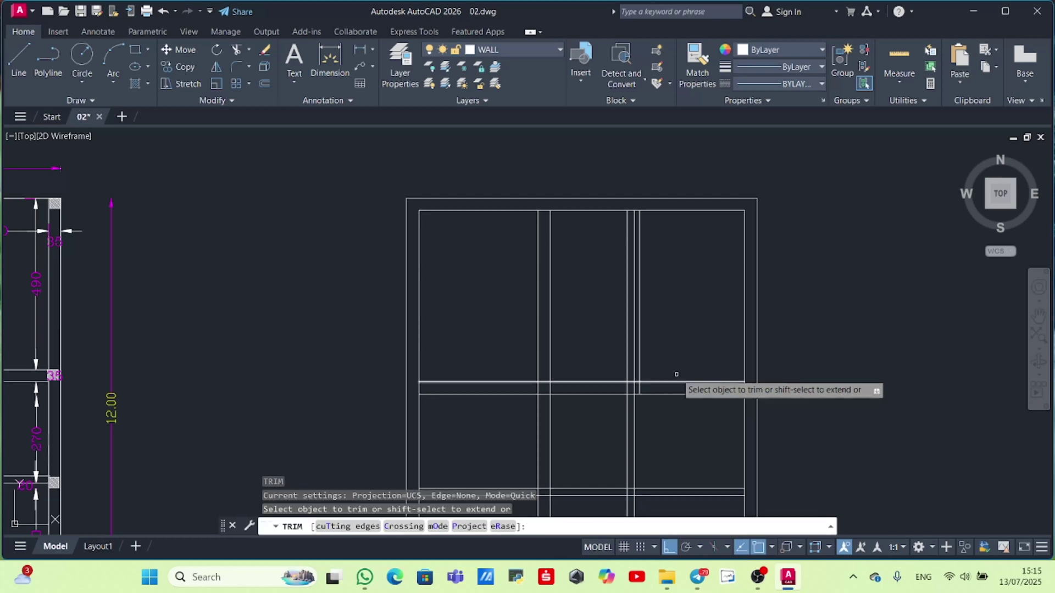
pyautogui.scroll(2, 635, 361)
pyautogui.click(633, 361)
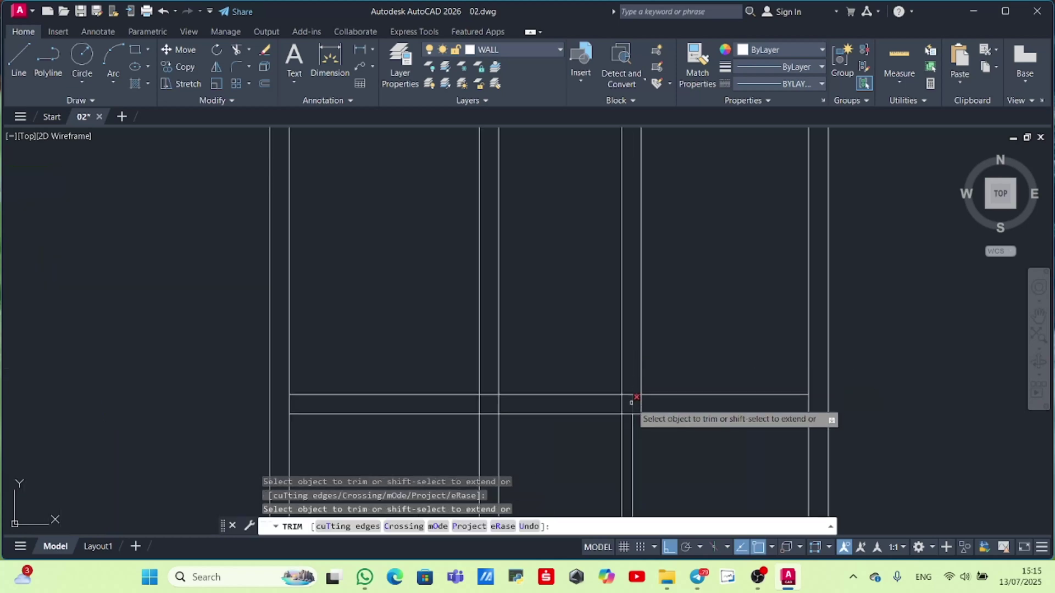
pyautogui.press('Escape')
# - Measure the small room with the chamfered wall corner in the original plan using Quick measure
pyautogui.scroll(-3, 678, 463)
pyautogui.moveTo(678, 464)
pyautogui.mouseDown(button='middle')
pyautogui.moveTo(671, 323)
pyautogui.moveTo(657, 298)
pyautogui.mouseUp(button='middle')
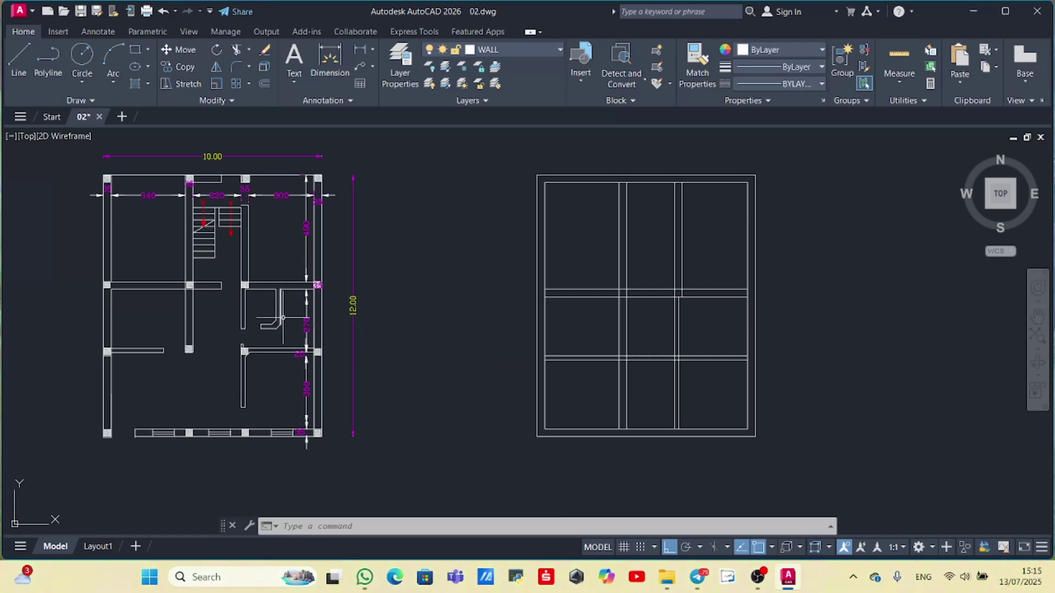
pyautogui.scroll(4, 277, 311)
pyautogui.moveTo(281, 312)
pyautogui.mouseDown(button='middle')
pyautogui.moveTo(344, 358)
pyautogui.moveTo(352, 350)
pyautogui.mouseUp(button='middle')
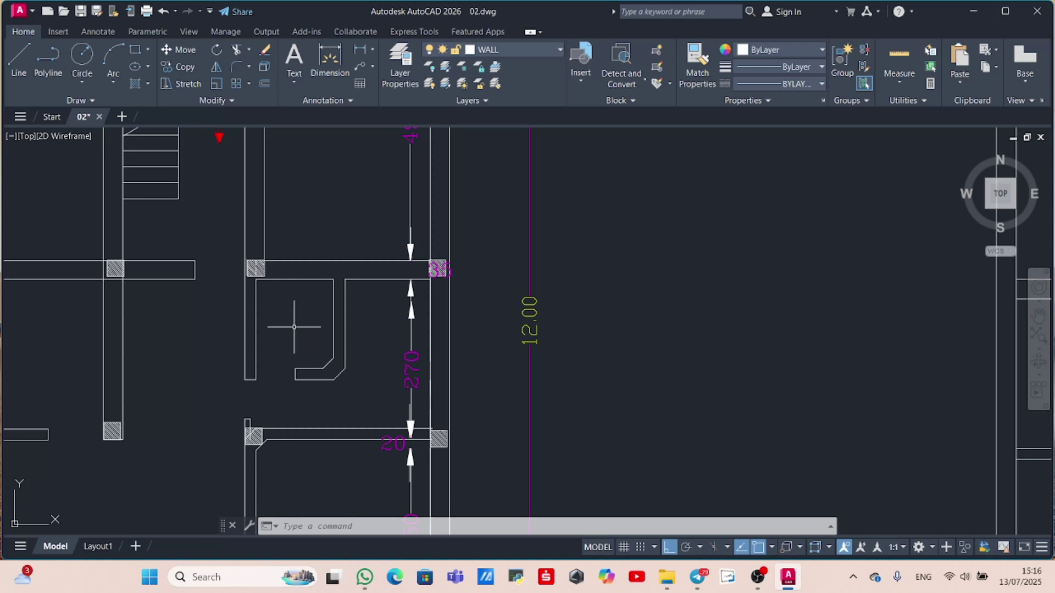
pyautogui.write('DI')
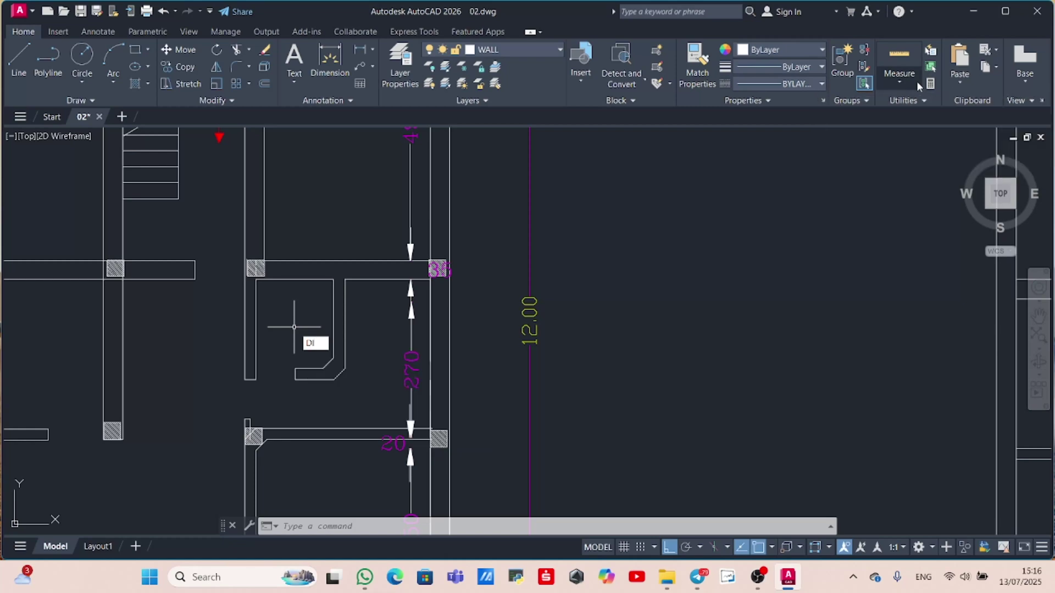
pyautogui.click(901, 83)
pyautogui.click(901, 105)
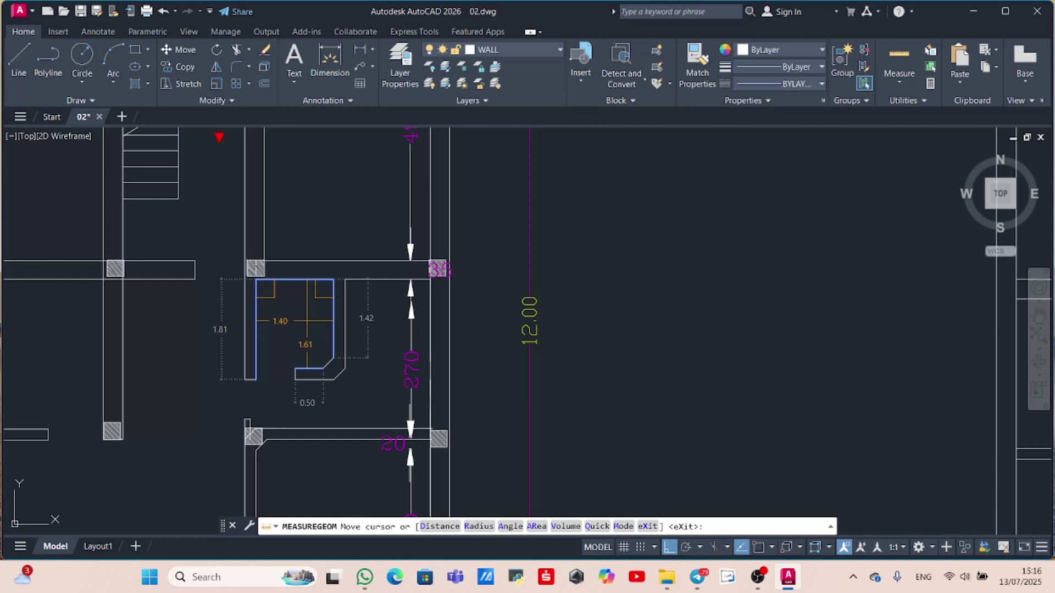
pyautogui.press('Escape')
# - Offset the right line of the thin vertical partition below the upper horizontal wall 1.4 to the right
pyautogui.scroll(-6, 707, 306)
pyautogui.moveTo(707, 306); pyautogui.dragTo(155, 276, button='middle')
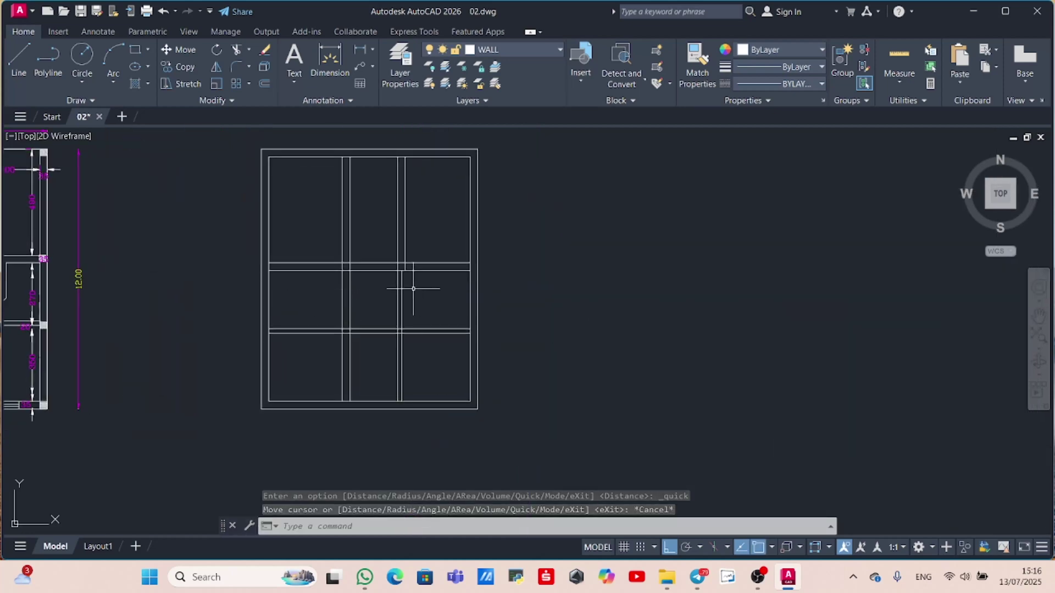
pyautogui.scroll(2, 413, 289)
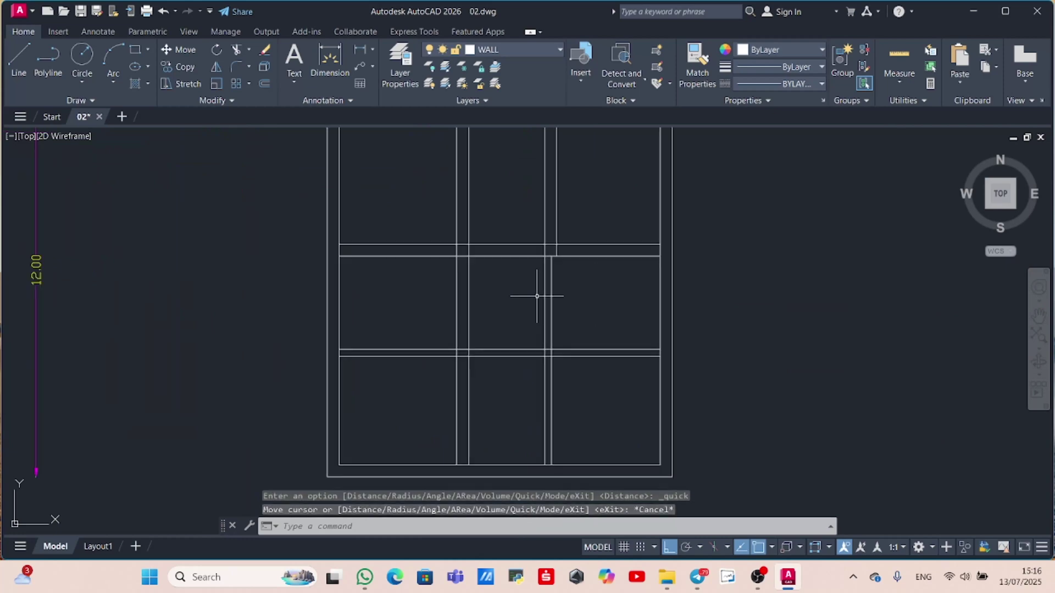
pyautogui.scroll(2, 558, 298)
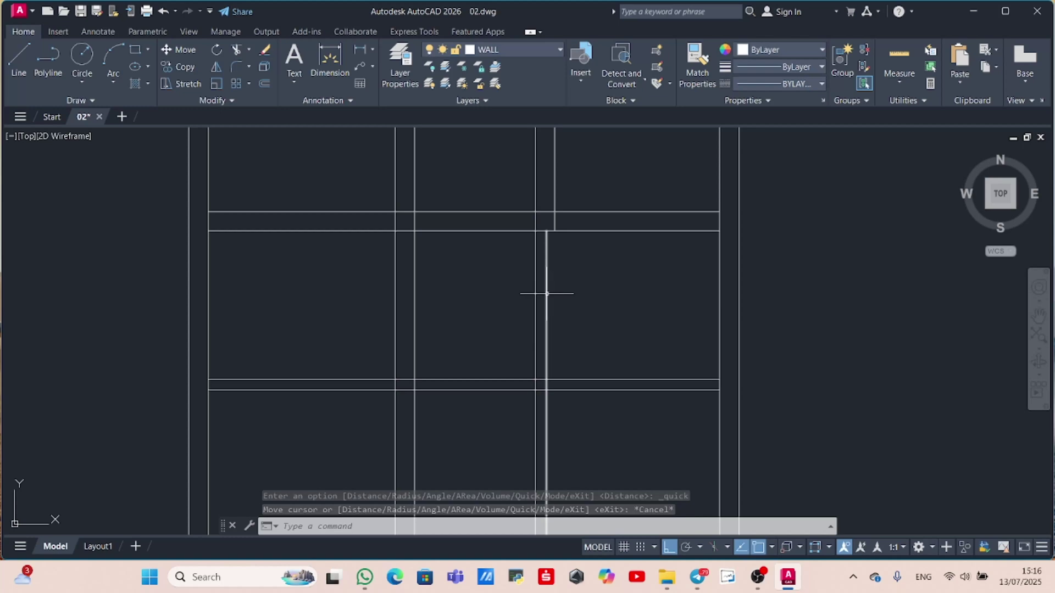
pyautogui.click(547, 294)
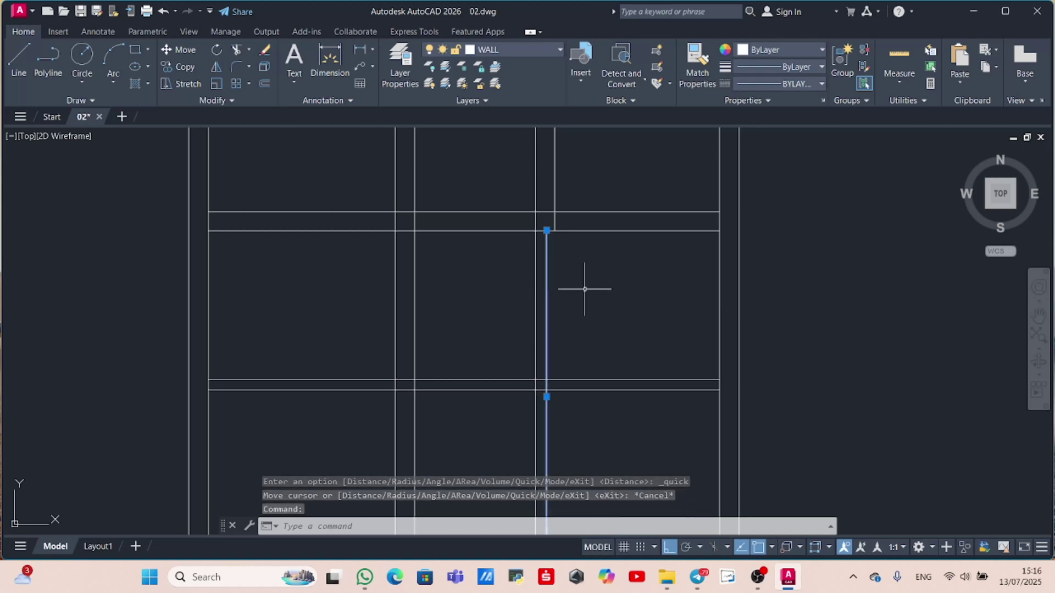
pyautogui.write('o')
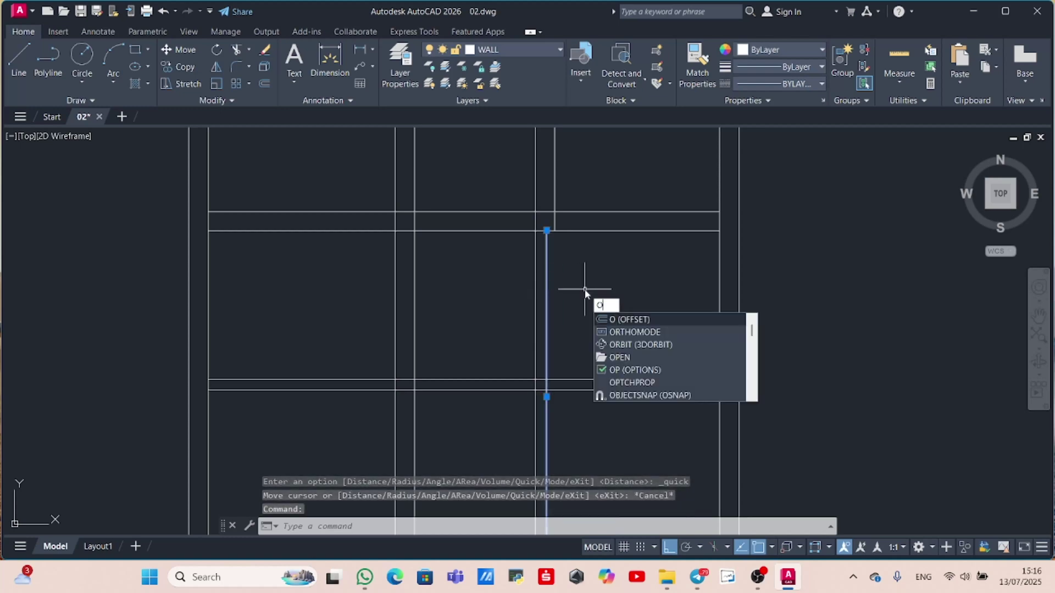
pyautogui.press('Return')
pyautogui.write('1')
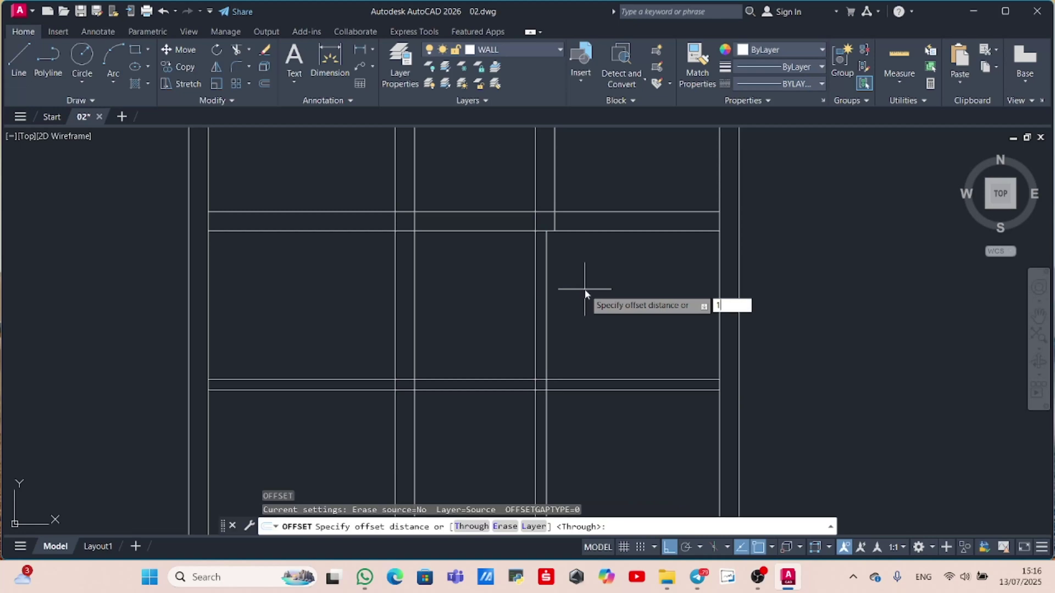
pyautogui.write('.4')
pyautogui.press('Return')
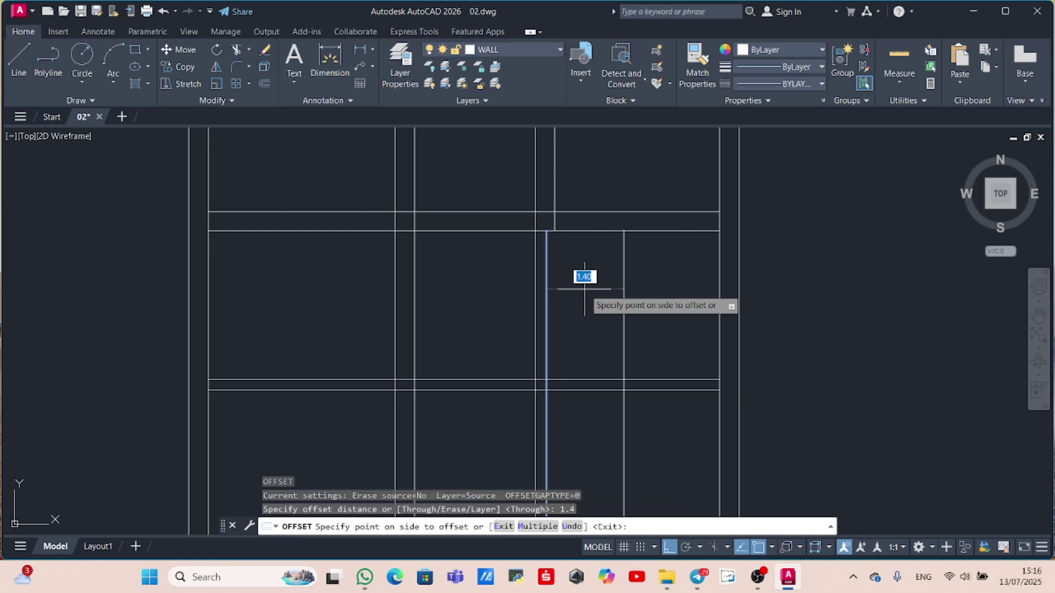
pyautogui.click(585, 289)
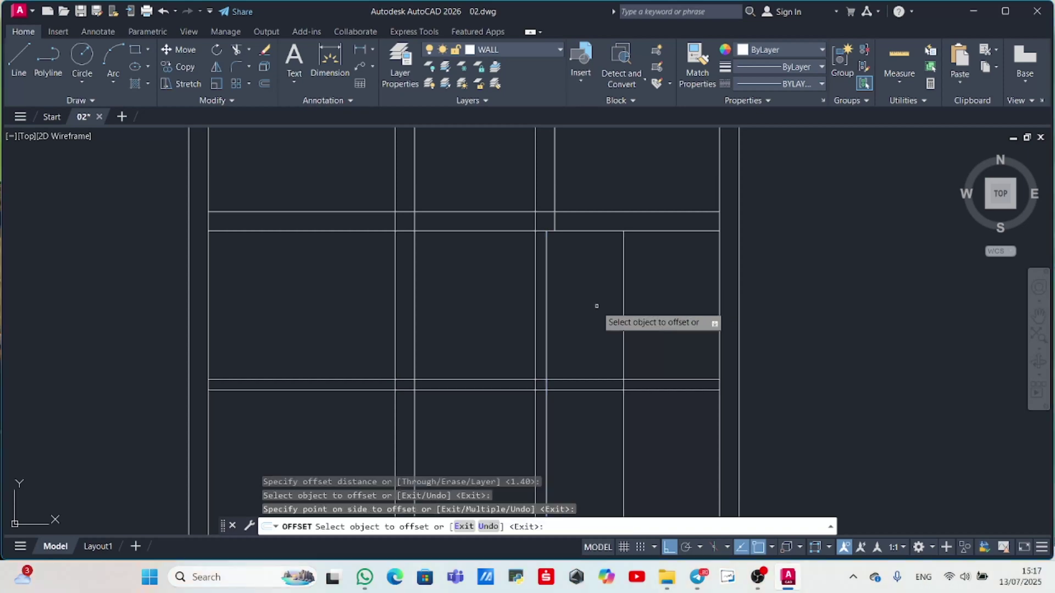
# - Offset the vertical line inside the room right of the thin partition 0.2 to the right
pyautogui.click(623, 302)
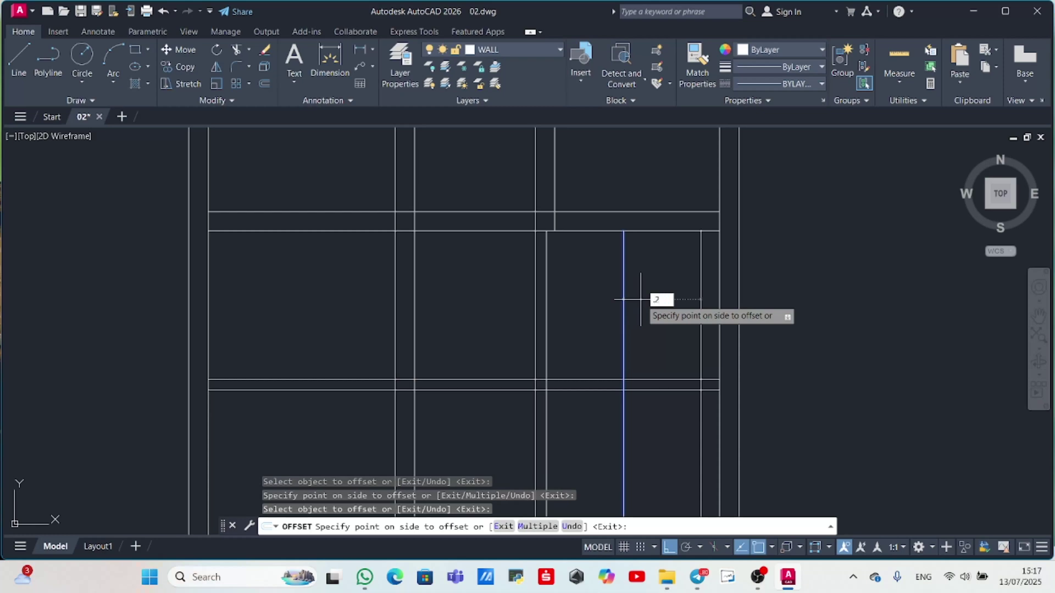
pyautogui.press('Return')
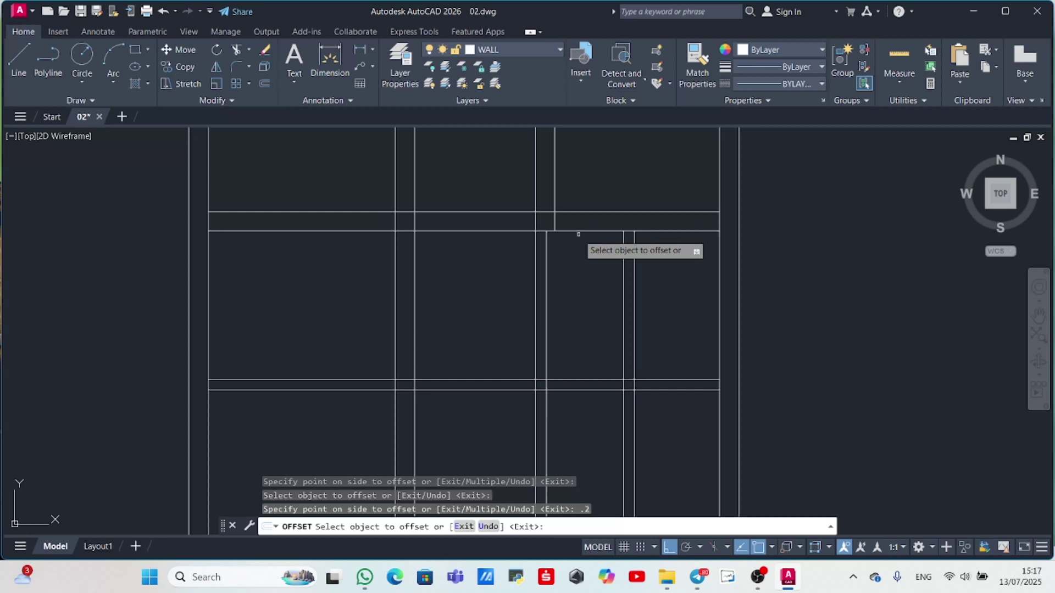
# - Offset the lower line of the upper horizontal wall 1.61 downward, and offset the resulting line a further 0.2 downward
pyautogui.click(579, 230)
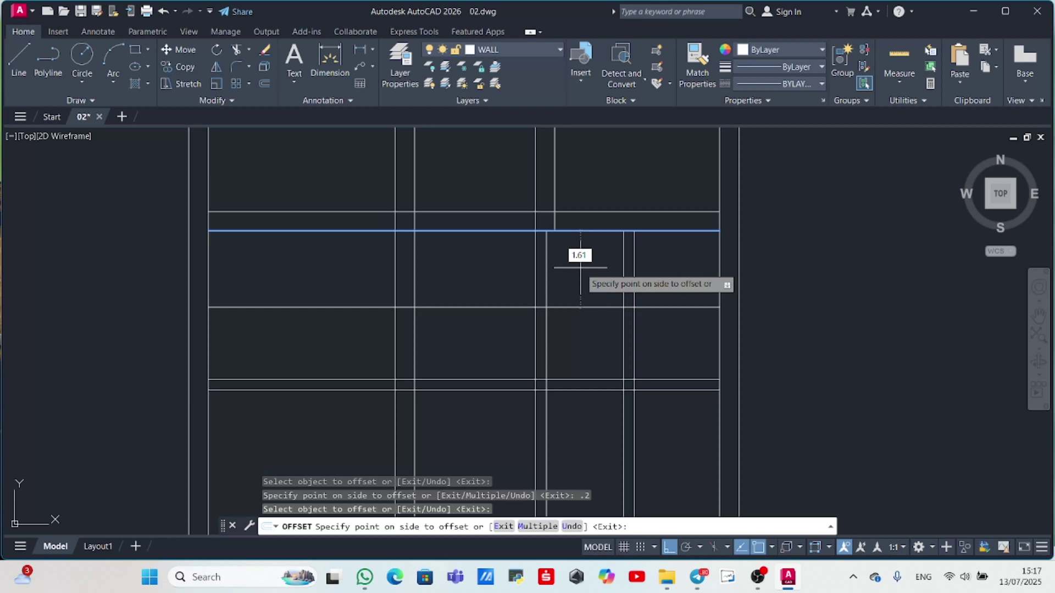
pyautogui.write('1.61')
pyautogui.press('Return')
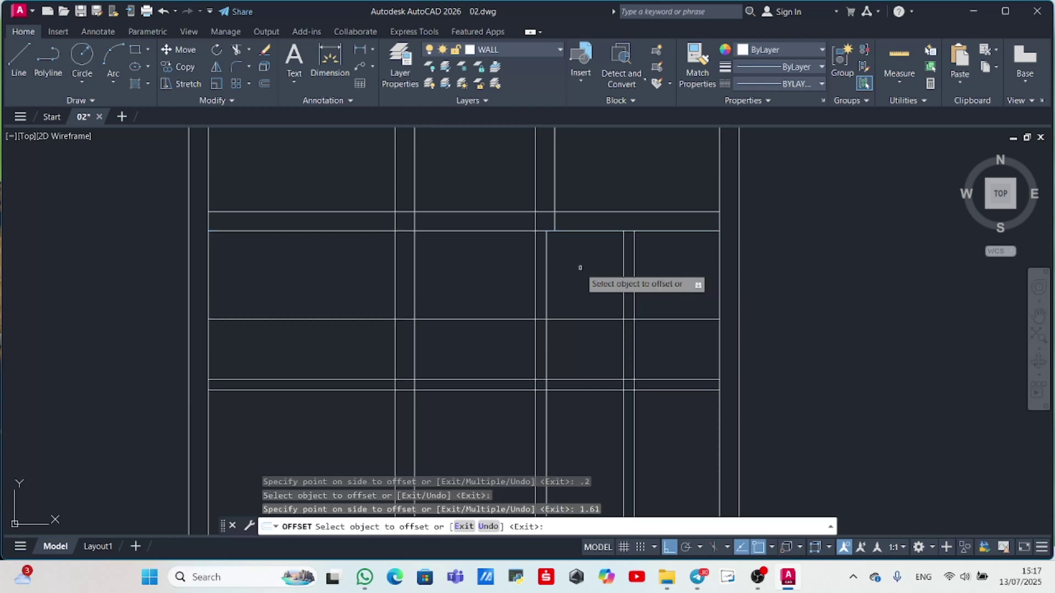
pyautogui.click(579, 320)
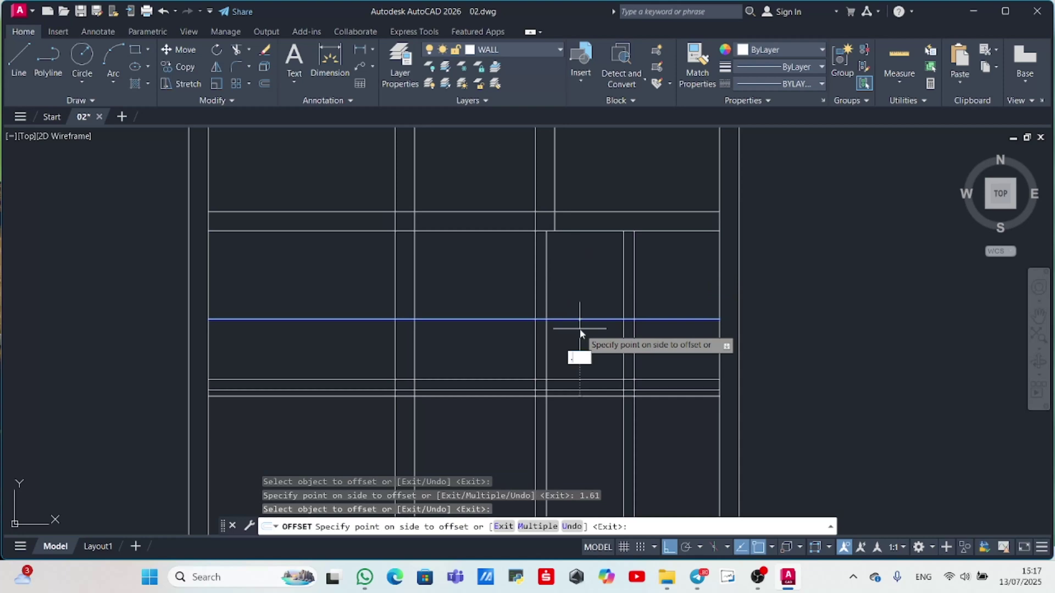
pyautogui.press('Return')
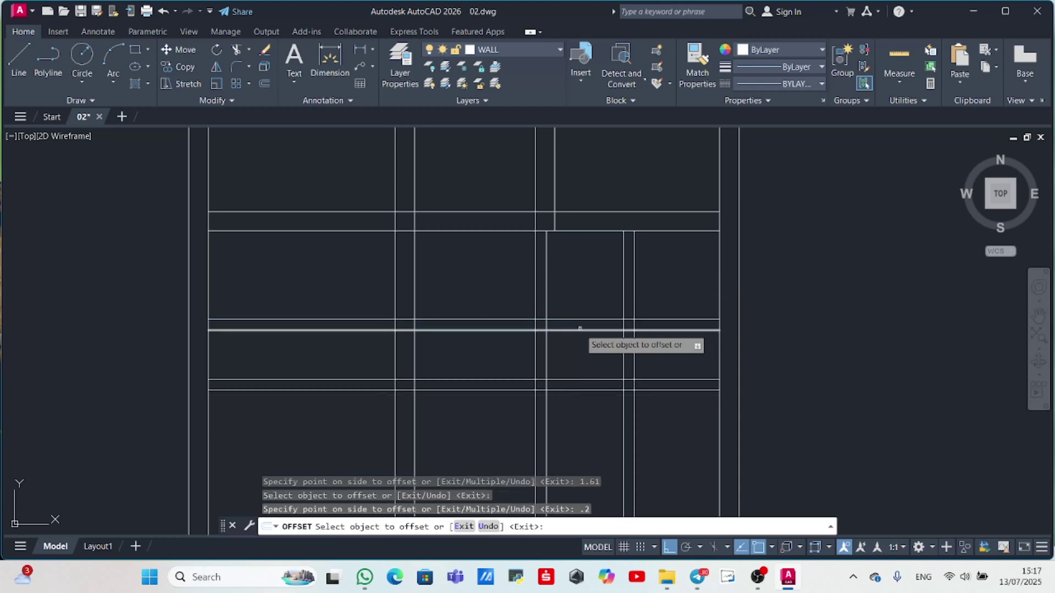
pyautogui.press('Escape')
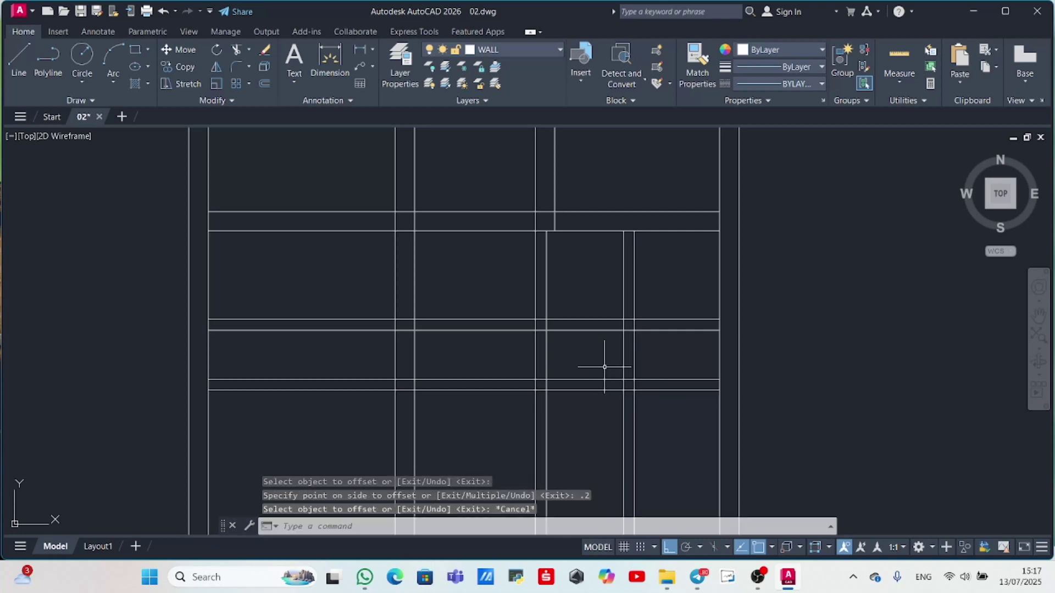
# - Trim the new horizontal pair across the middle bay and right of the small room, and the new vertical pair below the small room
pyautogui.write('tr')
pyautogui.press('Return')
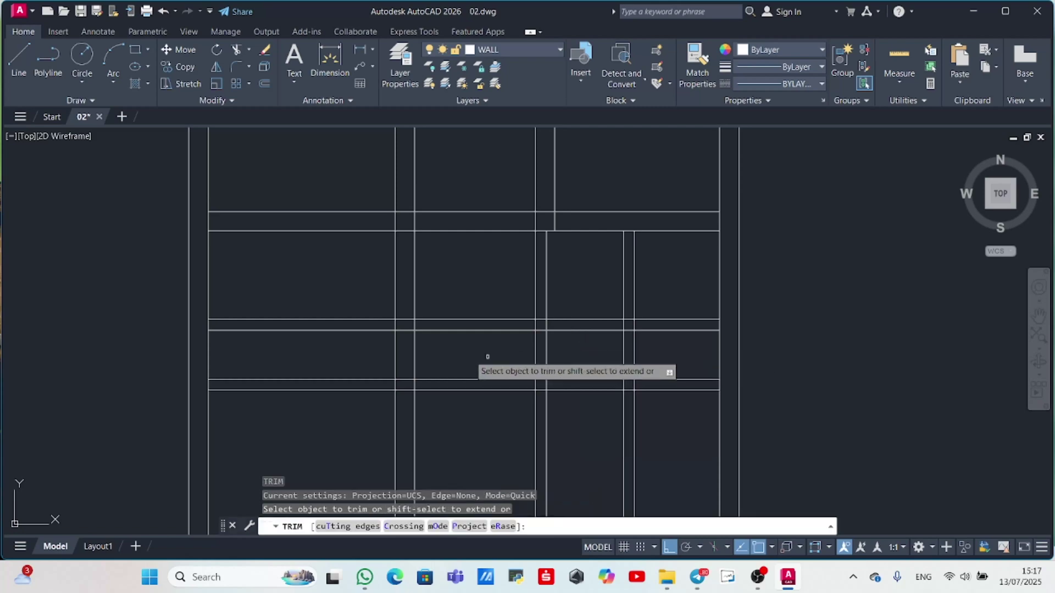
pyautogui.moveTo(488, 356); pyautogui.dragTo(465, 298)
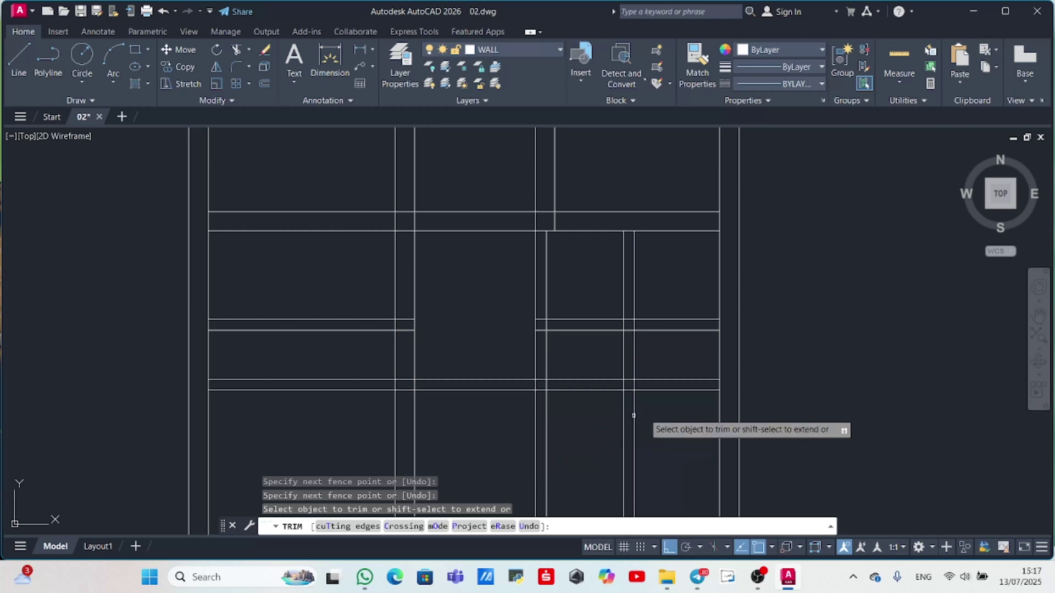
pyautogui.moveTo(671, 344)
pyautogui.mouseDown()
pyautogui.moveTo(604, 345)
pyautogui.moveTo(676, 351)
pyautogui.mouseUp()
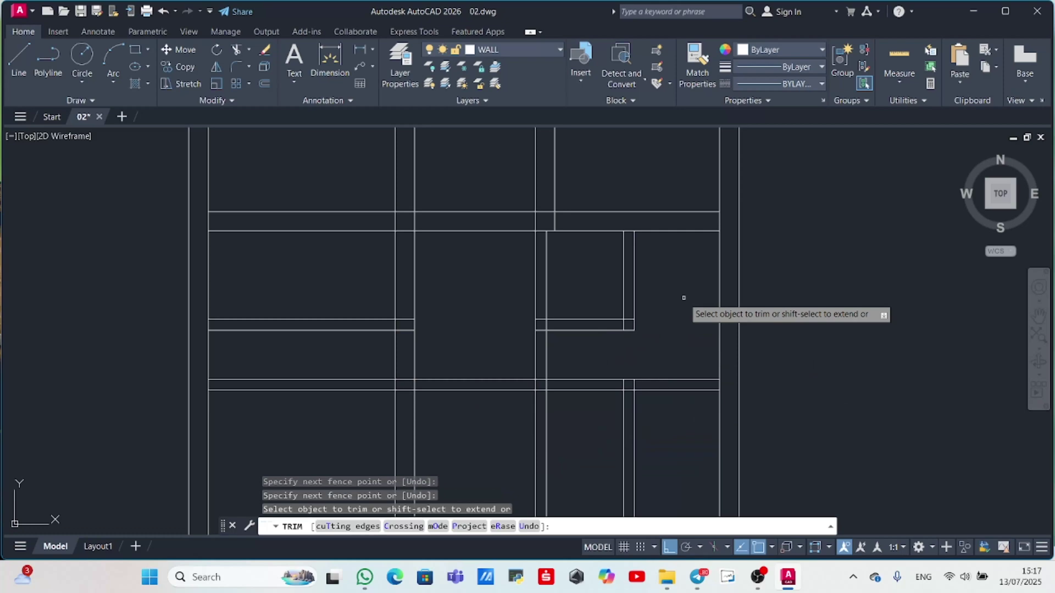
pyautogui.press('Escape')
# - Erase the leftover horizontal pair in the left bay and the leftover vertical pair running down from the lower horizontal wall
pyautogui.click(349, 368)
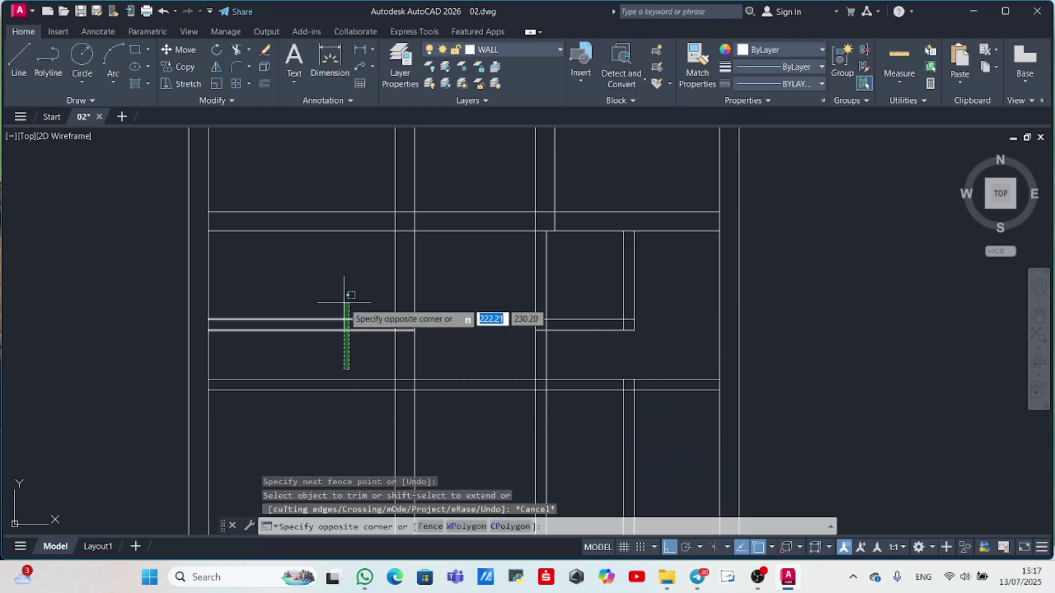
pyautogui.click(344, 304)
pyautogui.press('Delete')
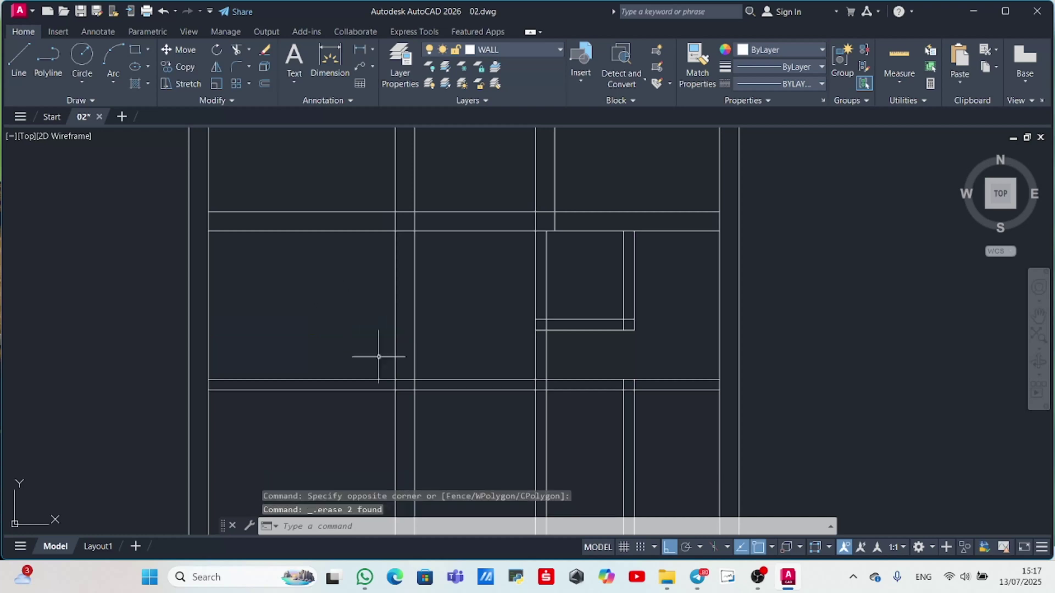
pyautogui.scroll(-2, 648, 467)
pyautogui.click(670, 470)
pyautogui.click(608, 470)
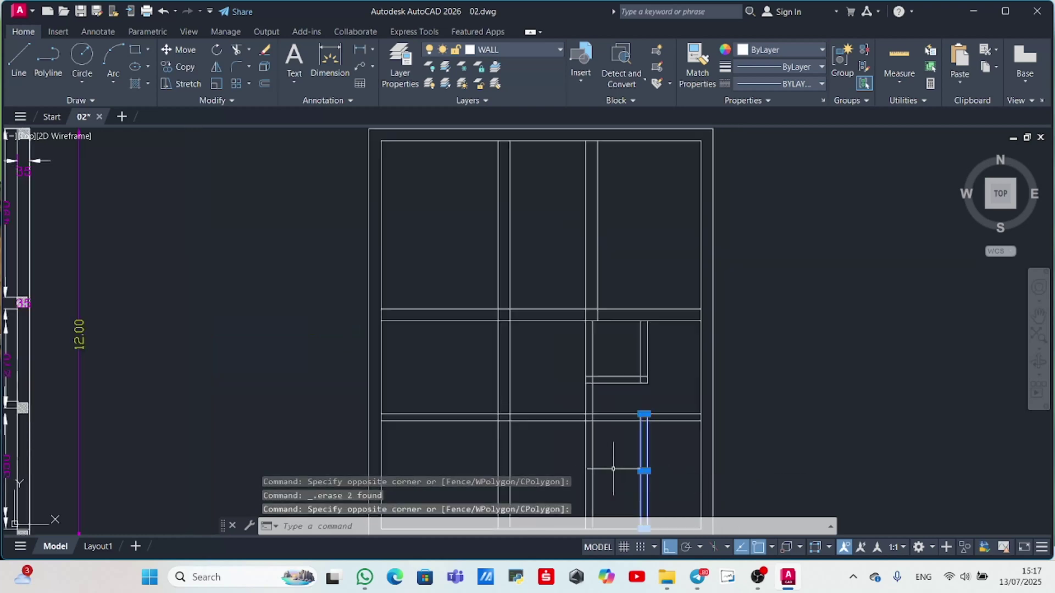
pyautogui.press('Delete')
# - Trim the small room's right wall open into the upper horizontal wall and clear the overlapping lines at its lower-right corner
pyautogui.scroll(4, 632, 395)
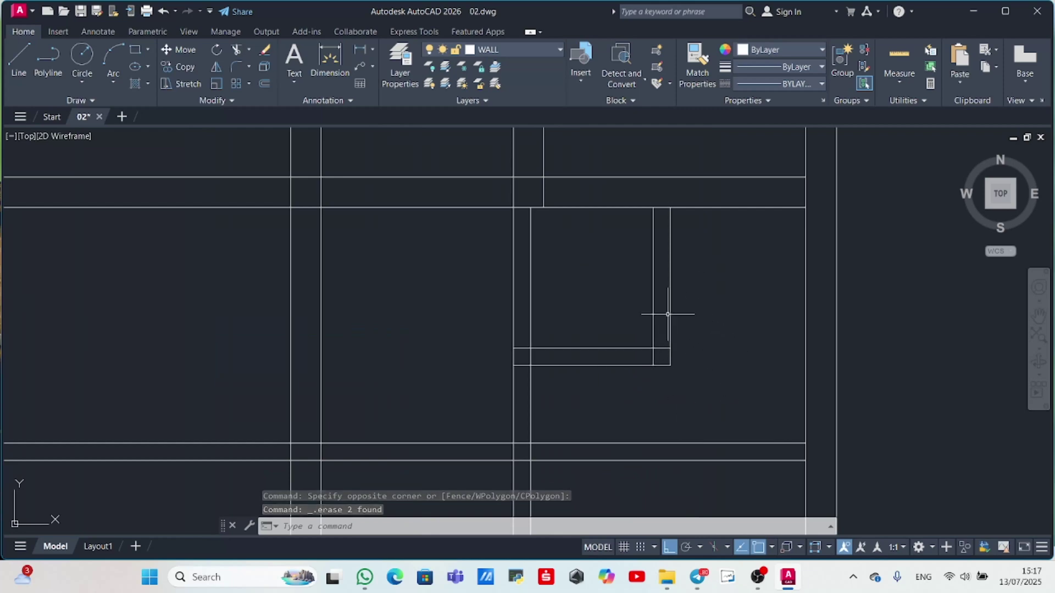
pyautogui.write('tr')
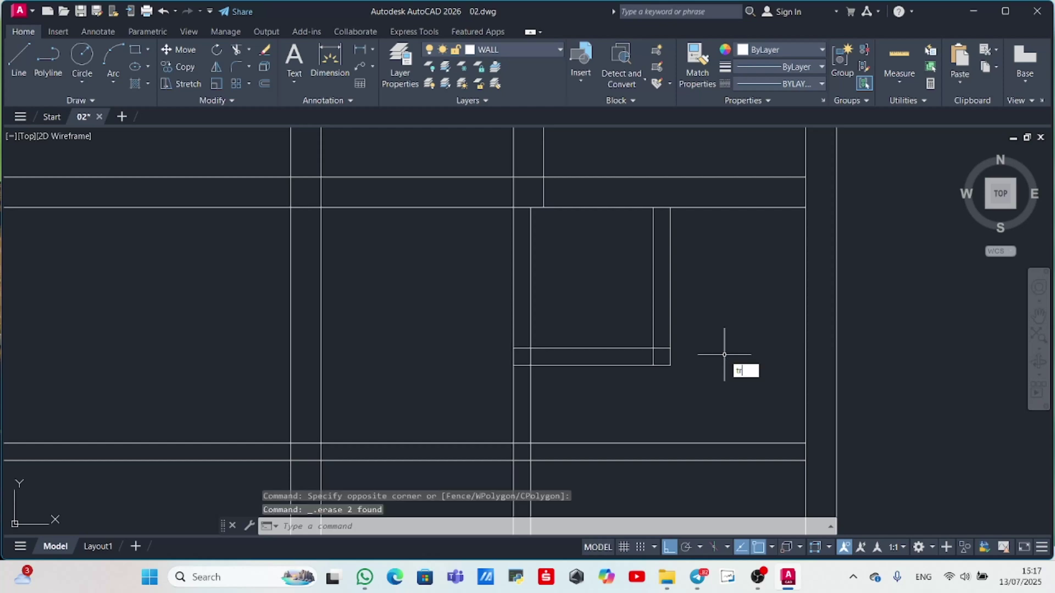
pyautogui.press('Return')
pyautogui.click(721, 356)
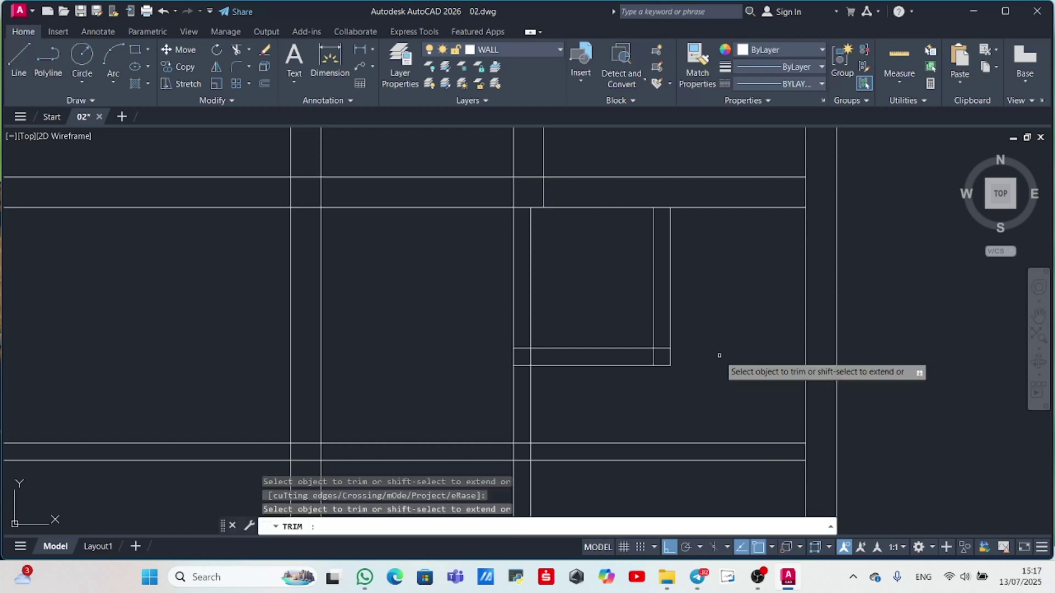
pyautogui.click(668, 212)
pyautogui.press('Return')
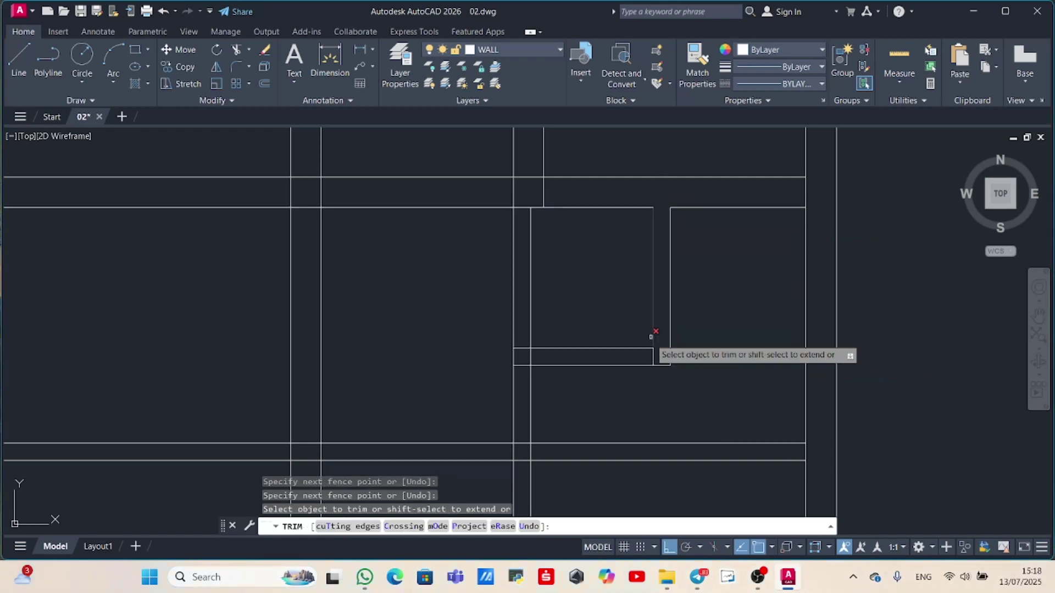
pyautogui.click(642, 354)
pyautogui.click(642, 356)
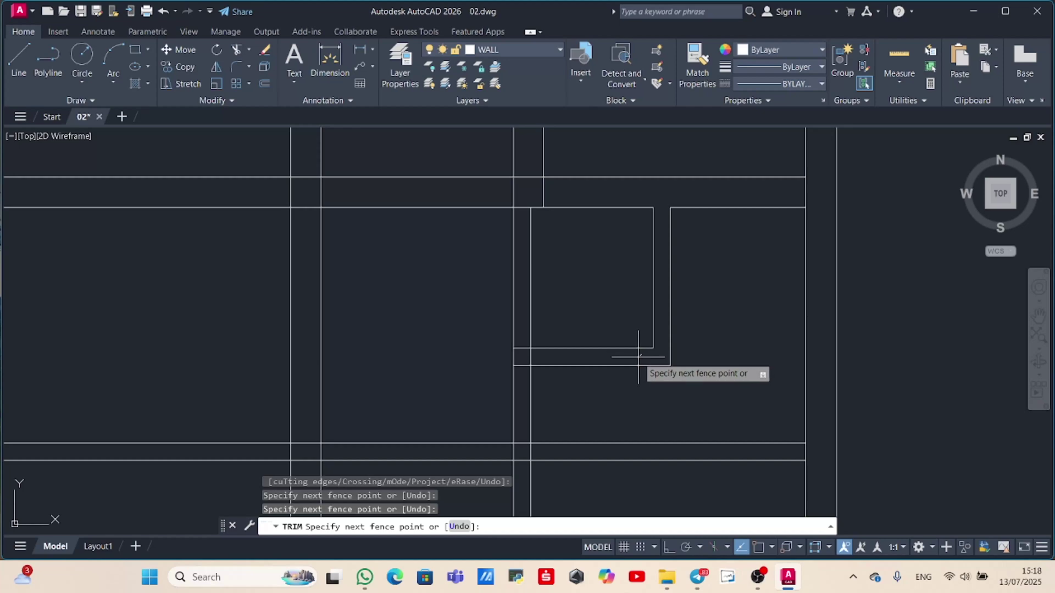
pyautogui.press('Escape')
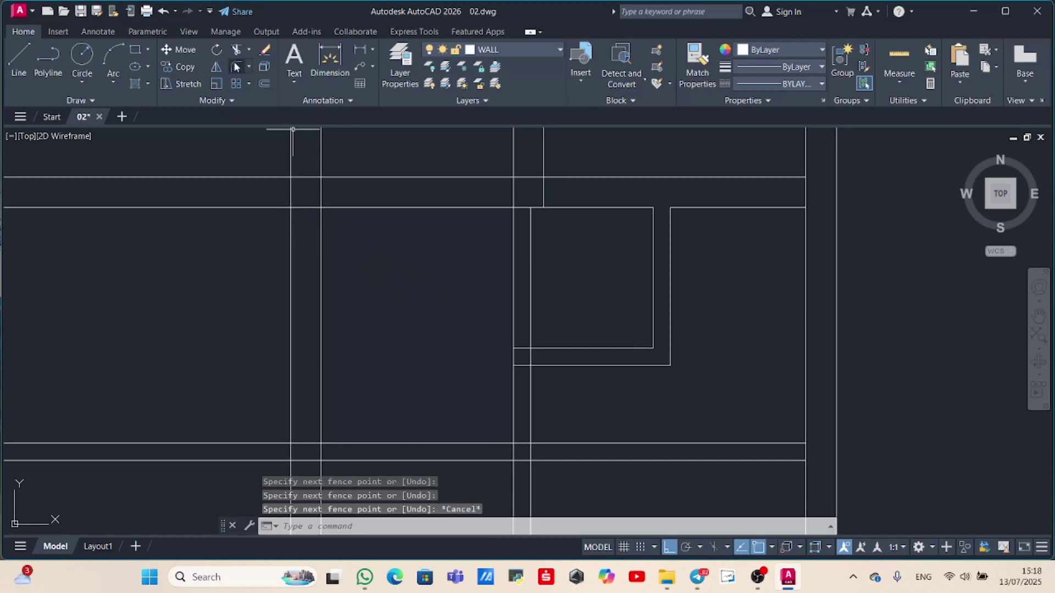
# - Chamfer the outer lower-right corner of the small room with both distances at 0.20
pyautogui.click(248, 67)
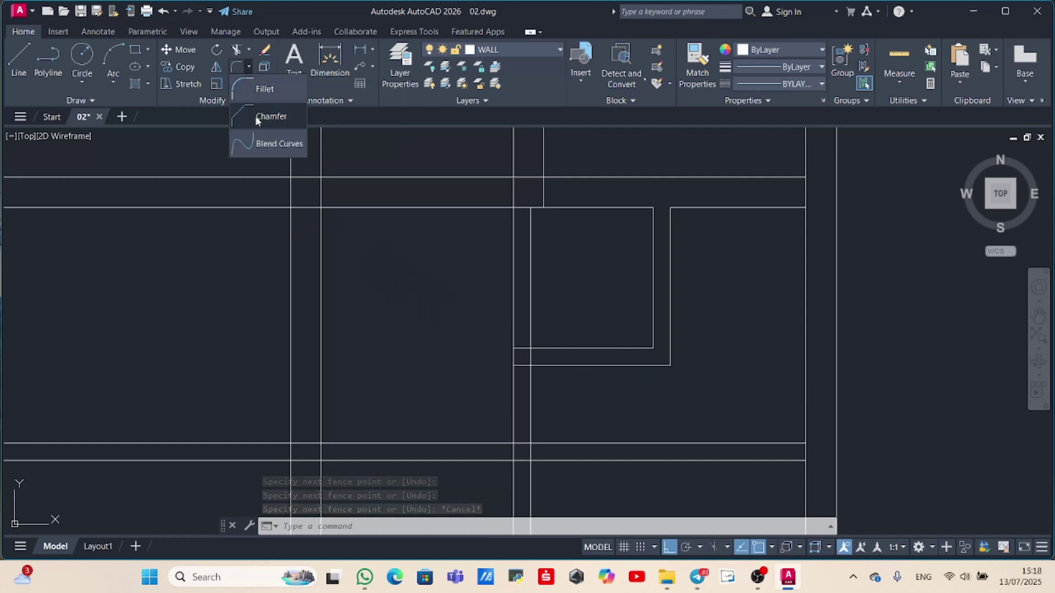
pyautogui.click(601, 285)
pyautogui.write('c')
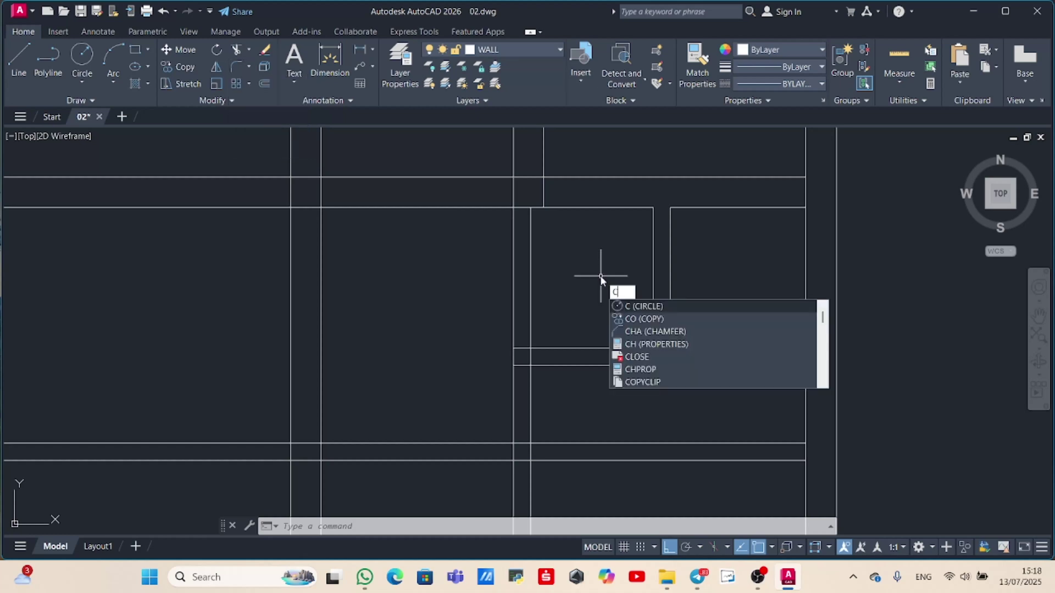
pyautogui.write('HA')
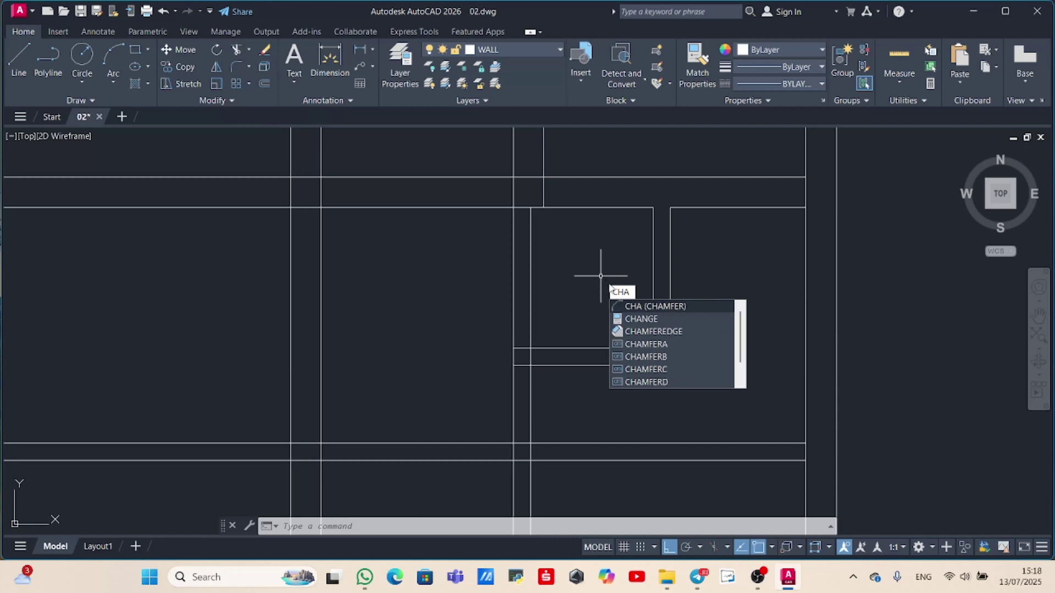
pyautogui.click(639, 304)
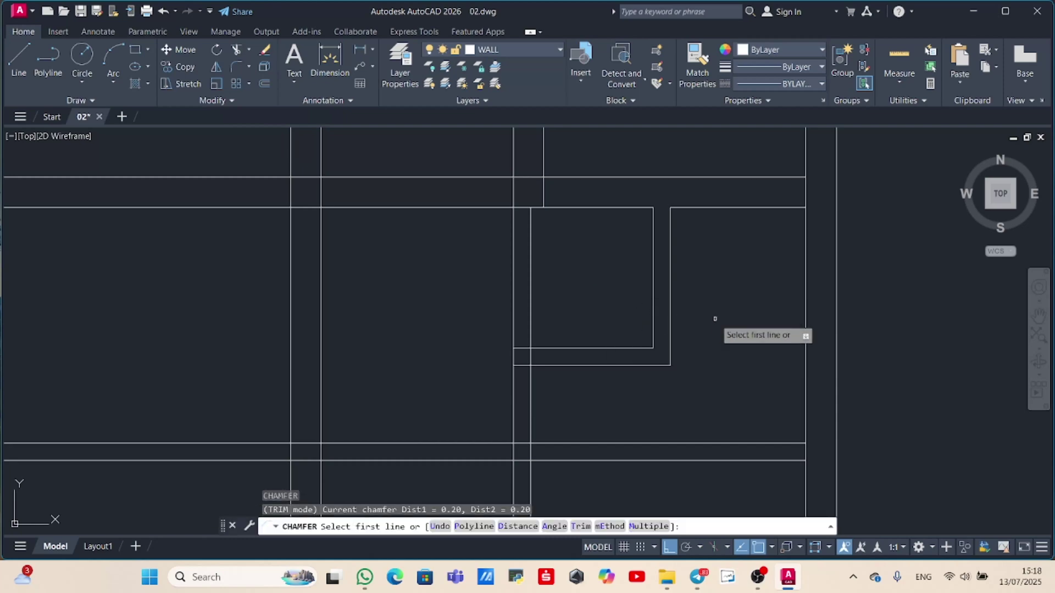
pyautogui.click(671, 327)
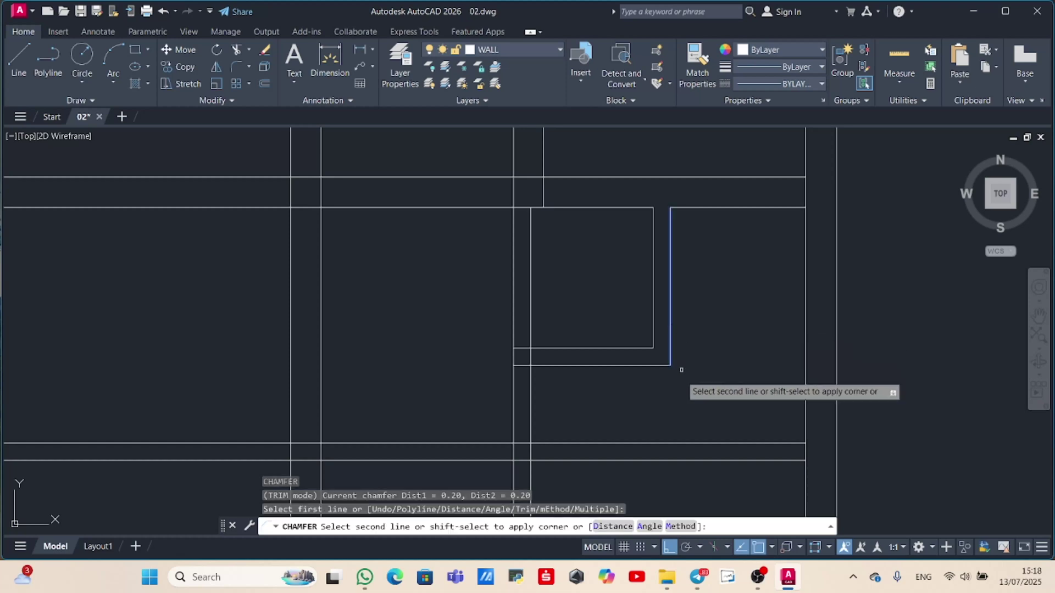
pyautogui.click(613, 526)
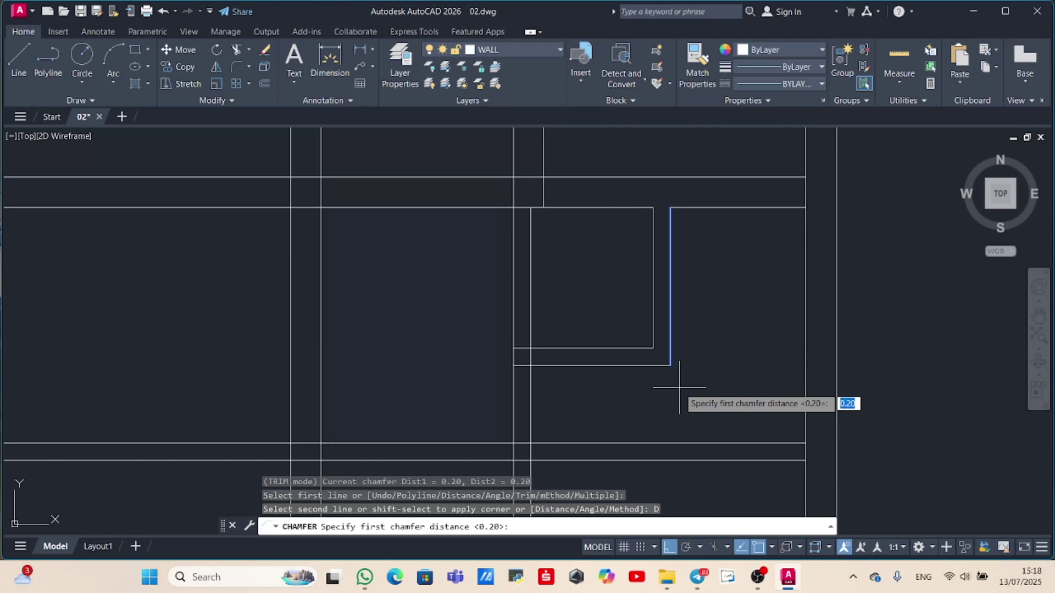
pyautogui.press('Return')
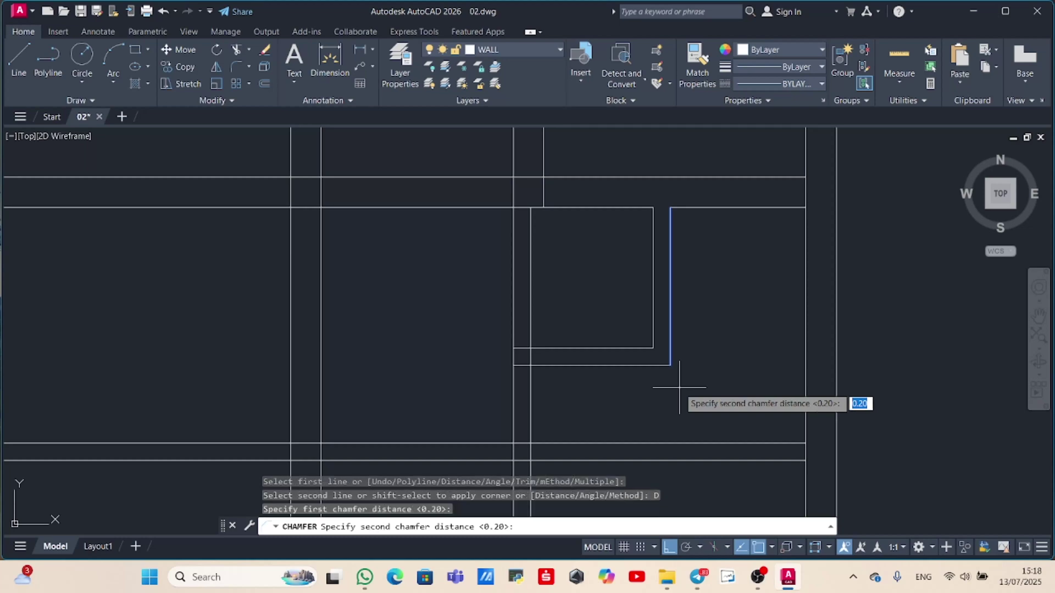
pyautogui.press('Return')
pyautogui.click(623, 365)
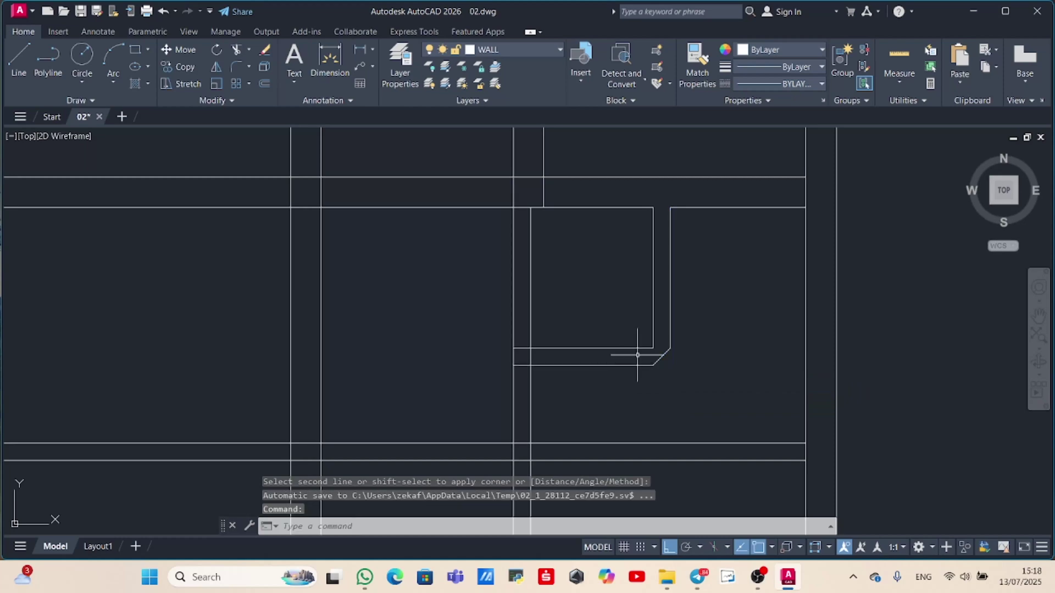
# - Chamfer the inner lower-right corner of the small room with the same 0.20 distances
pyautogui.press('Return')
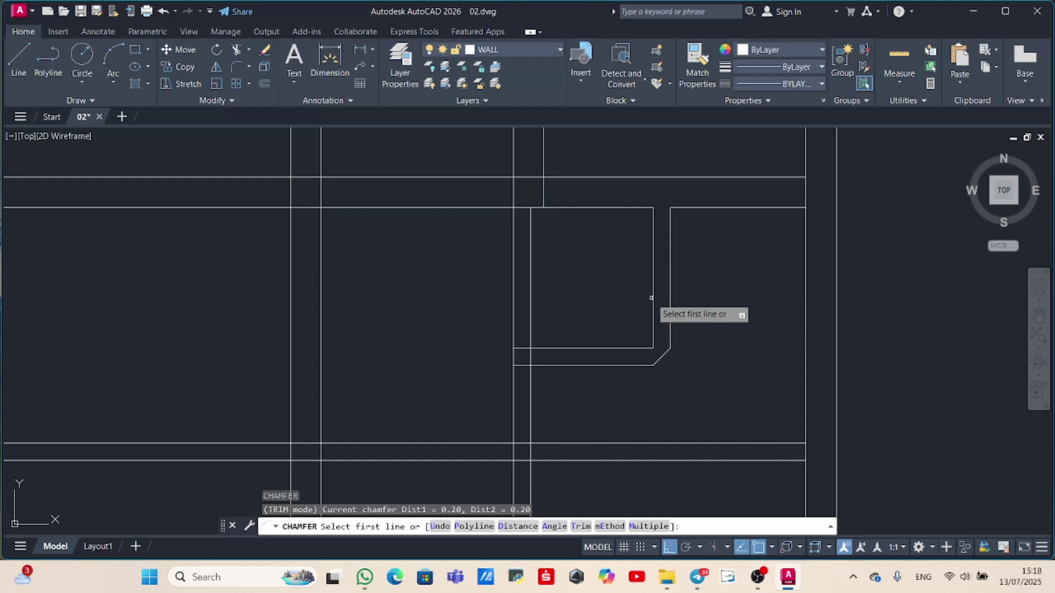
pyautogui.click(654, 296)
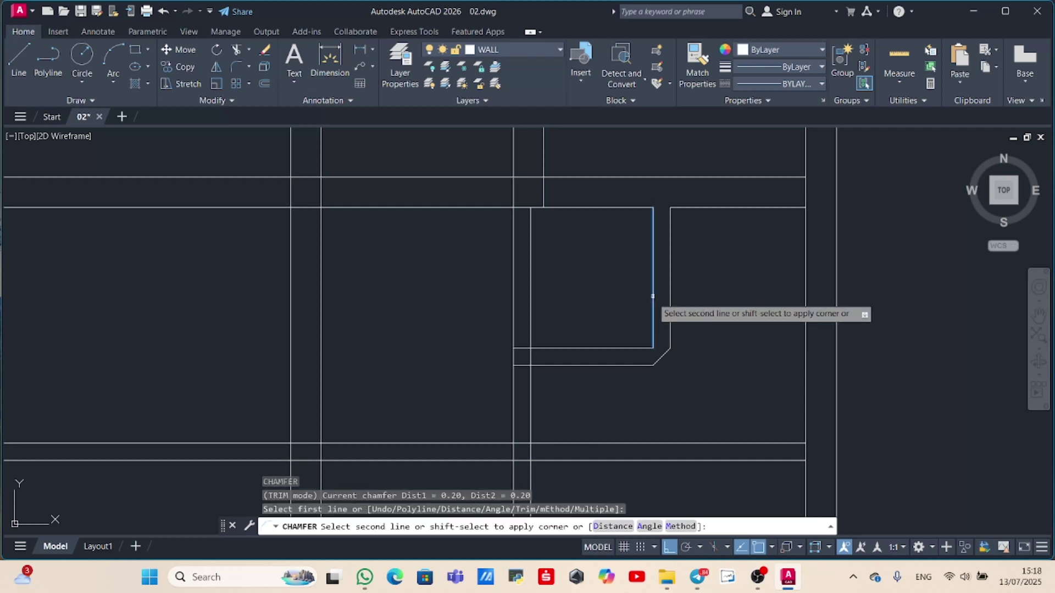
pyautogui.click(618, 348)
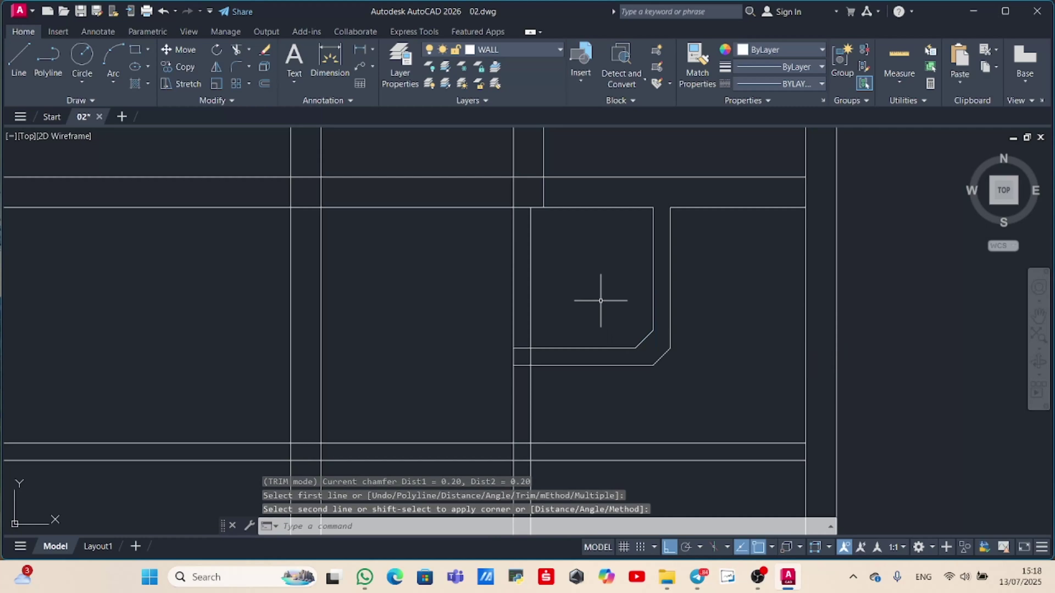
pyautogui.press('Escape')
# - Following the original plan, trim both lines of the lower horizontal wall between the two vertical partitions
pyautogui.scroll(-6, 604, 299)
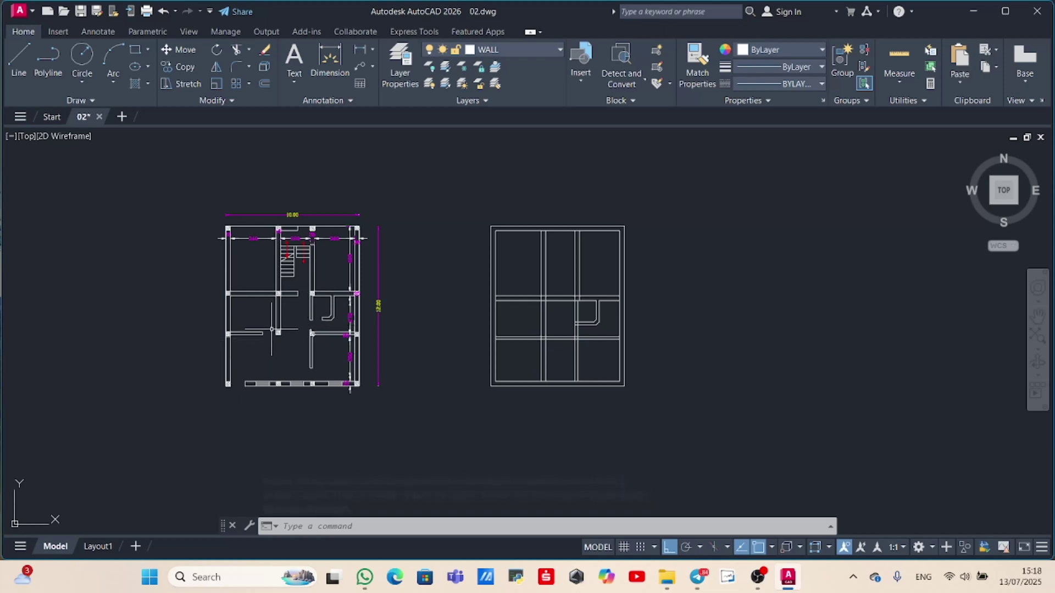
pyautogui.scroll(2, 266, 332)
pyautogui.scroll(2, 266, 332)
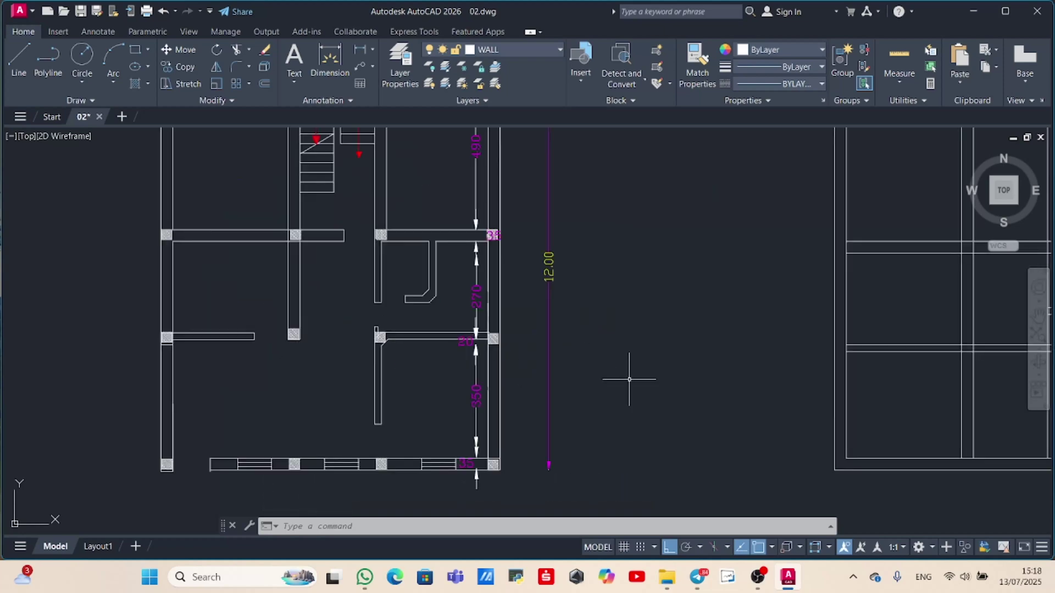
pyautogui.moveTo(675, 383); pyautogui.dragTo(435, 386, button='middle')
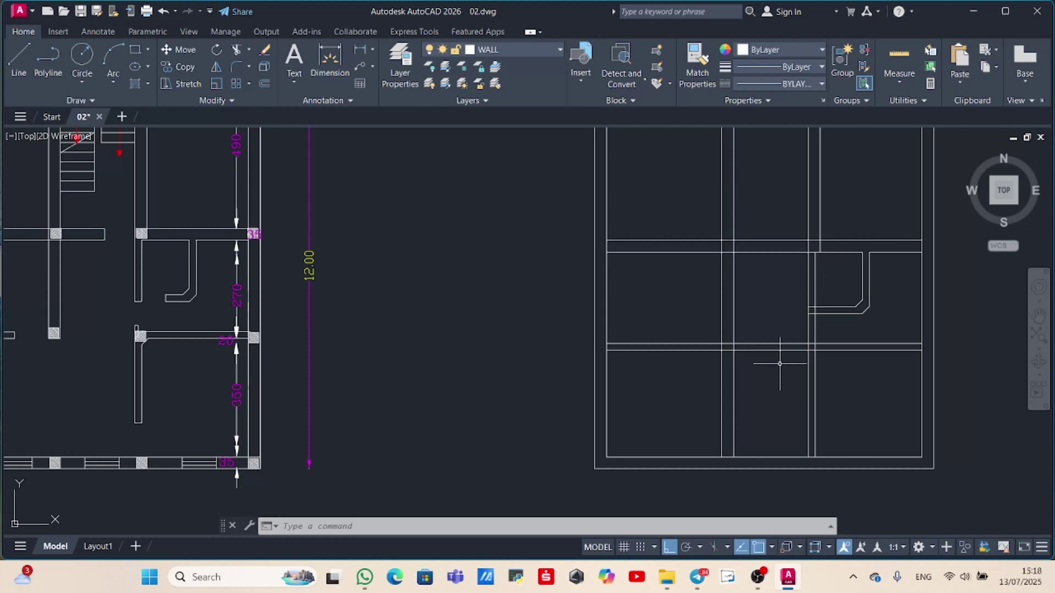
pyautogui.write('tr')
pyautogui.press('Return')
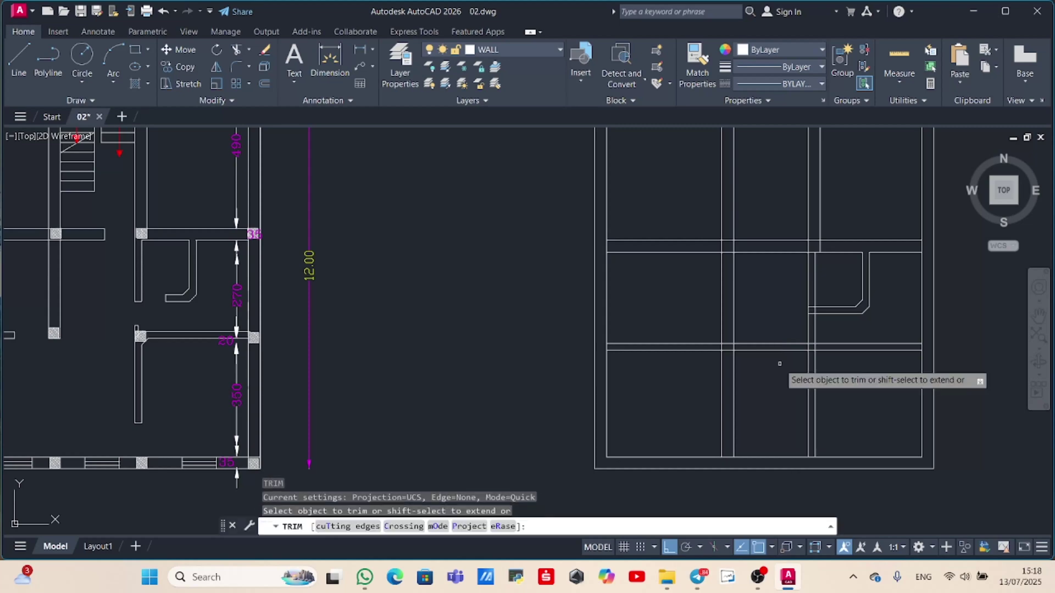
pyautogui.moveTo(780, 364); pyautogui.dragTo(782, 306)
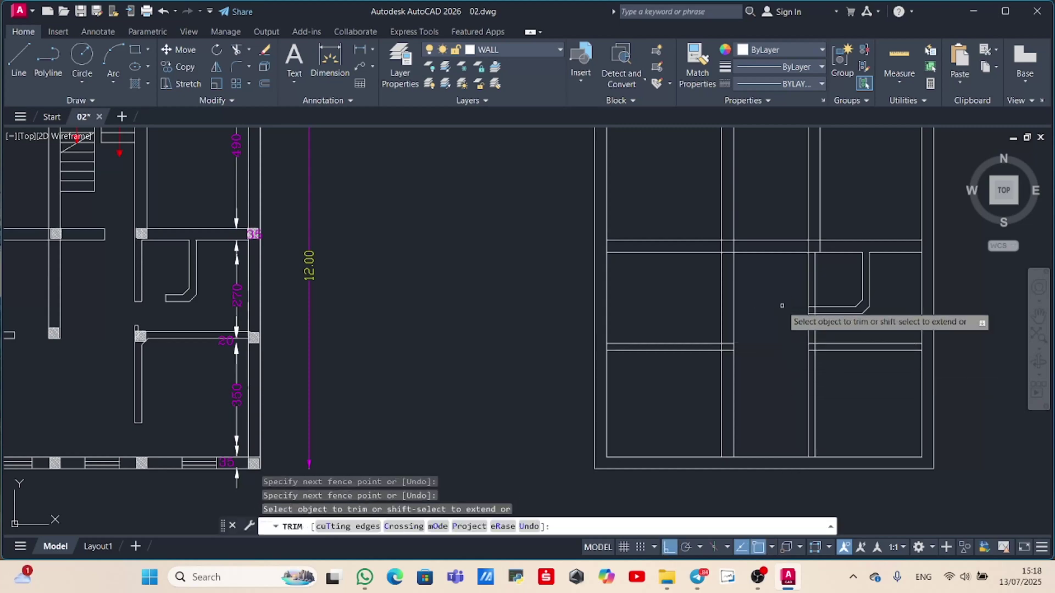
# - Extend both lines of the two upper vertical partitions and the inner lines of both side walls up to the outline's top edge
pyautogui.moveTo(782, 306)
pyautogui.mouseDown(button='middle')
pyautogui.moveTo(878, 303)
pyautogui.moveTo(815, 304)
pyautogui.moveTo(784, 337)
pyautogui.moveTo(805, 278)
pyautogui.mouseUp(button='middle')
pyautogui.scroll(-2, 814, 303)
pyautogui.scroll(2, 812, 341)
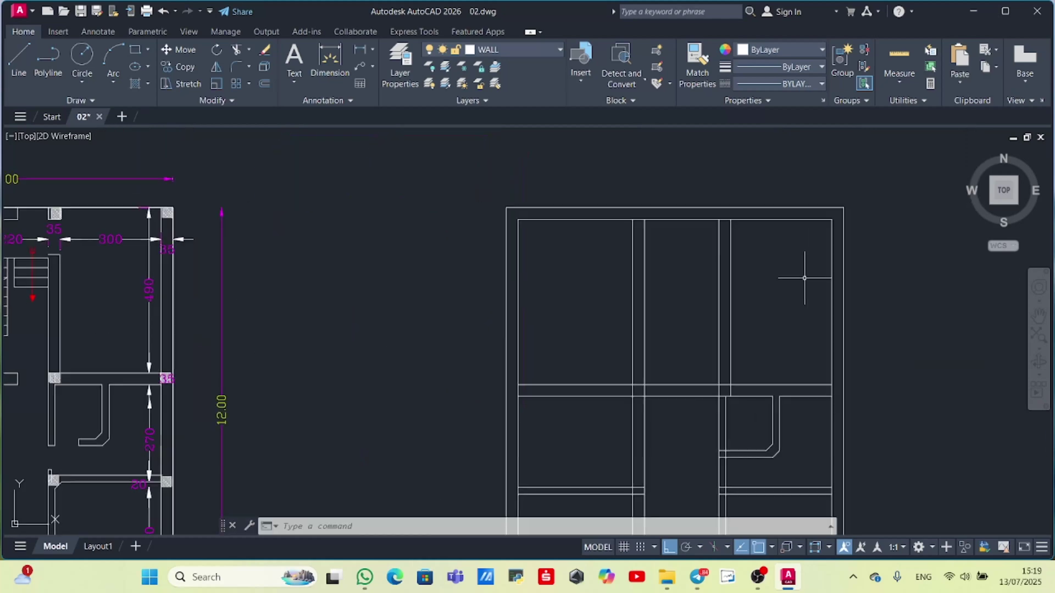
pyautogui.write('EX')
pyautogui.press('Return')
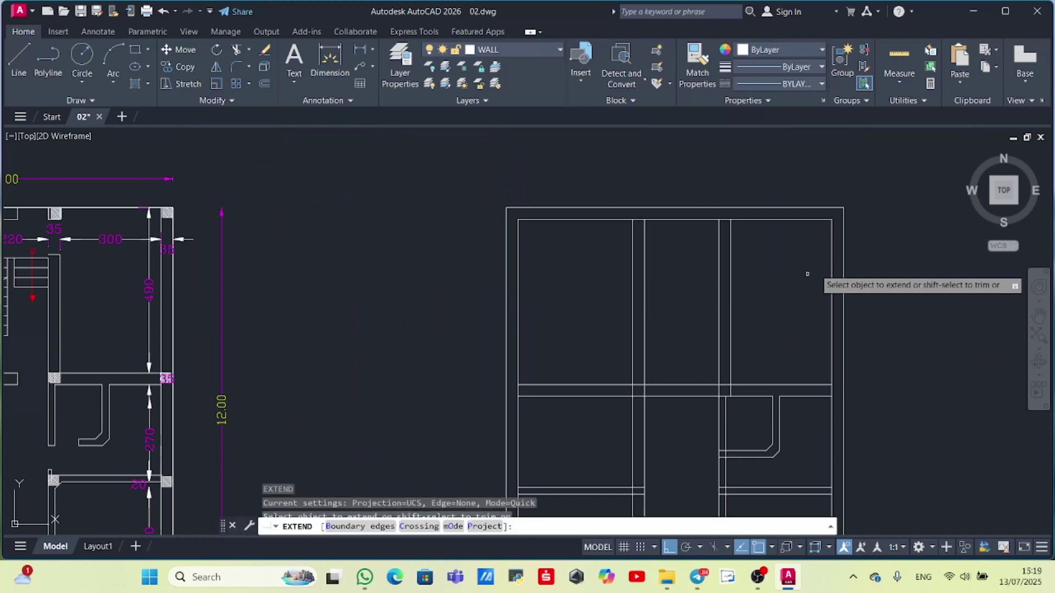
pyautogui.click(731, 245)
pyautogui.click(720, 242)
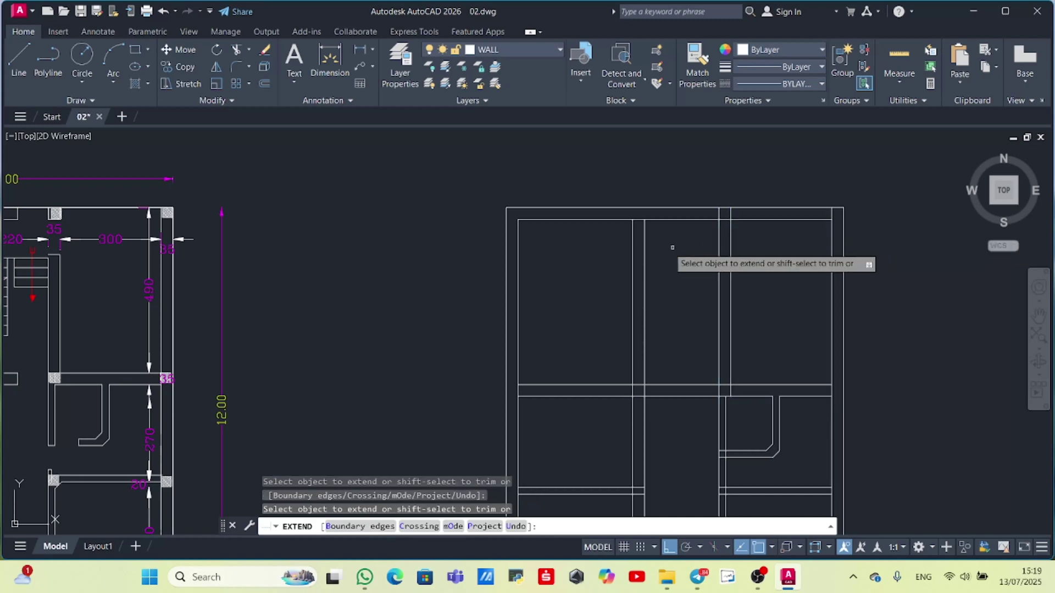
pyautogui.click(645, 252)
pyautogui.click(633, 252)
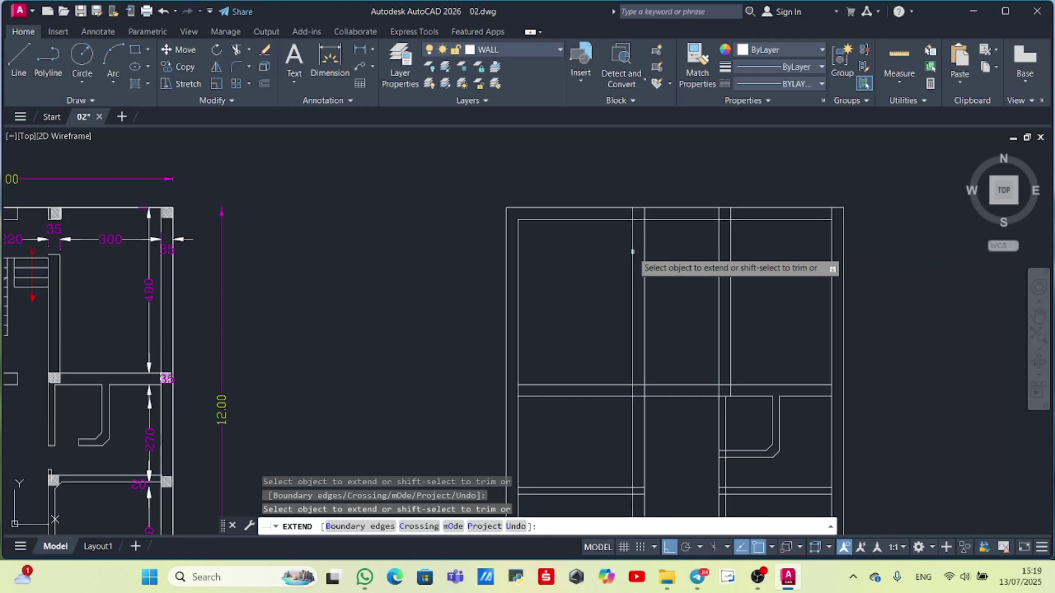
pyautogui.click(516, 243)
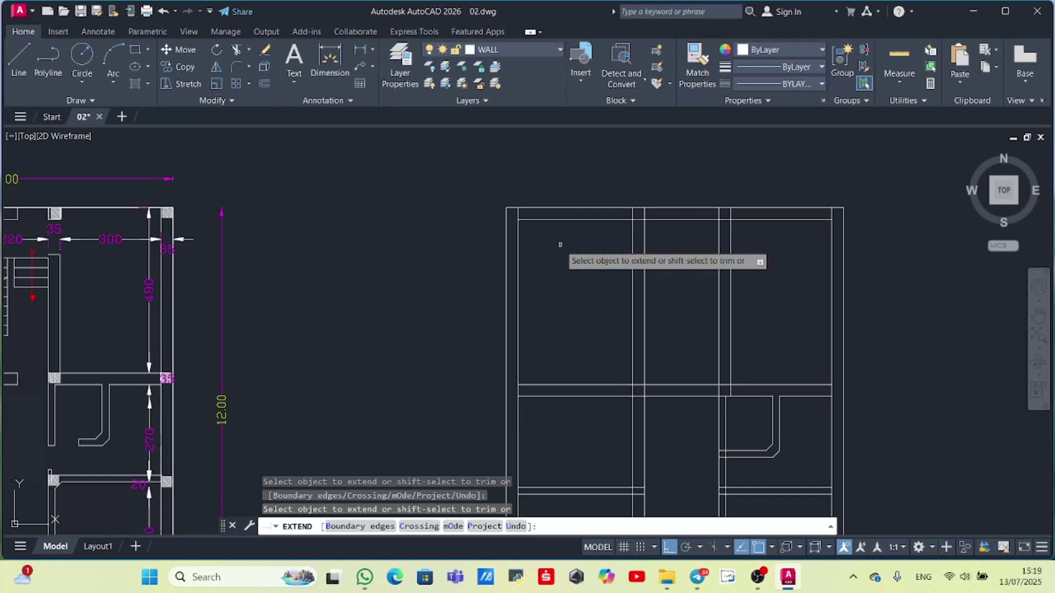
pyautogui.press('Escape')
# - Trim away the top wall's inner line in the upper-left and upper-right rooms, keeping only the portion between the two partitions
pyautogui.write('tr')
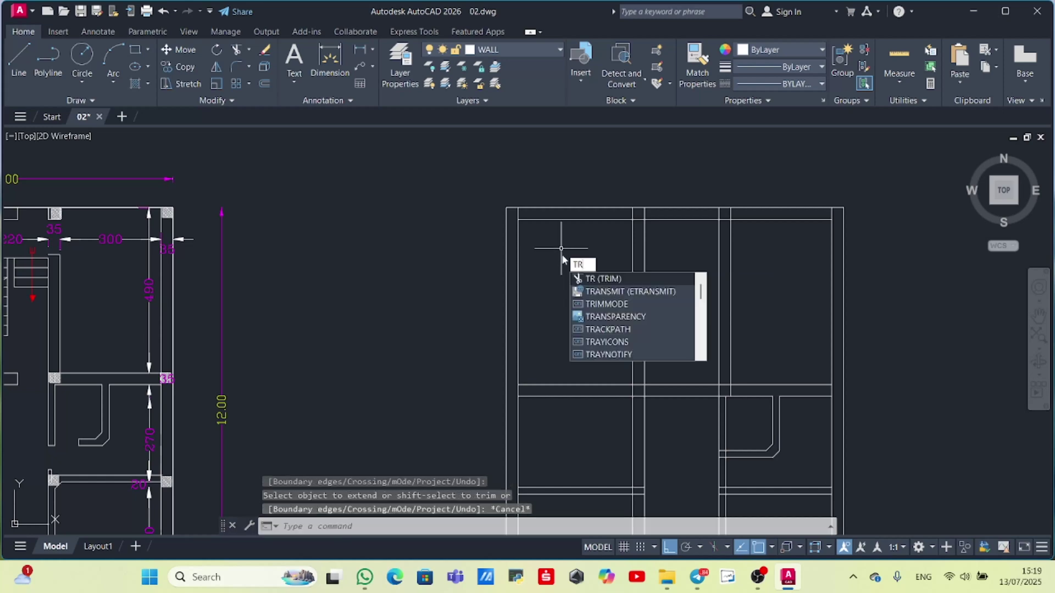
pyautogui.press('Return')
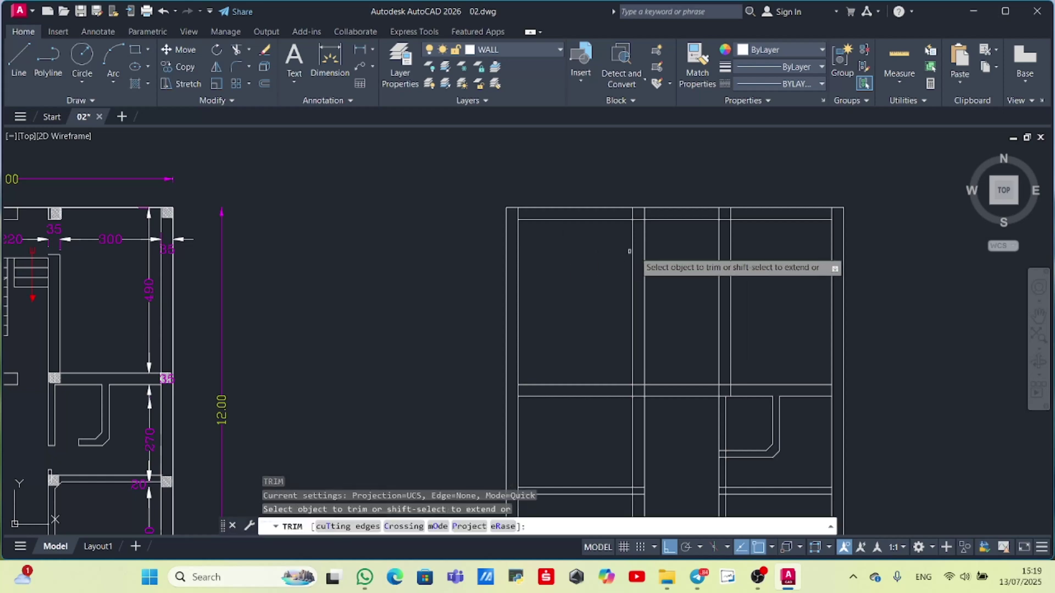
pyautogui.click(771, 220)
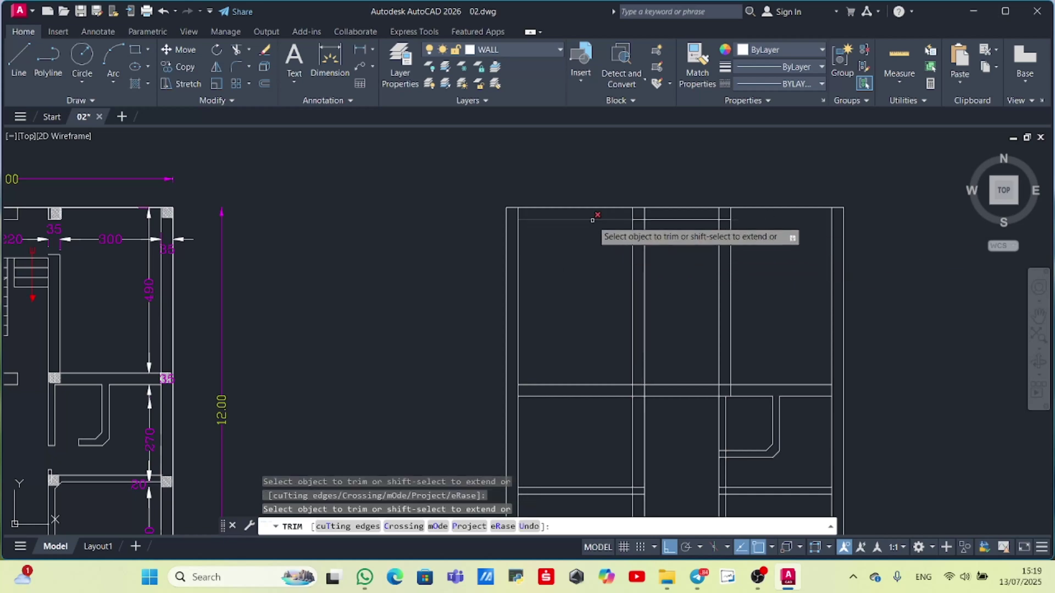
pyautogui.scroll(-2, 588, 268)
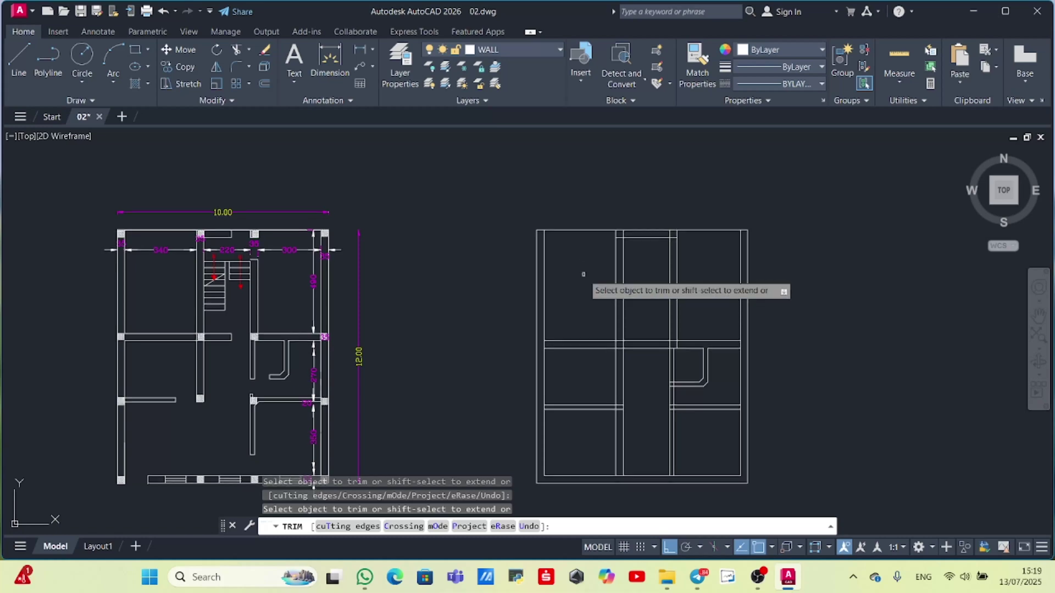
pyautogui.press('Escape')
pyautogui.scroll(-2, 584, 274)
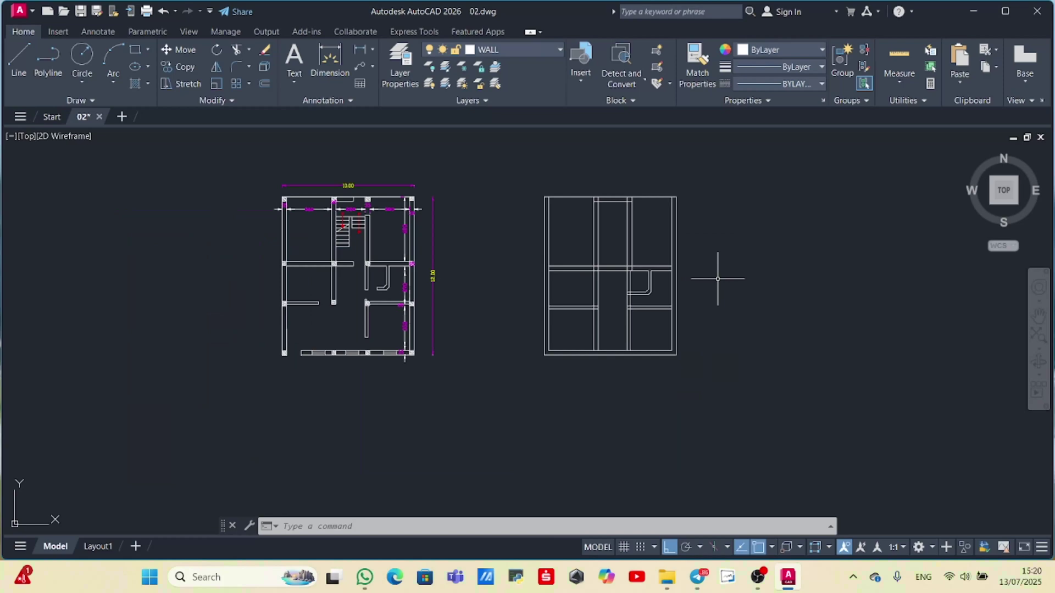